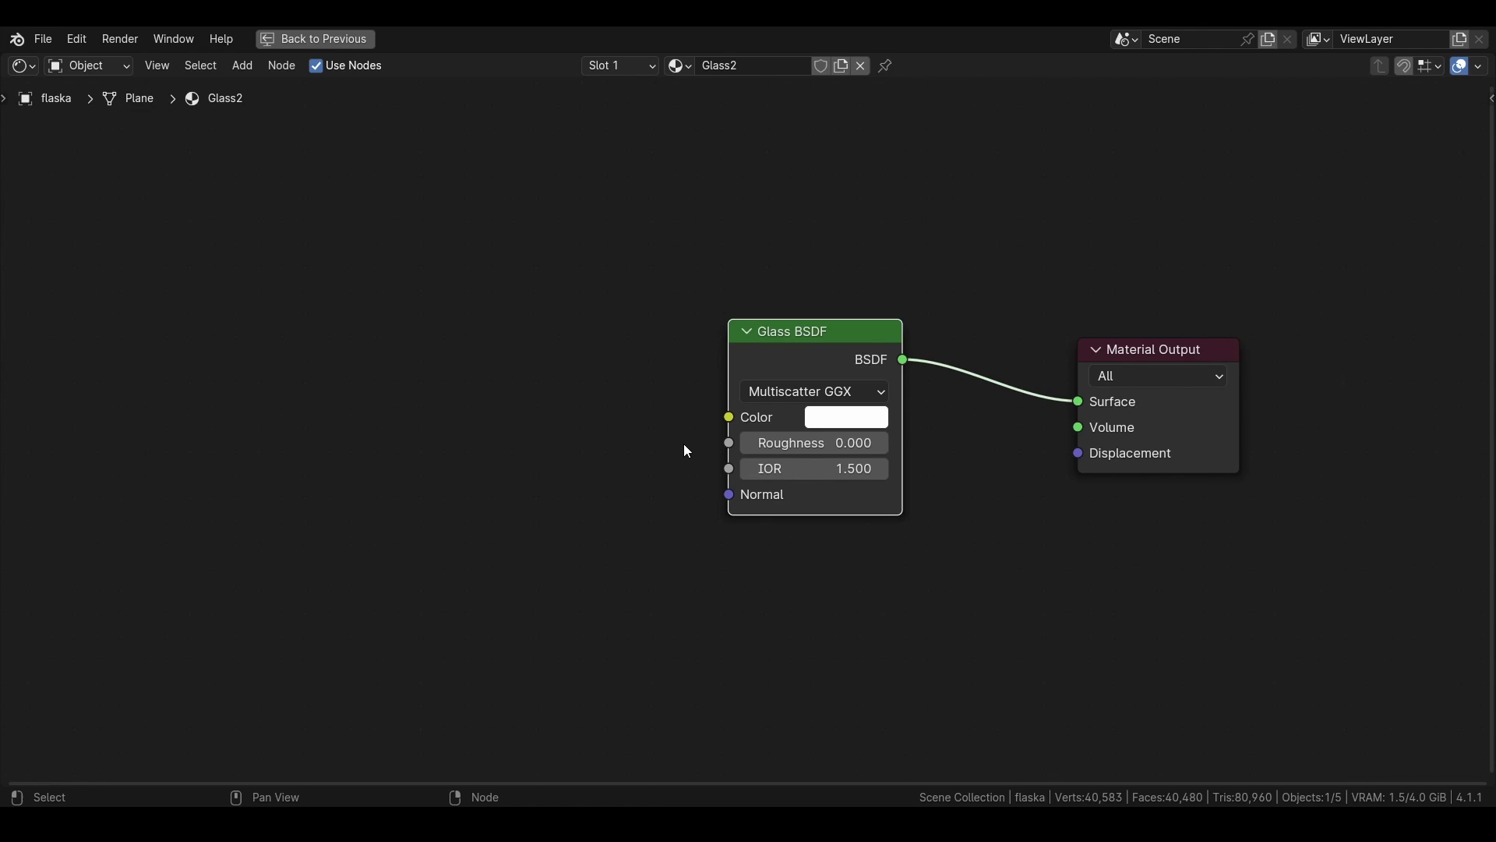
Move the Glass BSDF left and insert a Mix Shader between it and Material Output
left_click_drag(818, 334, 390, 367)
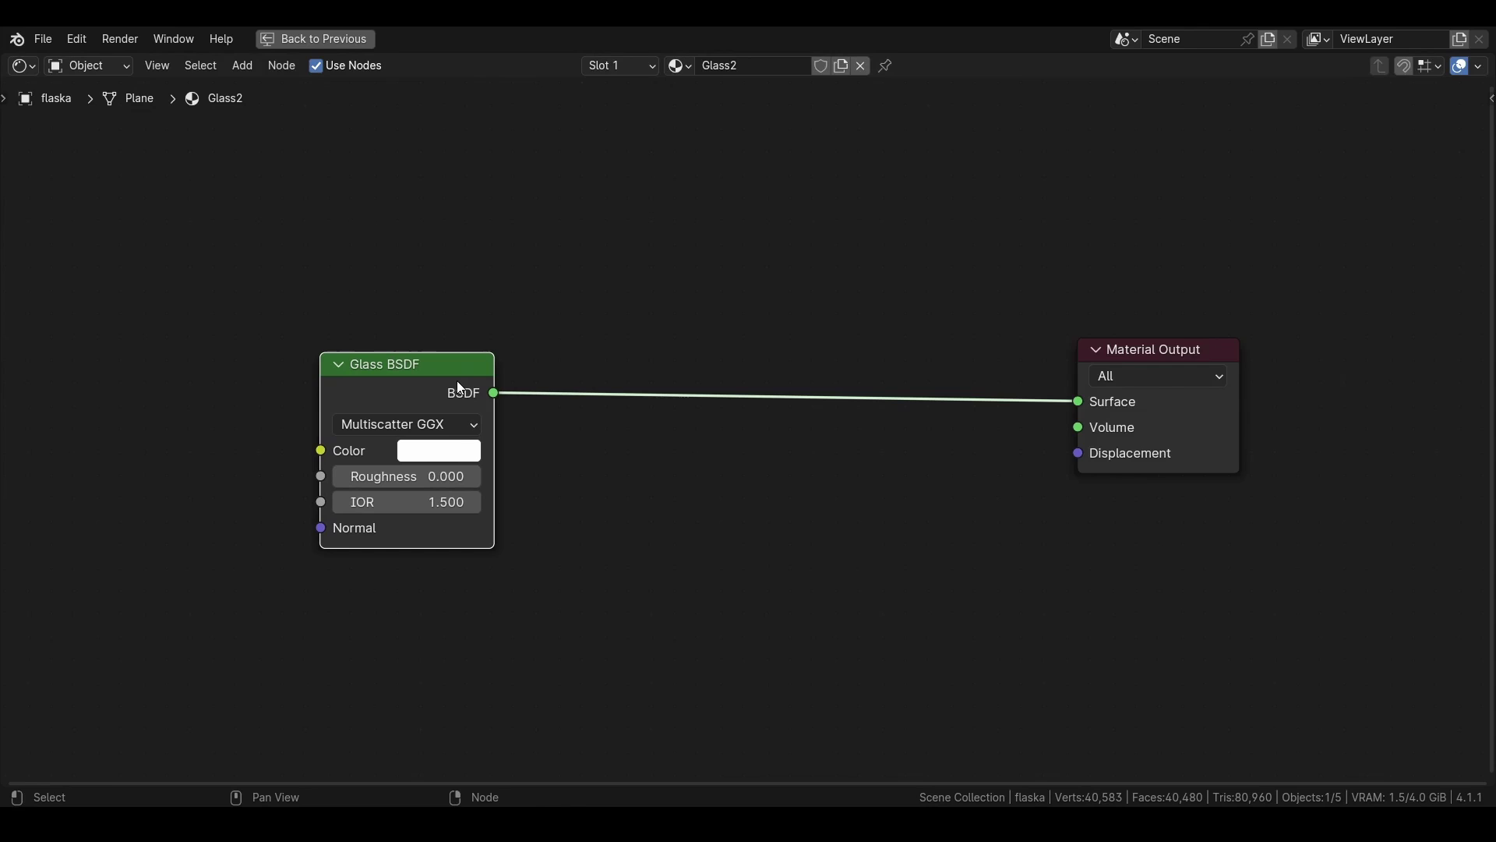
key("shift+a")
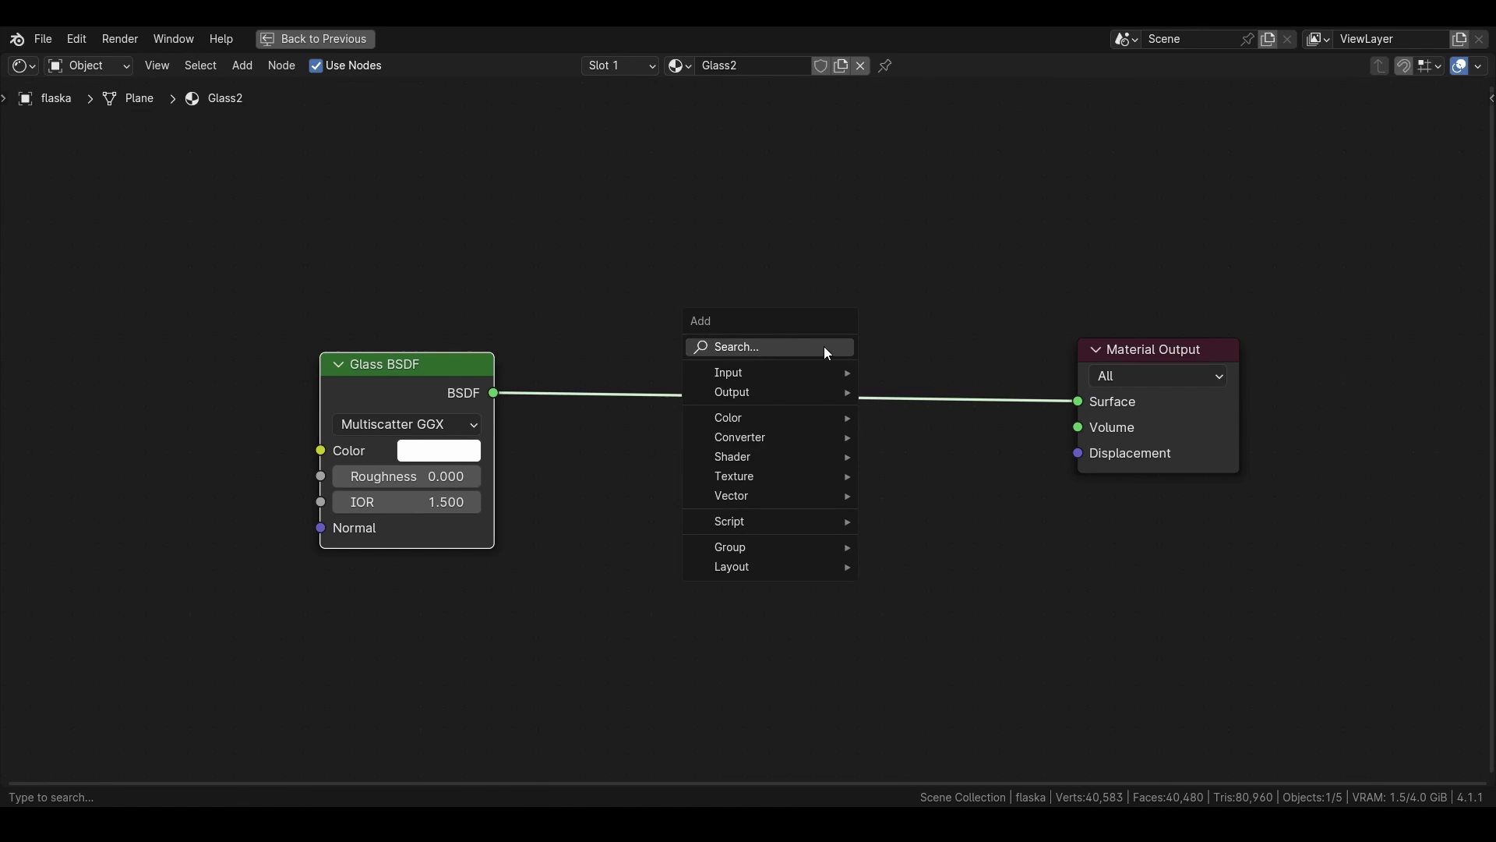
left_click(825, 347)
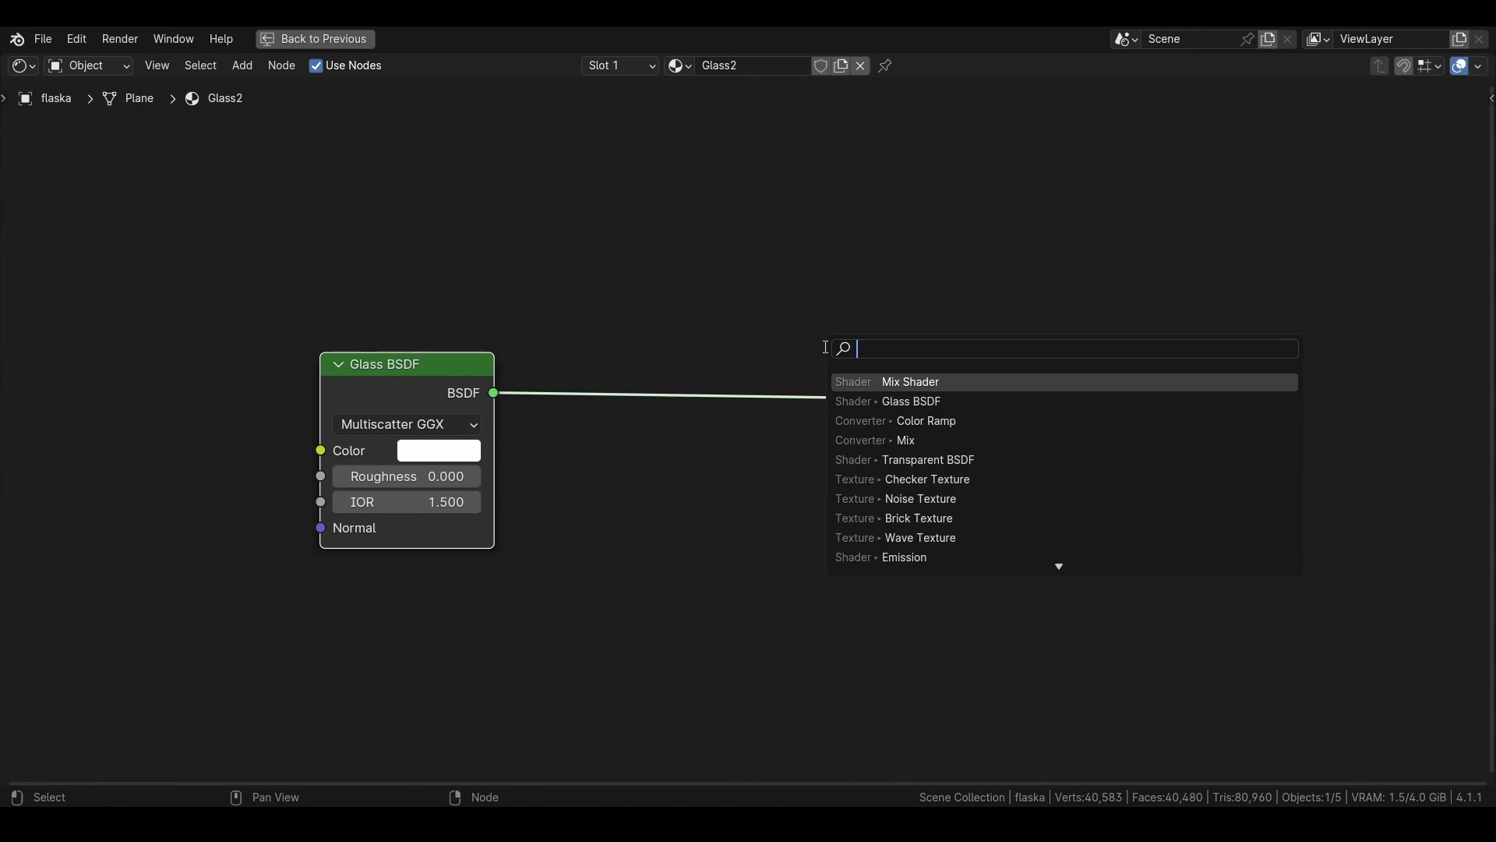
type("mix")
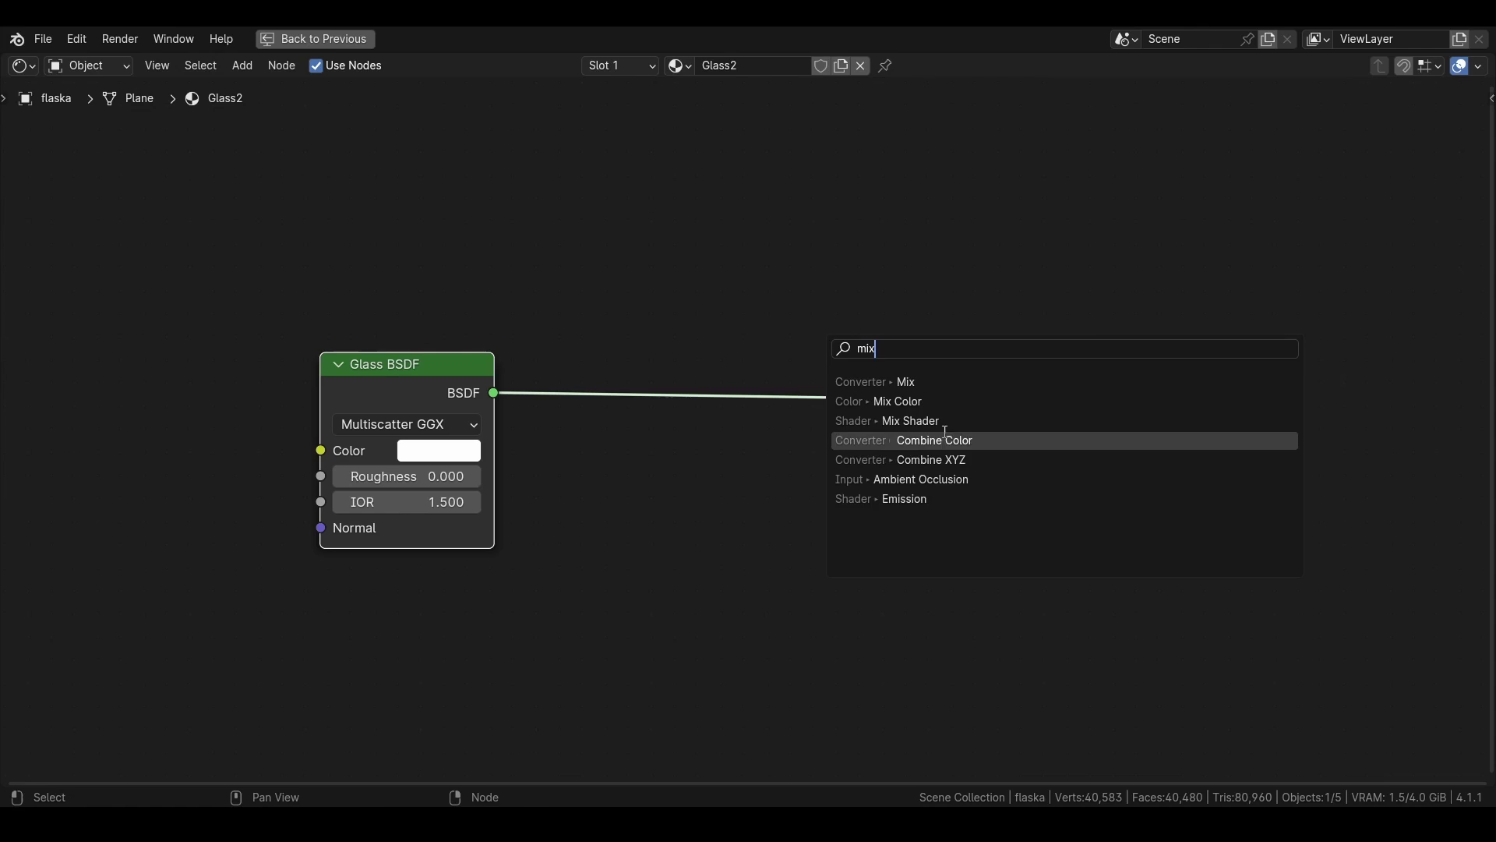
left_click(891, 419)
left_click(671, 302)
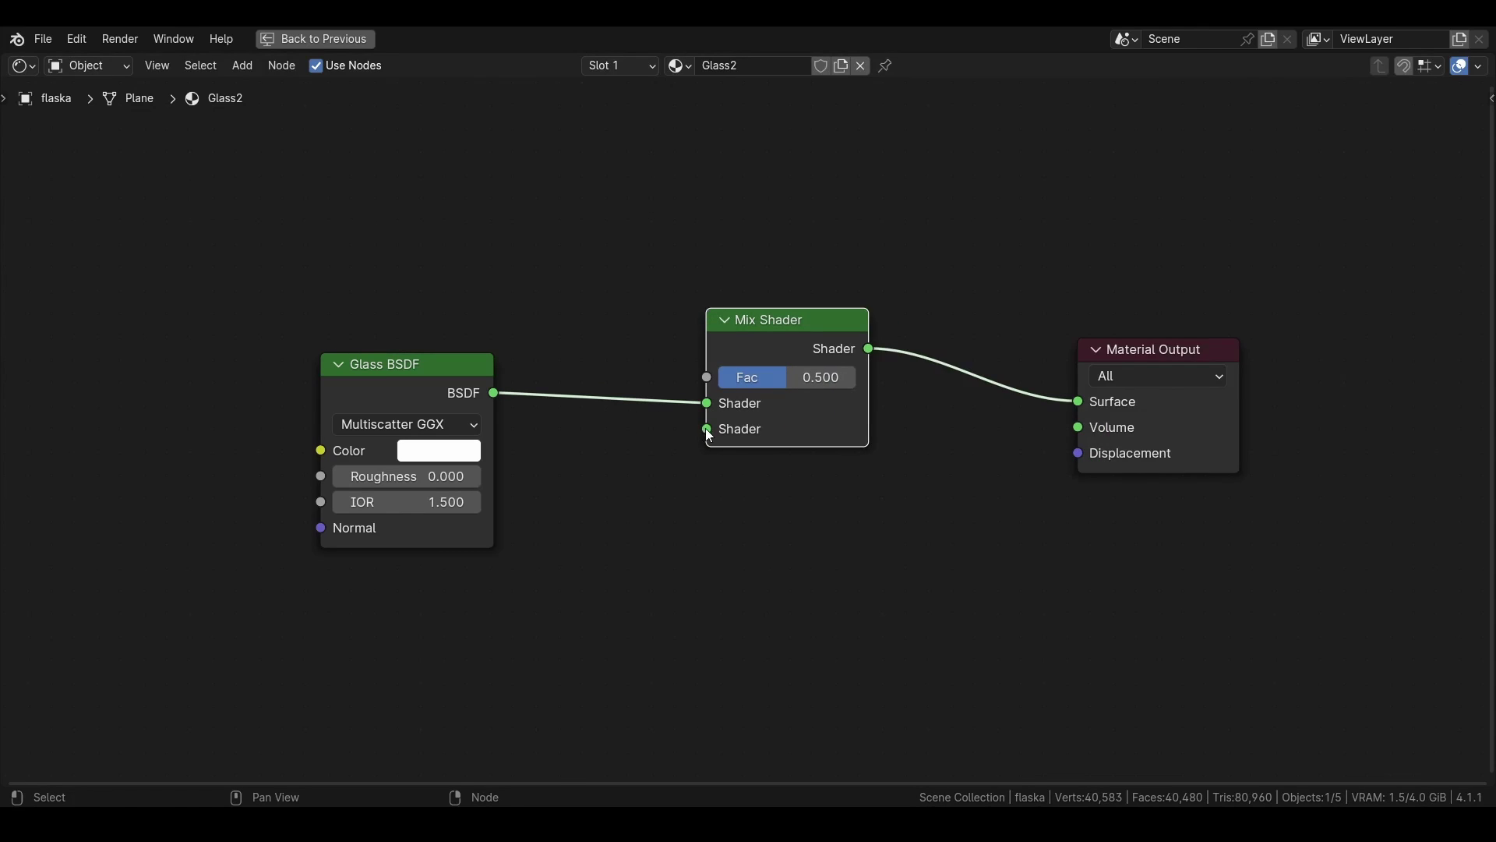
Add a Transparent BSDF below the glass, wired into the Mix Shader's second shader input
left_click_drag(707, 430, 543, 626)
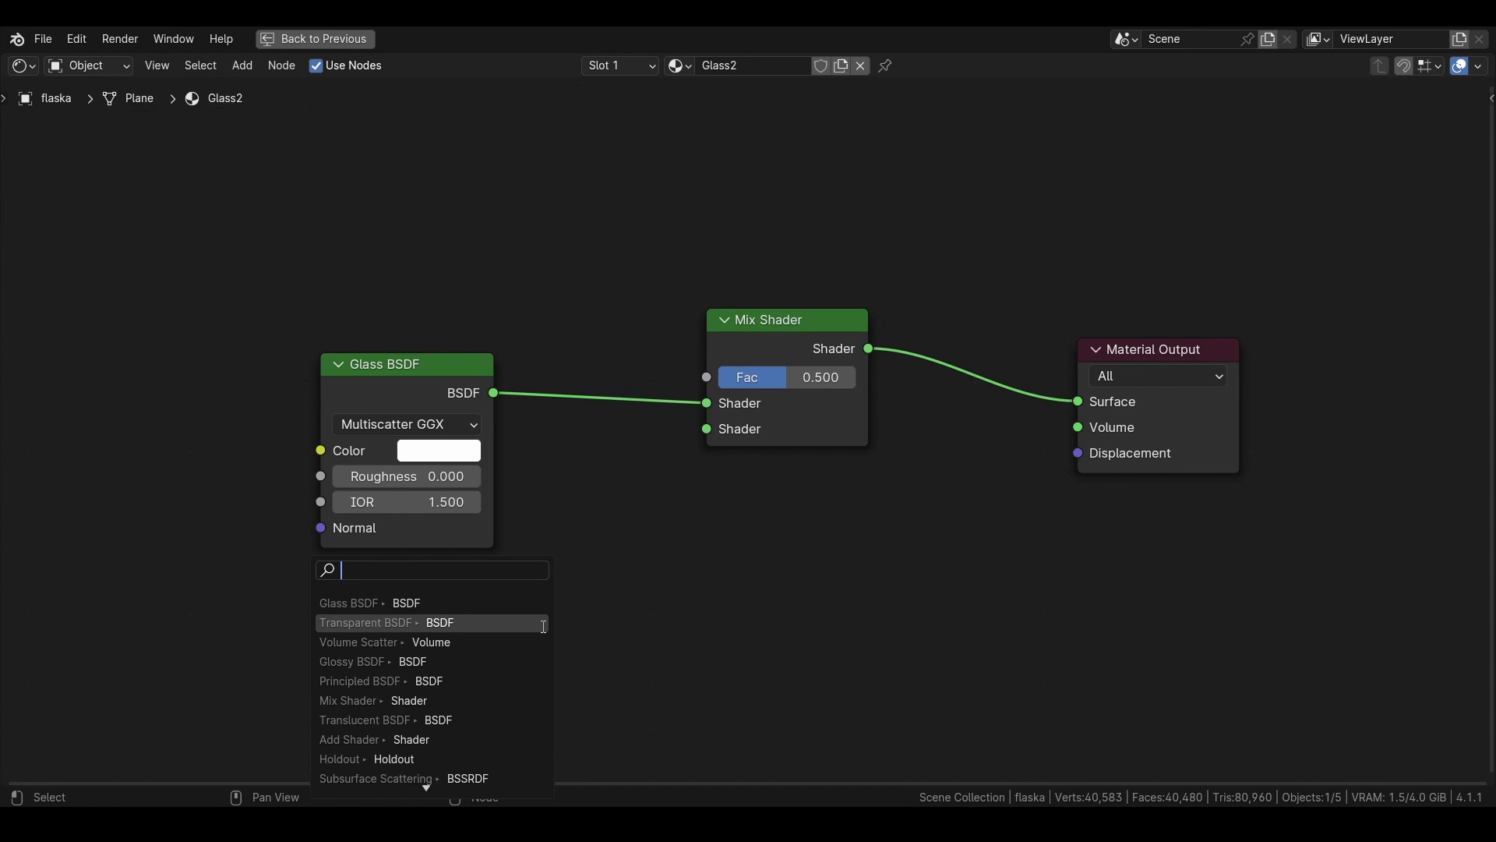
type("tra")
left_click(544, 622)
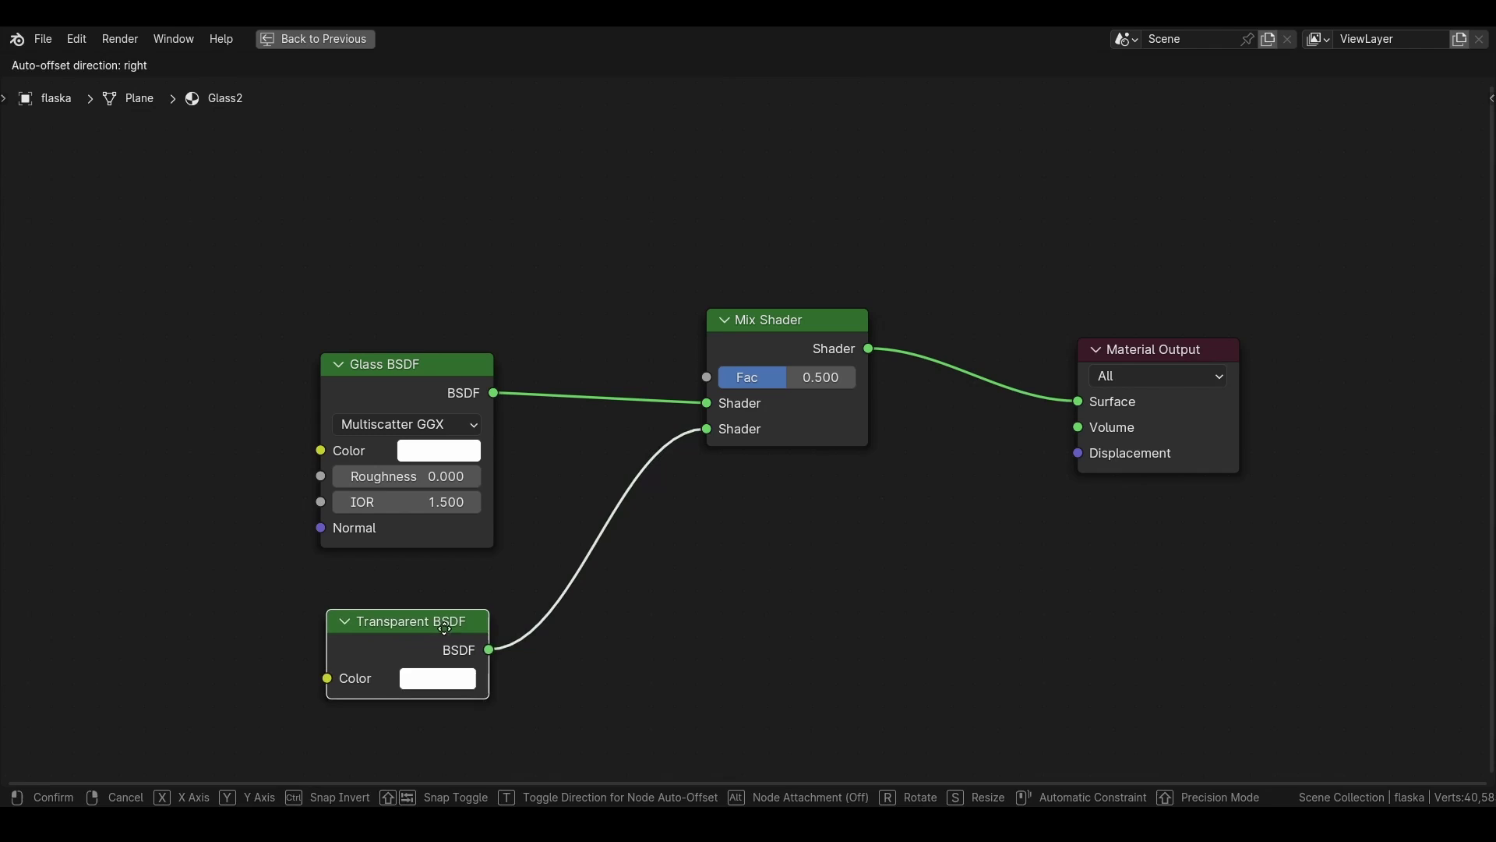
left_click(442, 628)
left_click_drag(779, 318, 664, 316)
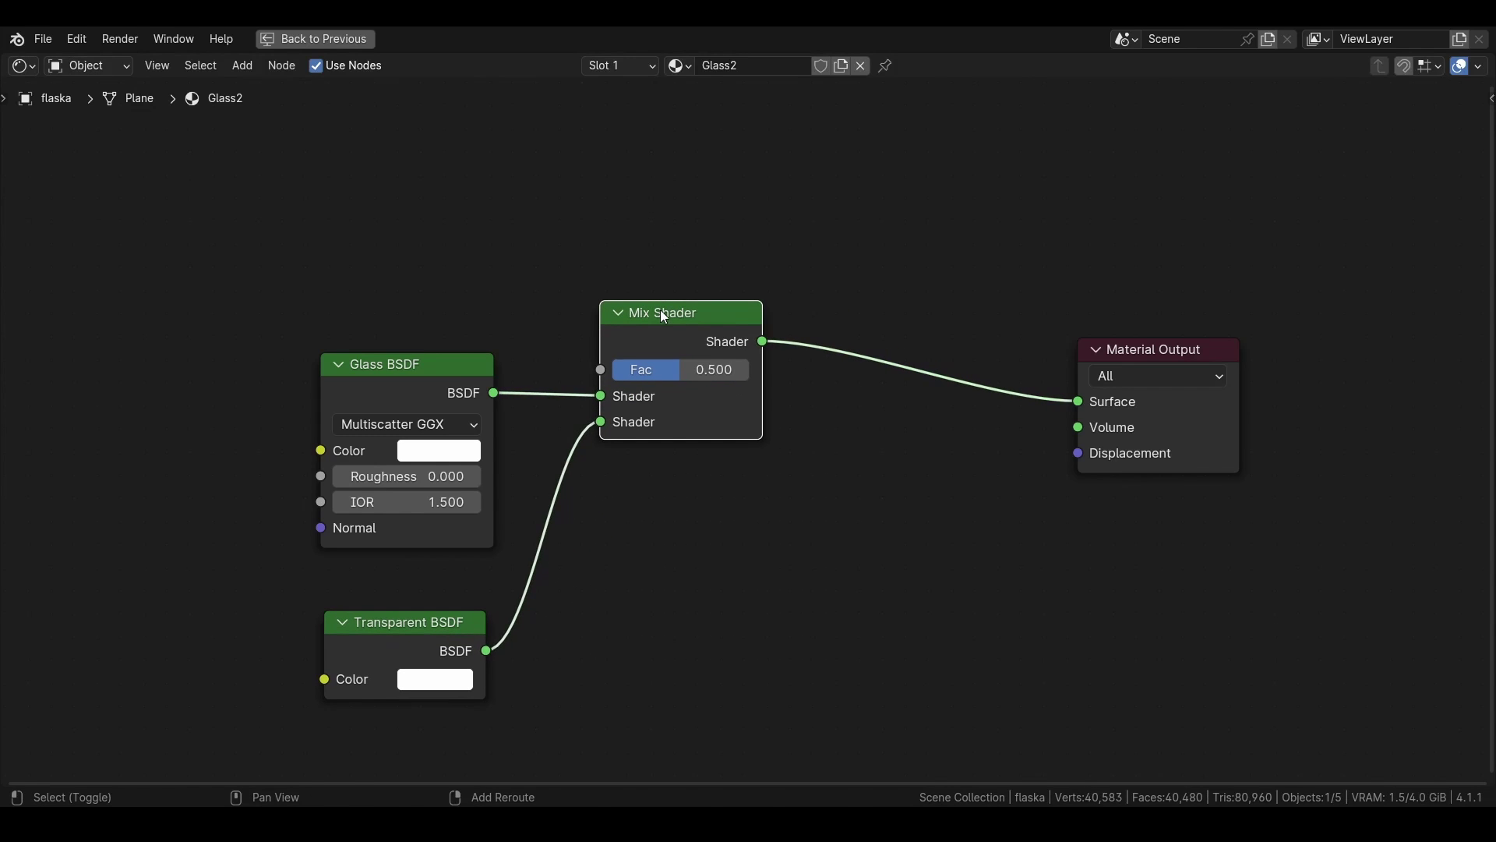
Duplicate the Mix Shader onto the output link and connect the Transparent BSDF to its lower input
key("shift+d")
left_click(890, 471)
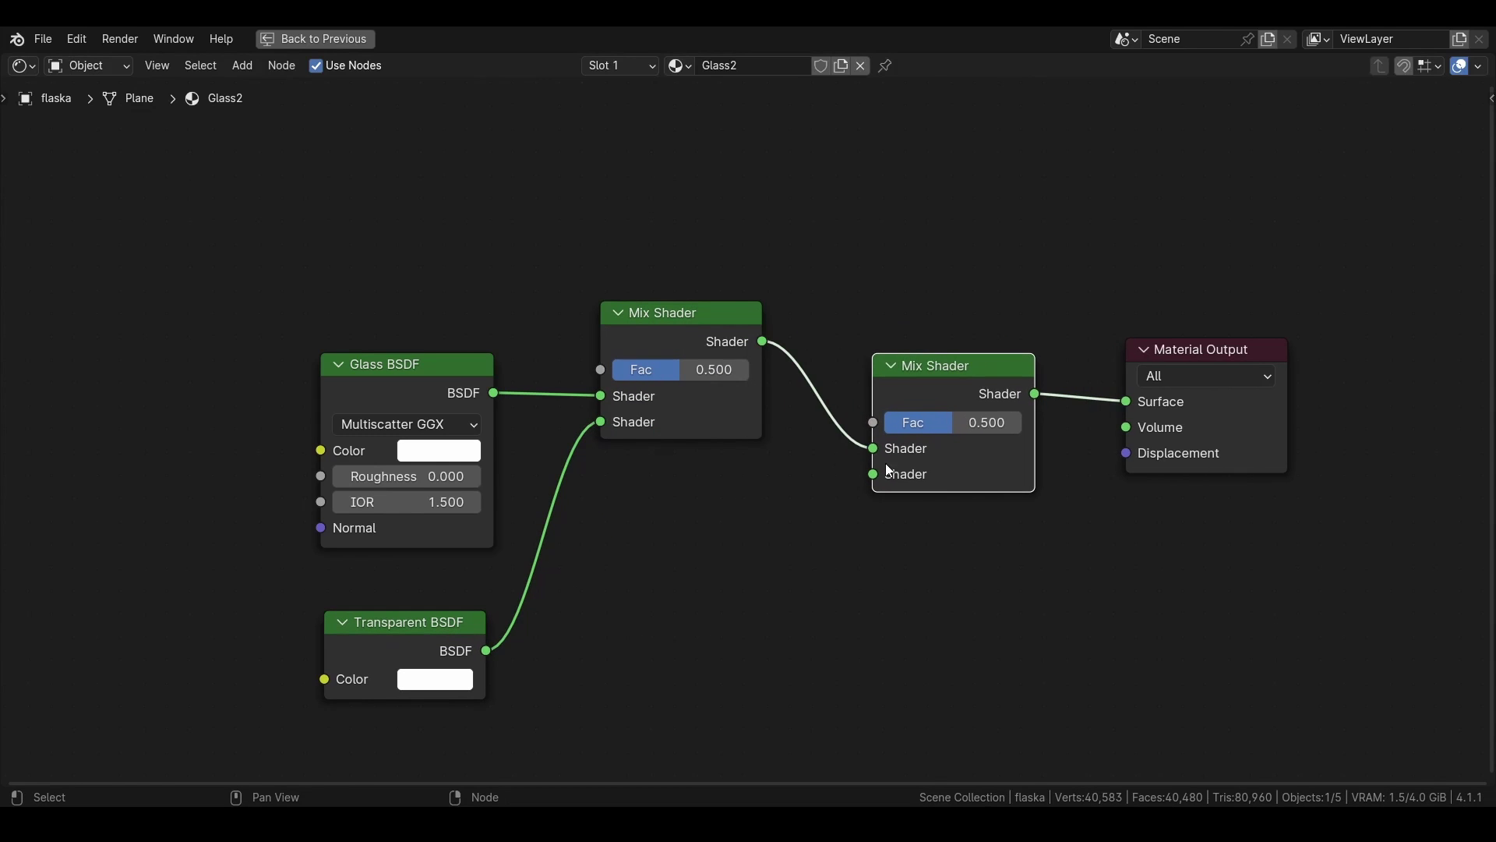
left_click_drag(486, 651, 873, 474)
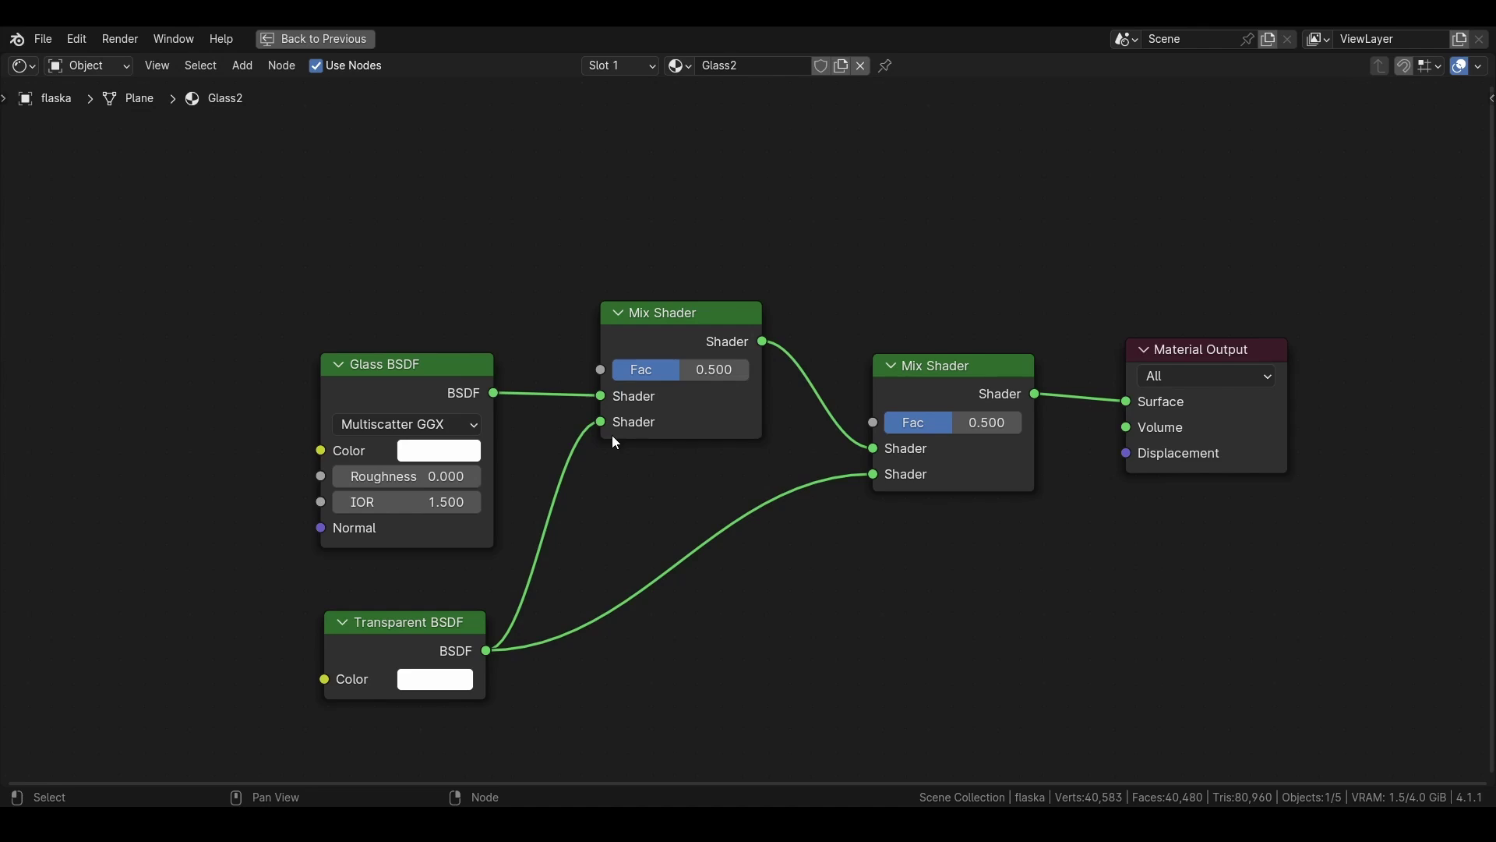
scroll(670, 409, "down", 2)
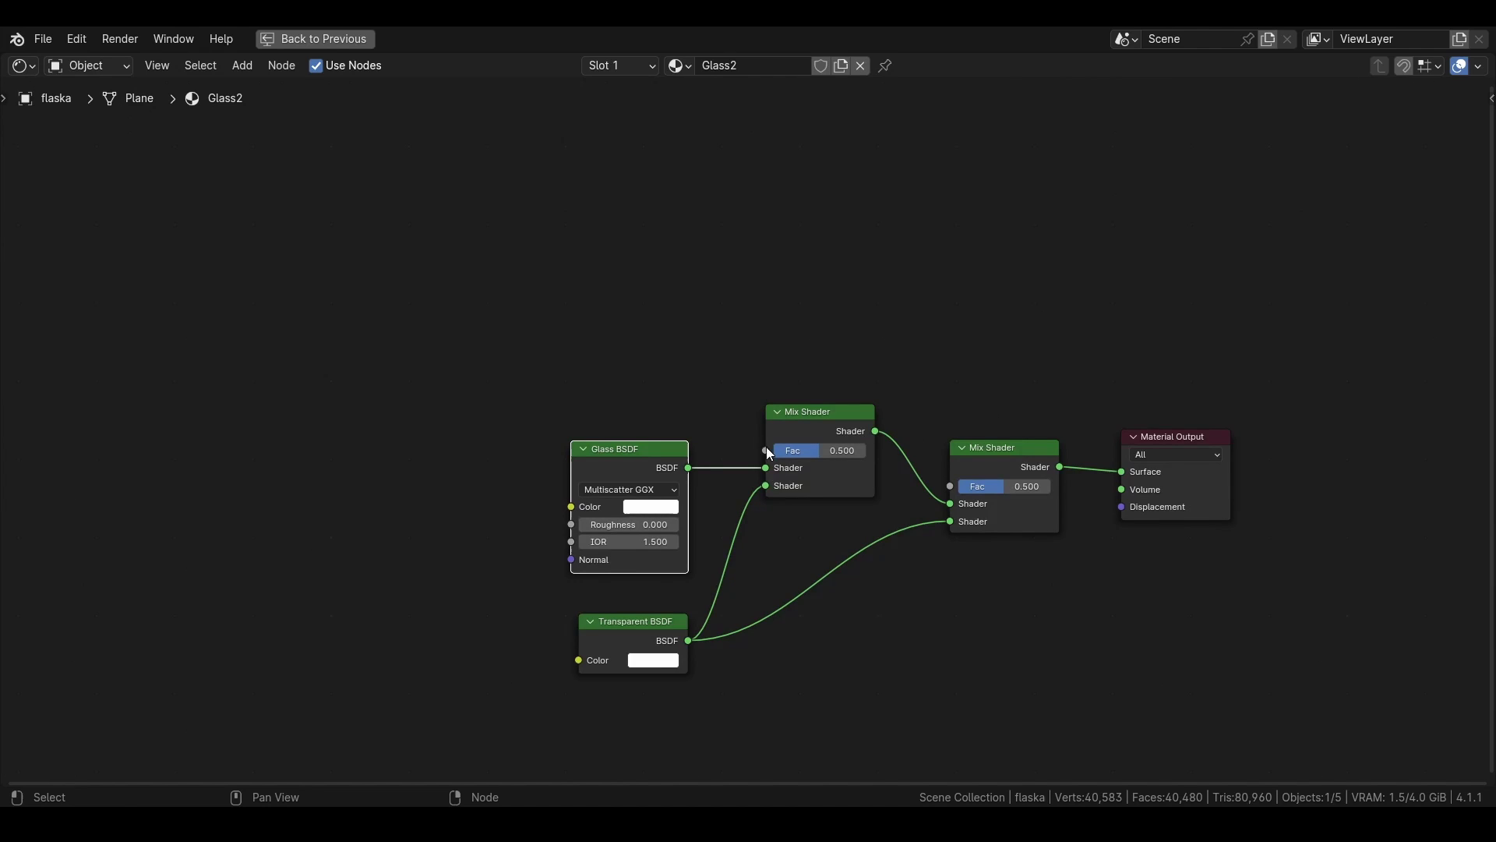
Add a Light Path node and plug its Is Shadow Ray output into the first Mix Shader's Fac
left_click_drag(767, 451, 697, 232)
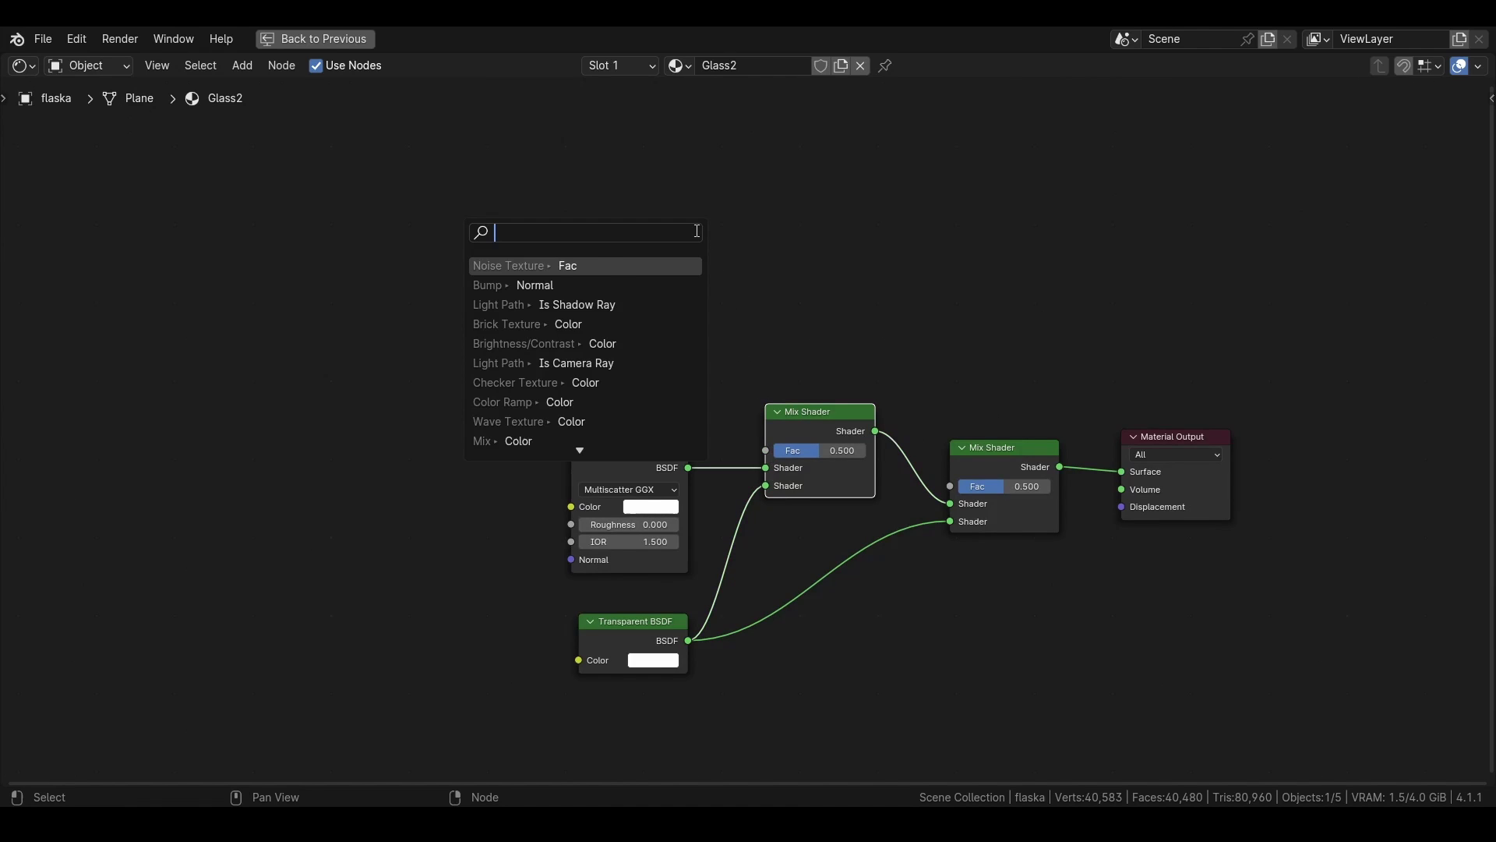
type("li")
key("Return")
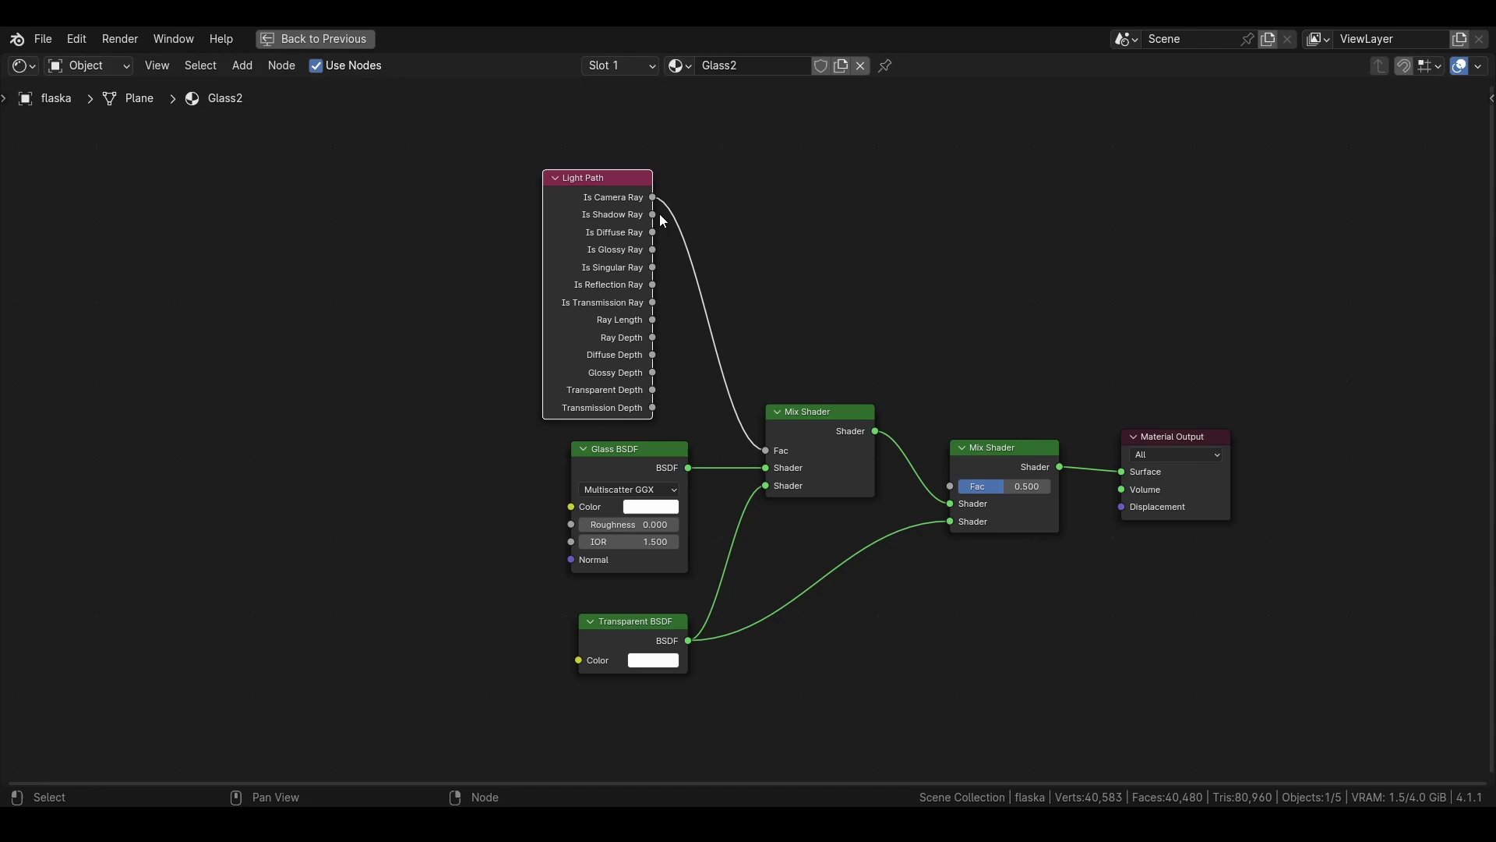
left_click_drag(653, 214, 766, 451)
mouse_move(594, 190)
left_mouse_down()
mouse_move(615, 188)
mouse_move(597, 164)
mouse_move(611, 171)
left_mouse_up()
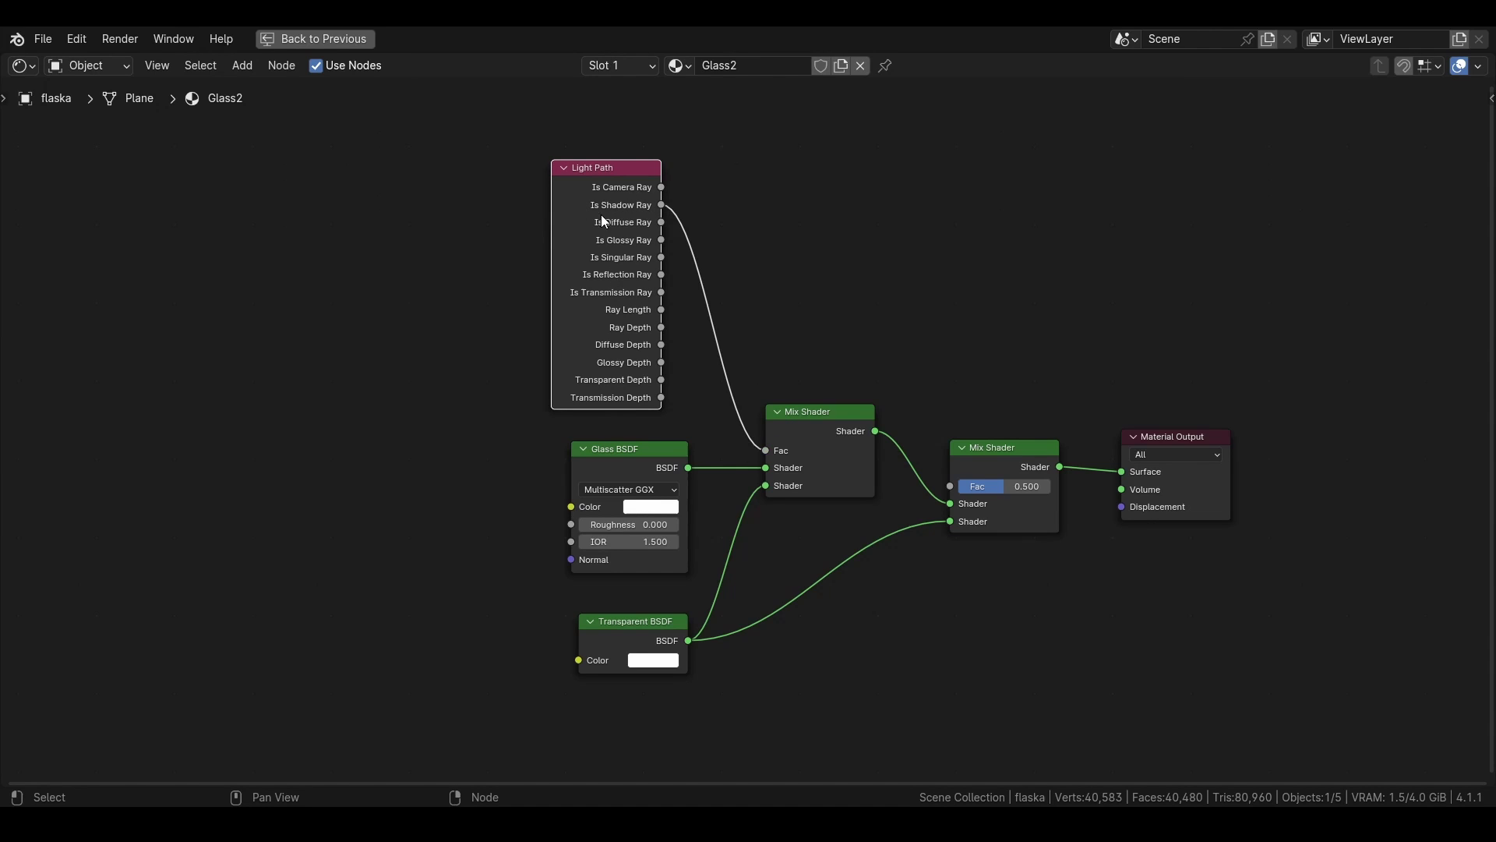
mouse_move(753, 438)
left_mouse_down()
mouse_move(737, 400)
mouse_move(692, 394)
mouse_move(734, 332)
mouse_move(753, 436)
left_mouse_up()
mouse_move(620, 182)
left_mouse_down()
mouse_move(644, 182)
mouse_move(625, 182)
left_mouse_up()
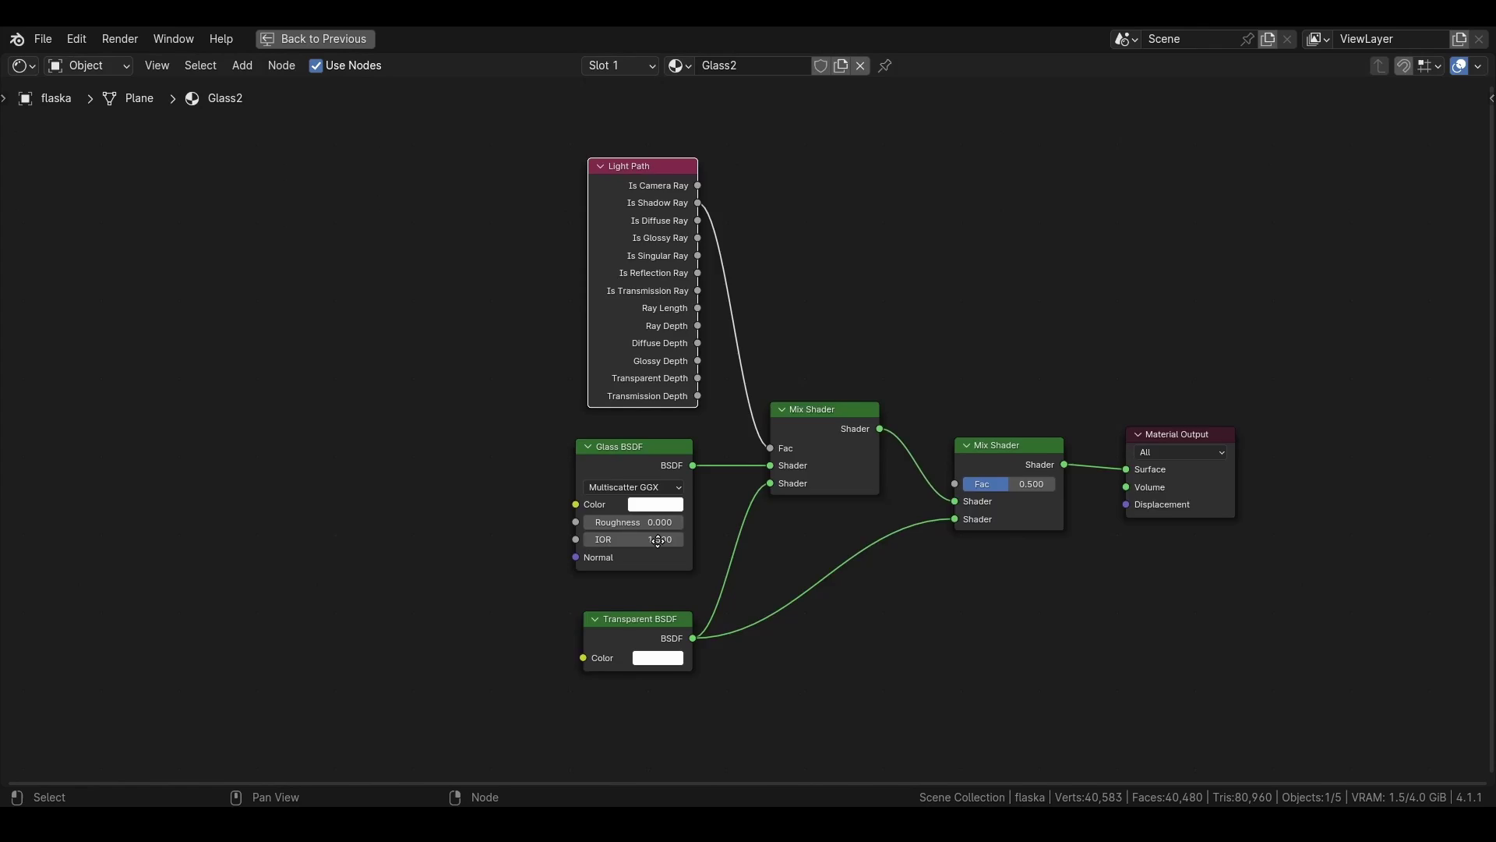
Replace the Transparent BSDF on the second Mix Shader with a duplicated, aligned Glass BSDF
key("Home")
middle_click_drag(702, 500, 802, 428)
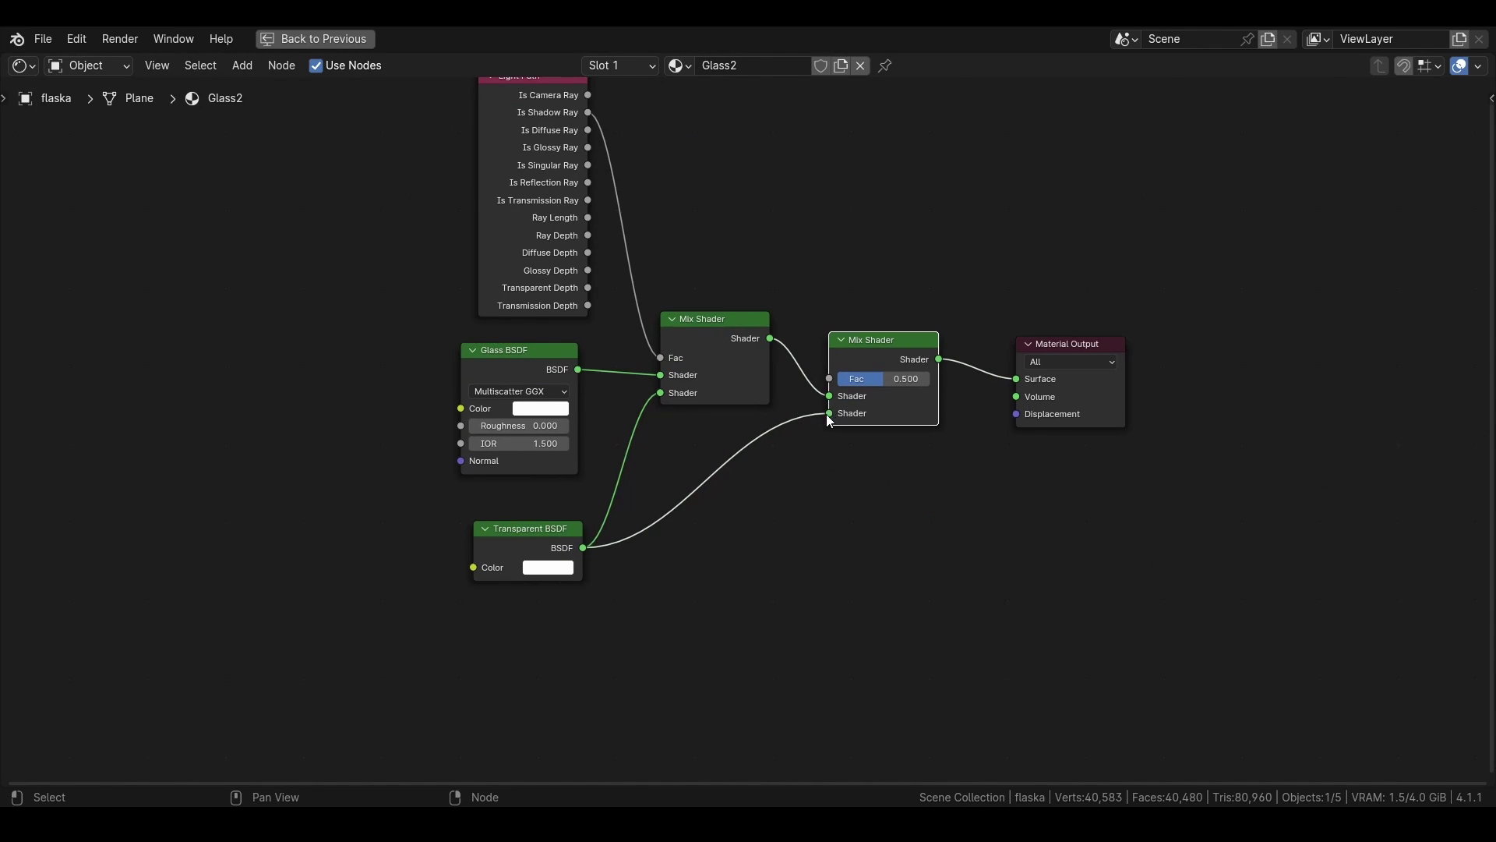
left_click_drag(829, 413, 789, 446)
left_click(527, 355)
key("shift+d")
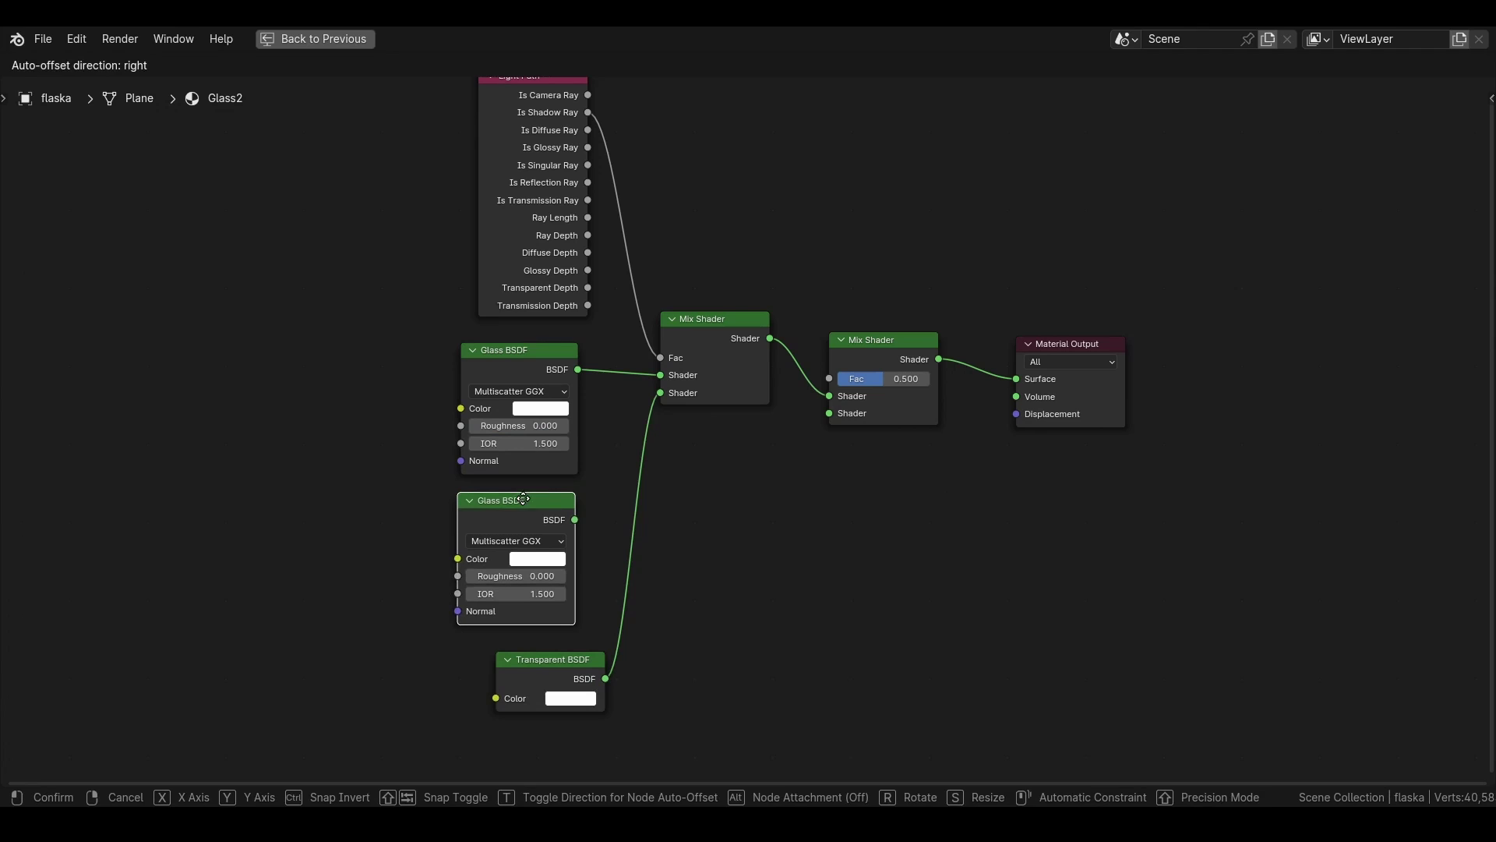
left_click(524, 492)
left_click_drag(578, 513, 831, 411)
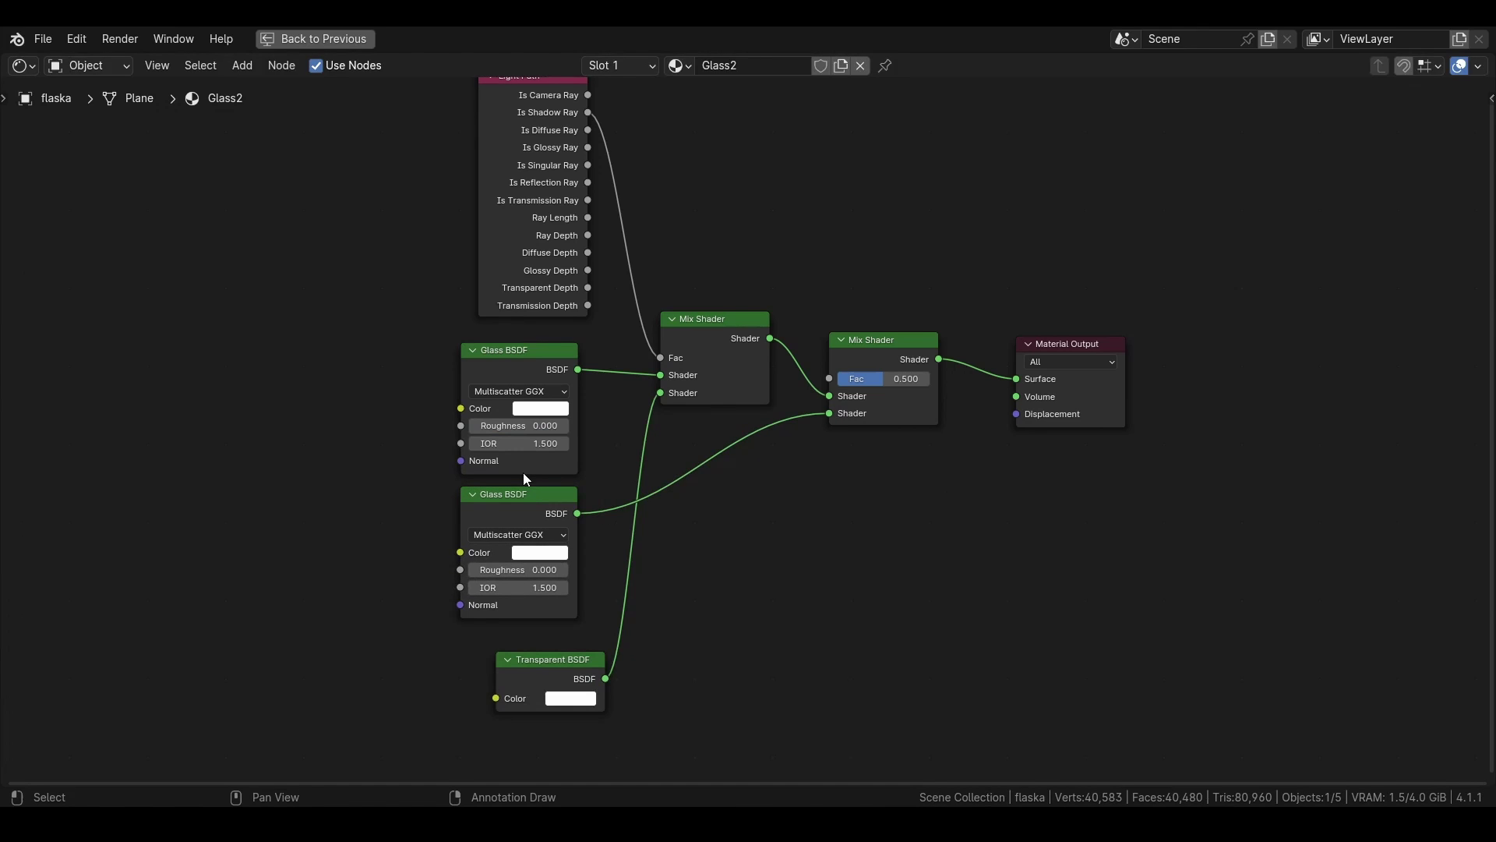
scroll(605, 460, "up", 2)
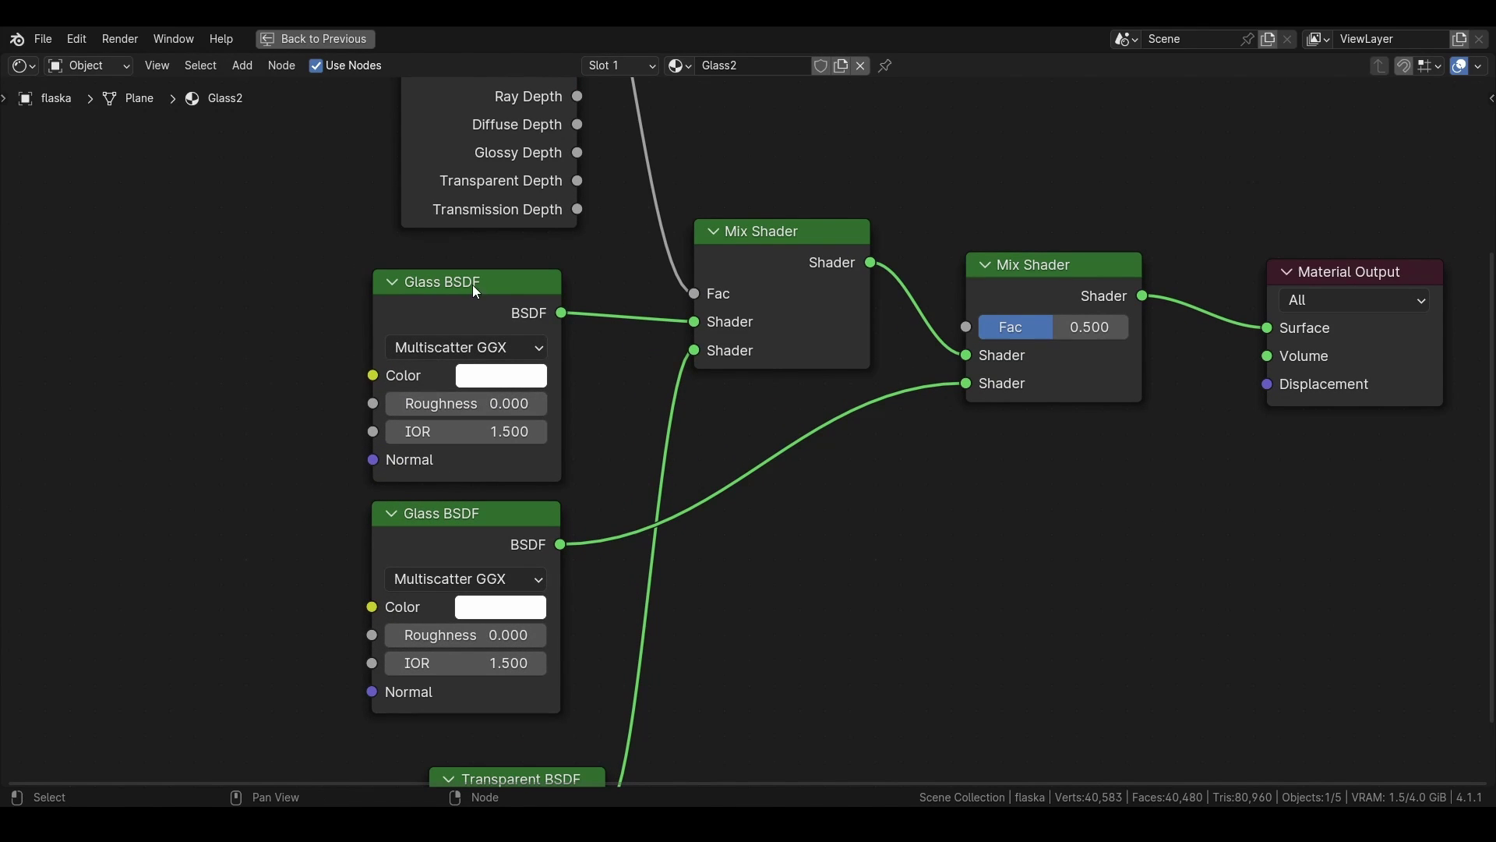
left_click_drag(476, 292, 483, 290)
left_click_drag(475, 504, 484, 502)
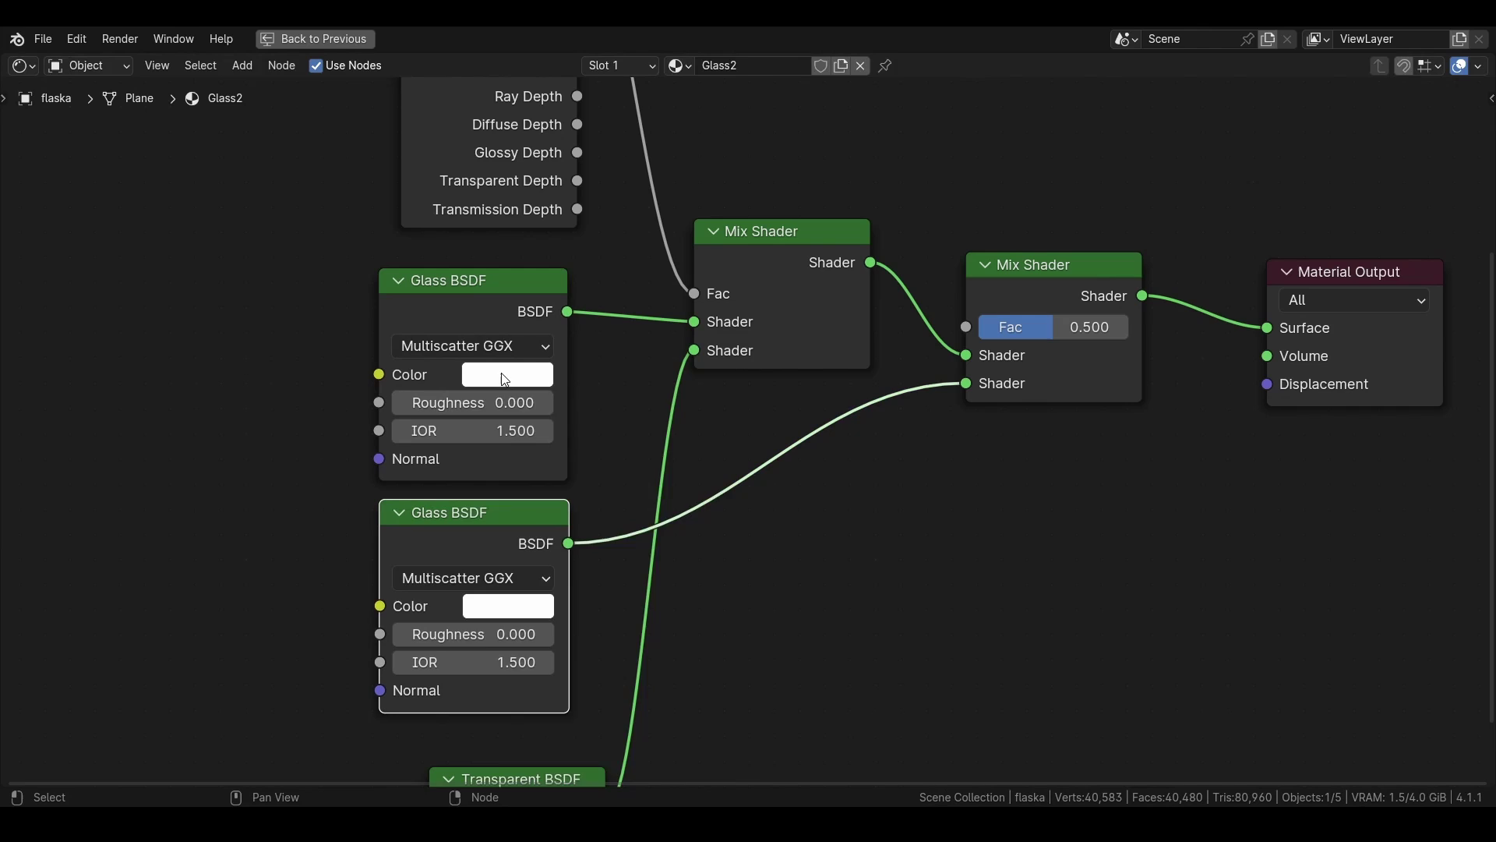
Make the upper glass colour near-white and give the lower glass a pale bluish tint
left_click(505, 377)
left_click(539, 486)
left_click(538, 380)
left_click_drag(601, 713, 479, 708)
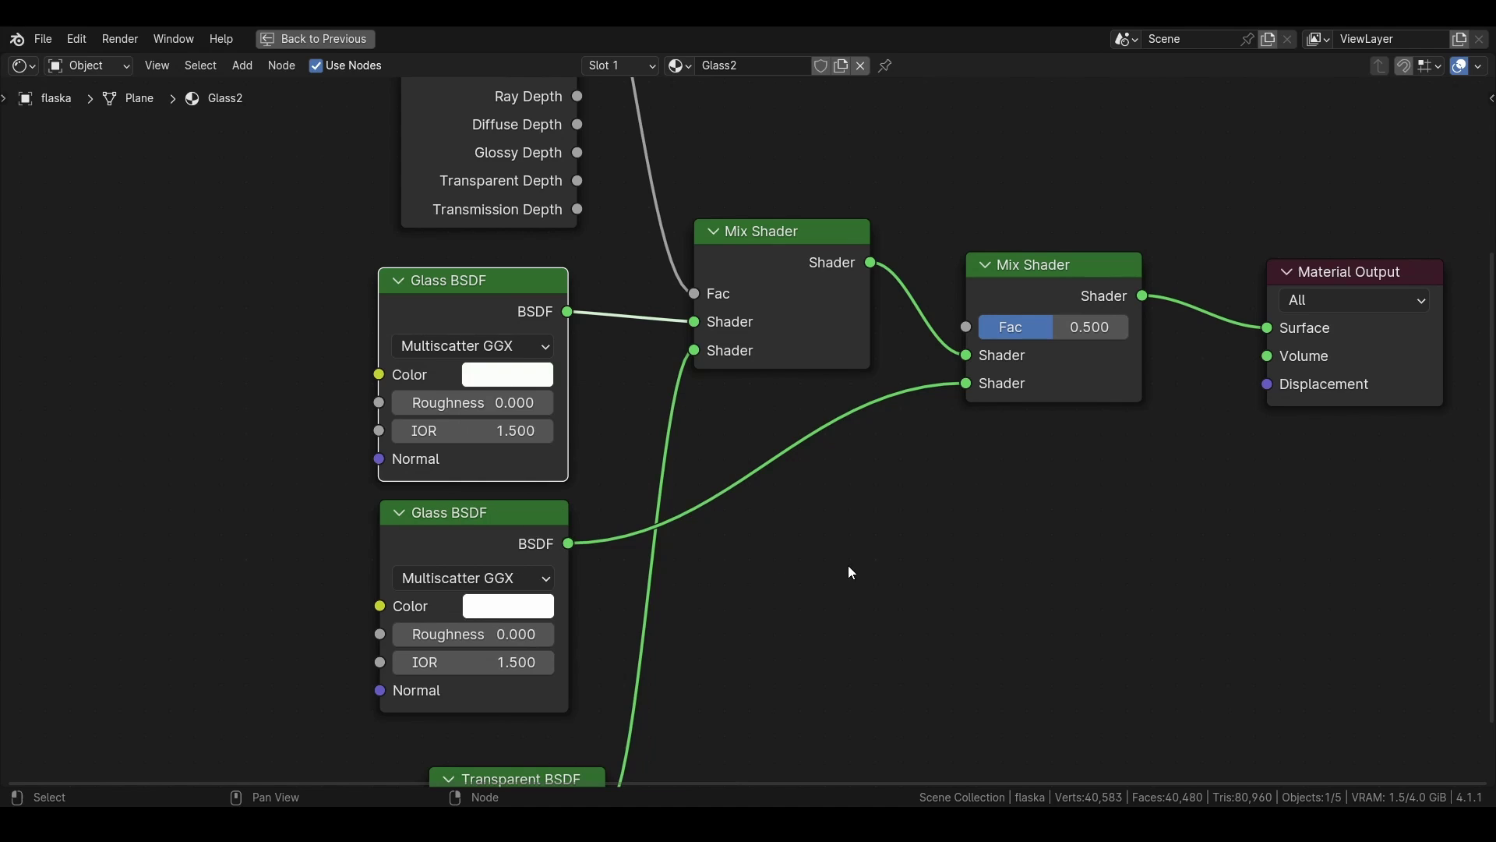
left_click(505, 608)
left_click_drag(594, 324, 596, 290)
mouse_move(563, 515)
left_mouse_down()
mouse_move(473, 517)
mouse_move(592, 517)
left_mouse_up()
Enter .012 as Roughness on the upper and the lower Glass BSDF nodes
key("Escape")
left_click(511, 404)
type(".012")
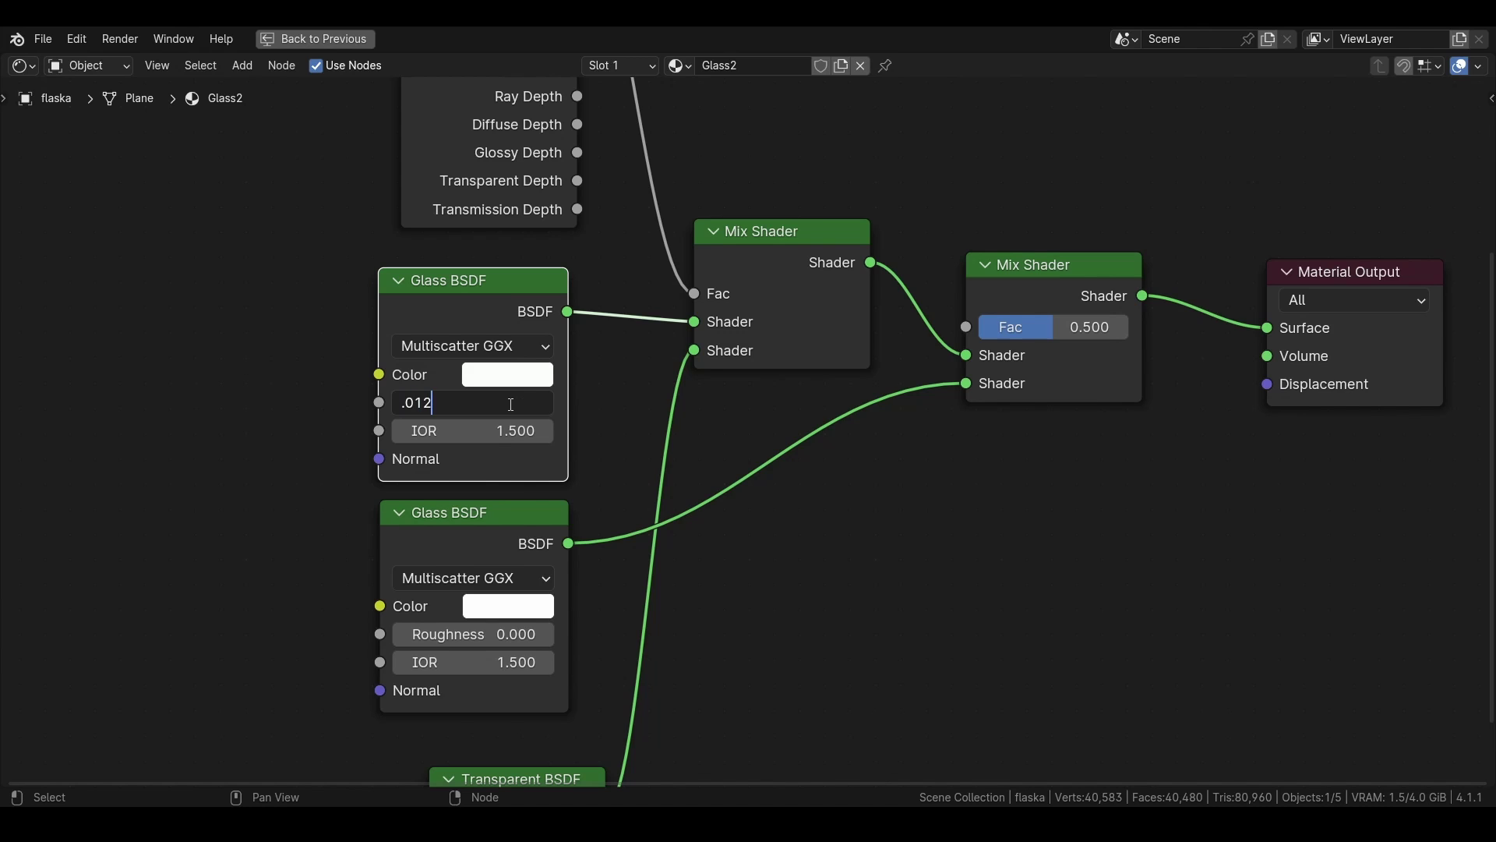
key("Return")
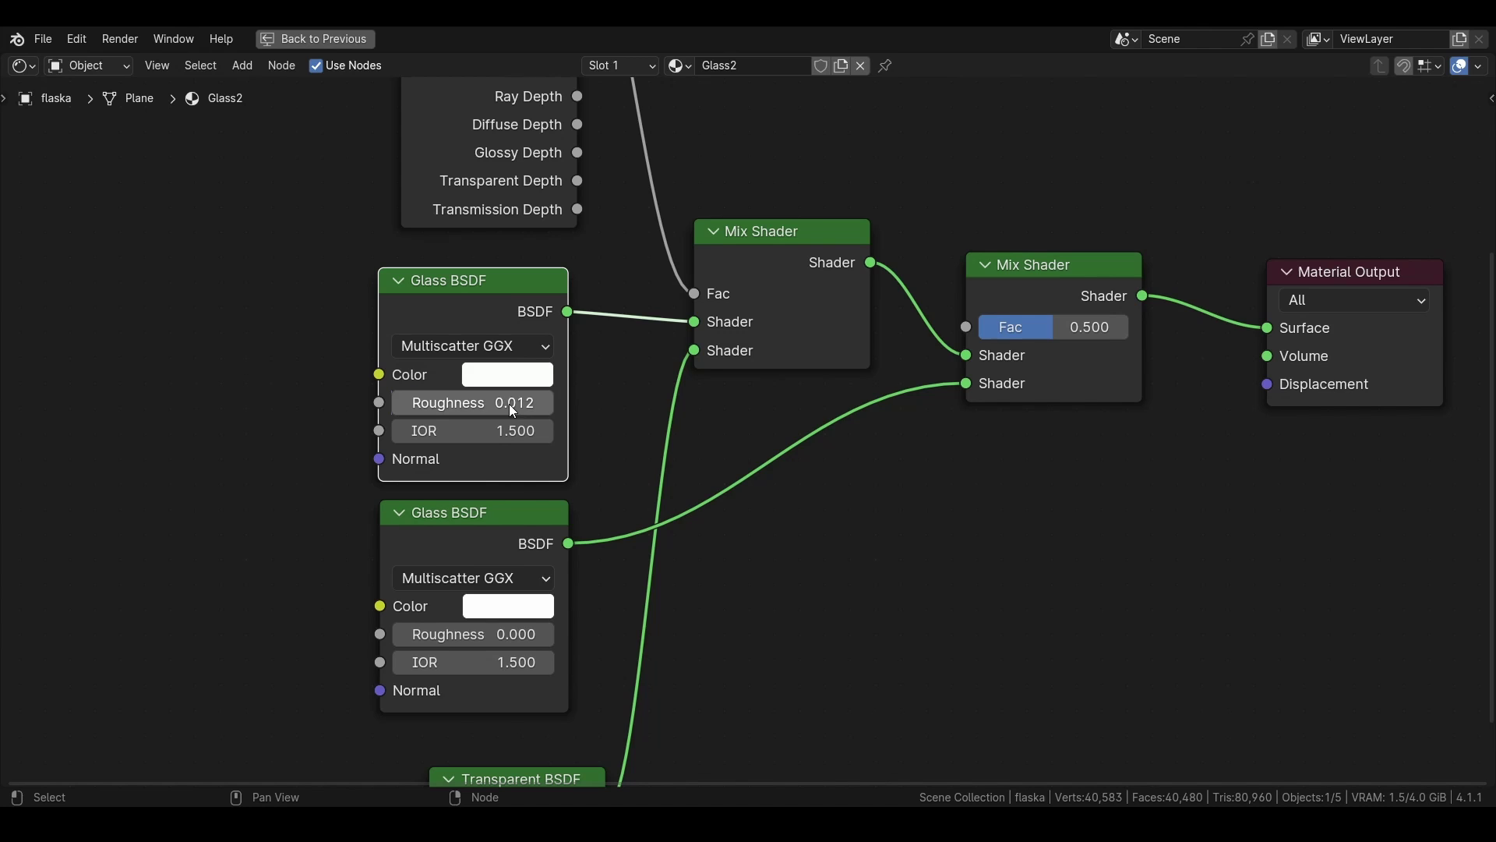
left_click(455, 629)
type(".012")
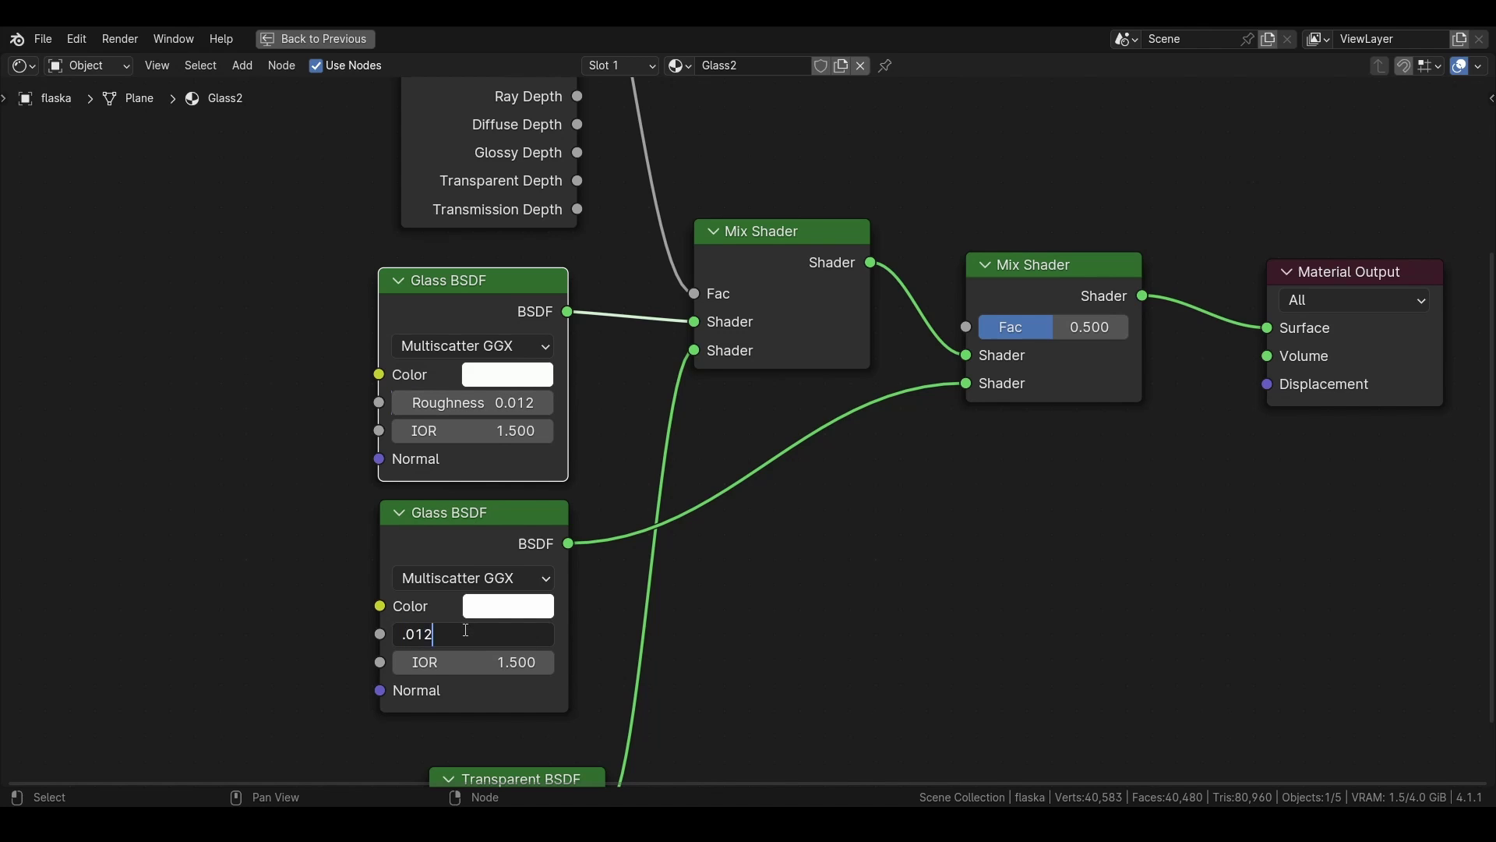
key("Return")
middle_click_drag(779, 488, 793, 488)
scroll(793, 488, "down", 5)
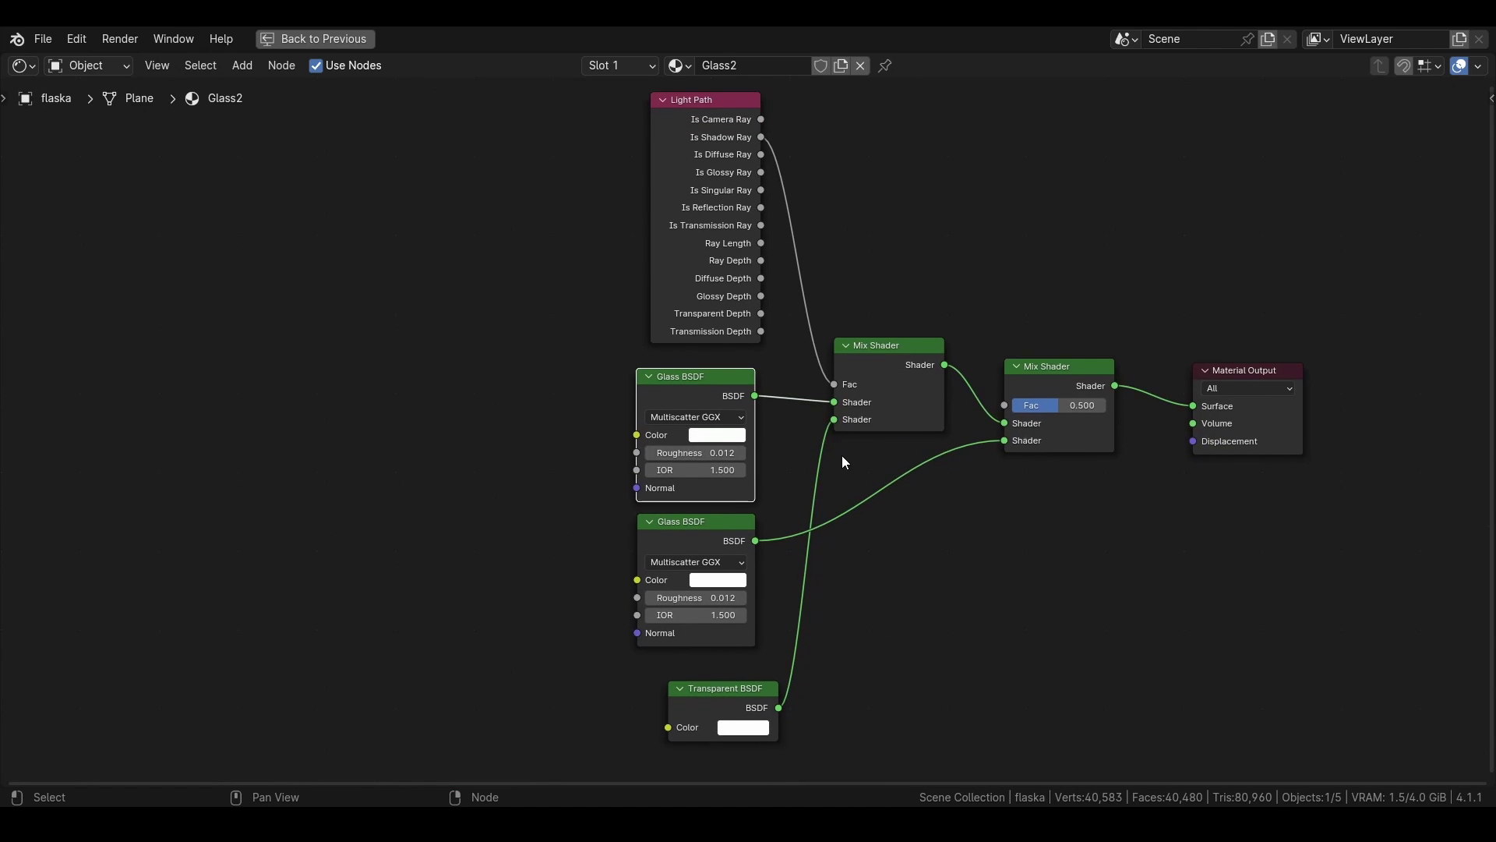
Add a Bump node feeding the upper Glass BSDF's Normal input
middle_click_drag(680, 459, 689, 498, "ctrl")
left_click_drag(702, 491, 582, 468)
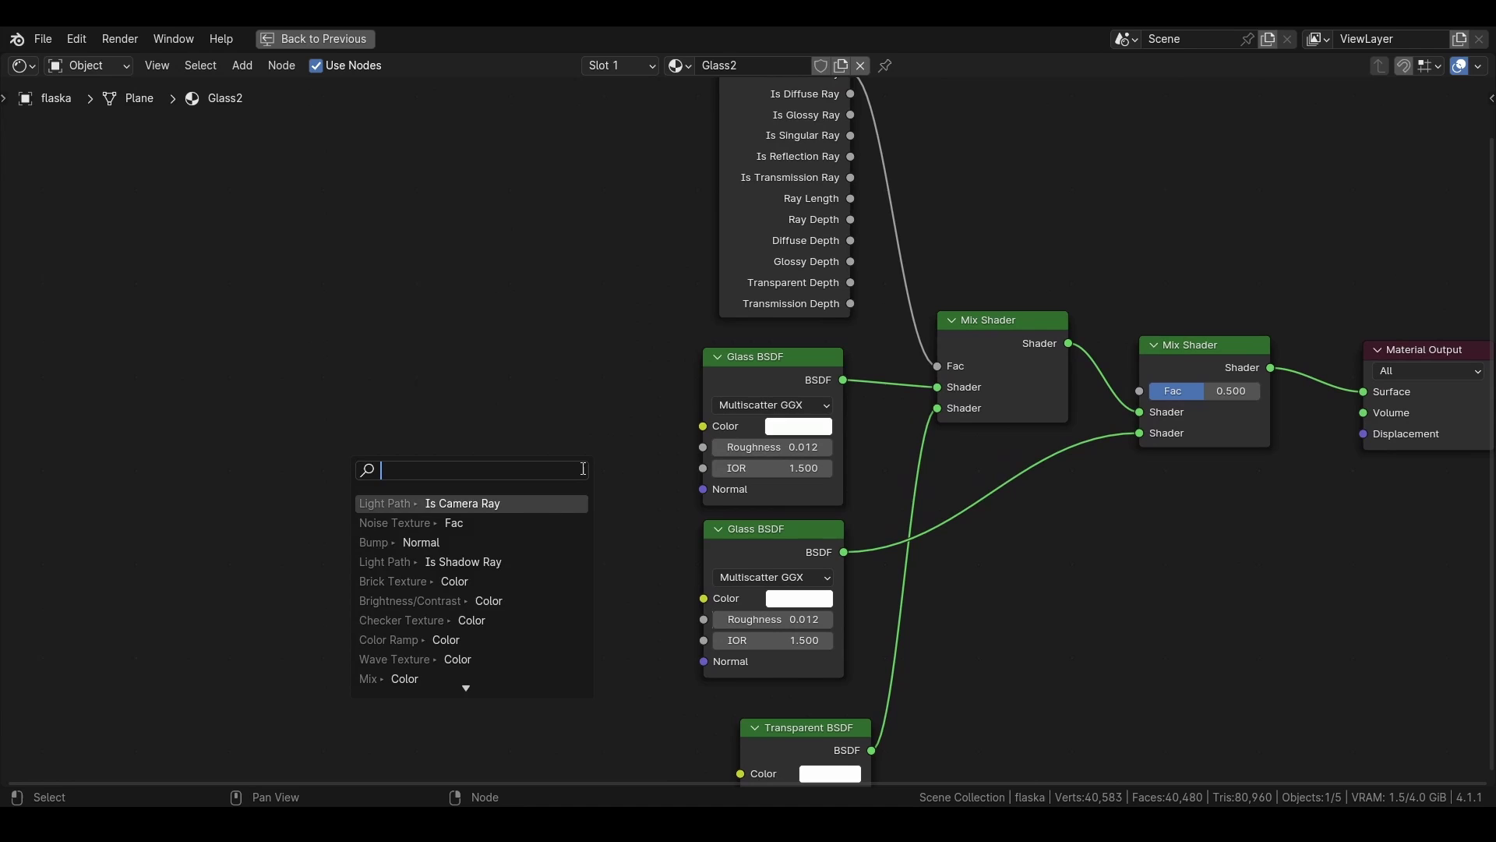
type("bump")
key("Return")
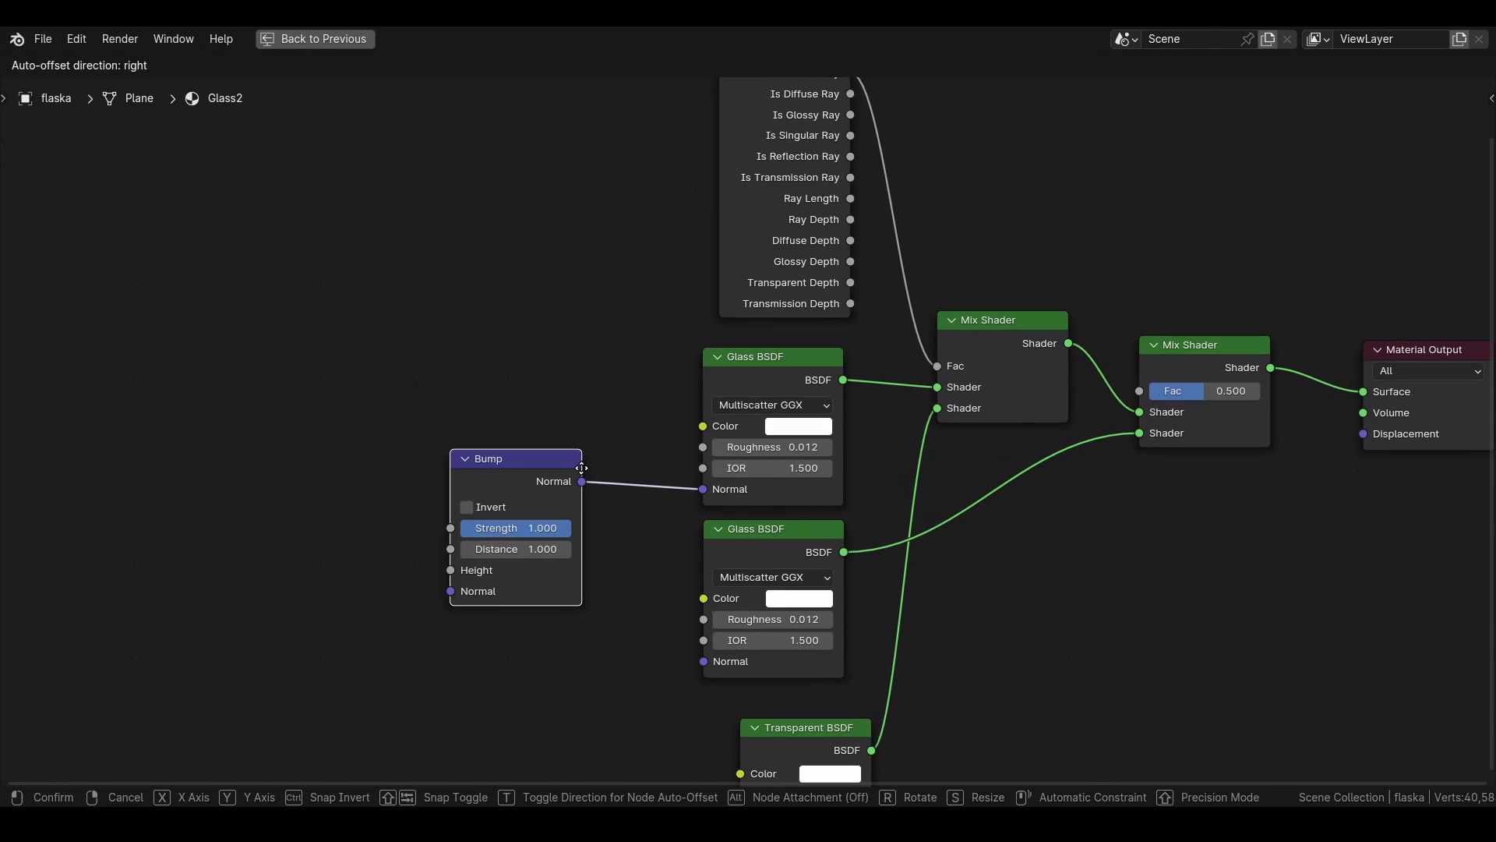
left_click(550, 401)
scroll(472, 456, "up", 3)
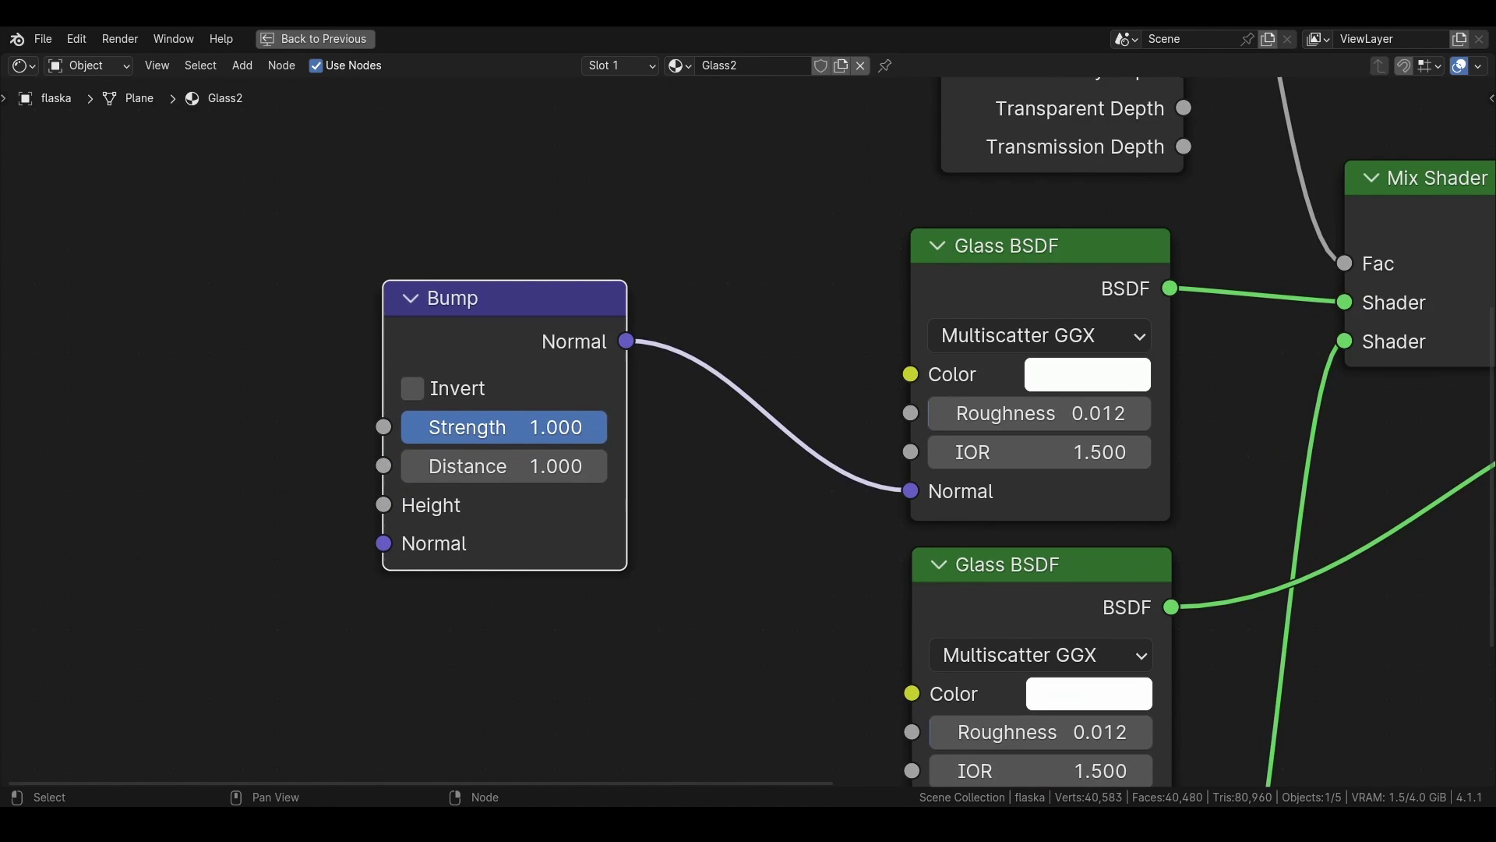
Set the Bump Strength to 0.027 and Distance to 0.023
left_click_drag(506, 427, 305, 427)
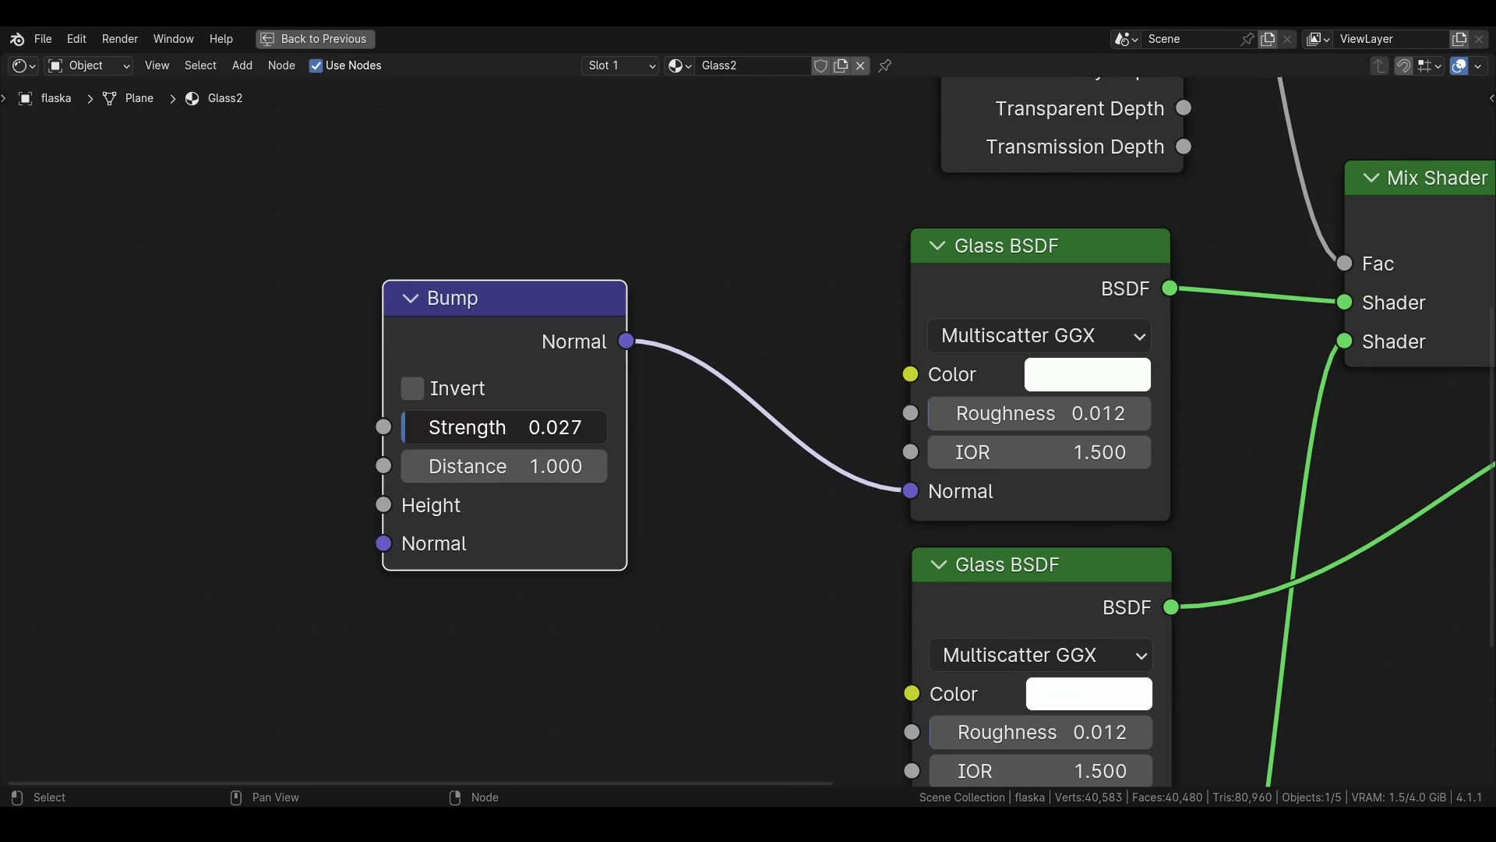
left_click_drag(507, 466, 475, 466)
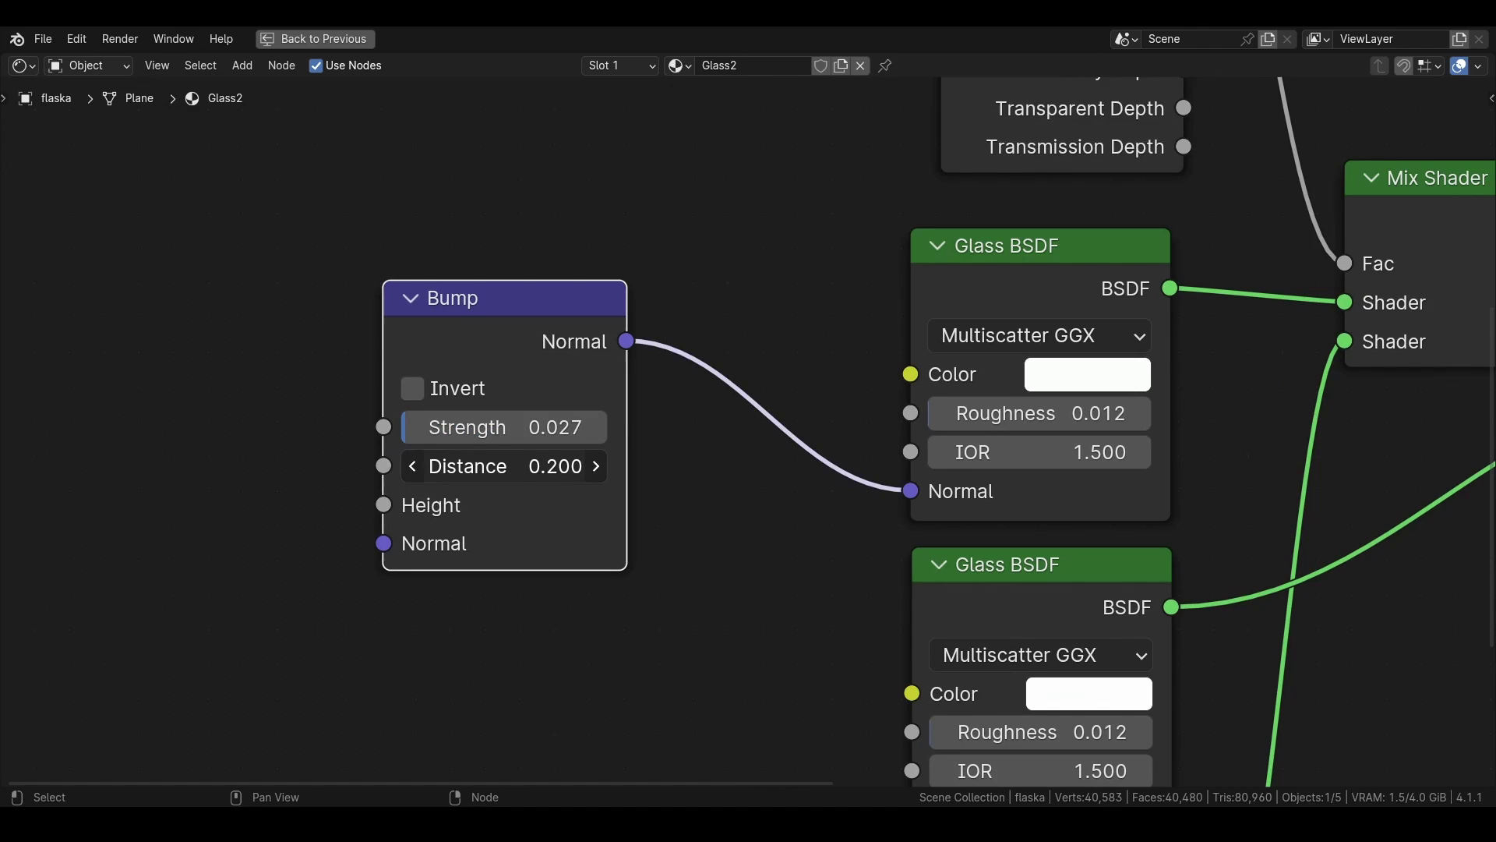
left_click(535, 465)
key("BackSpace")
type(".012")
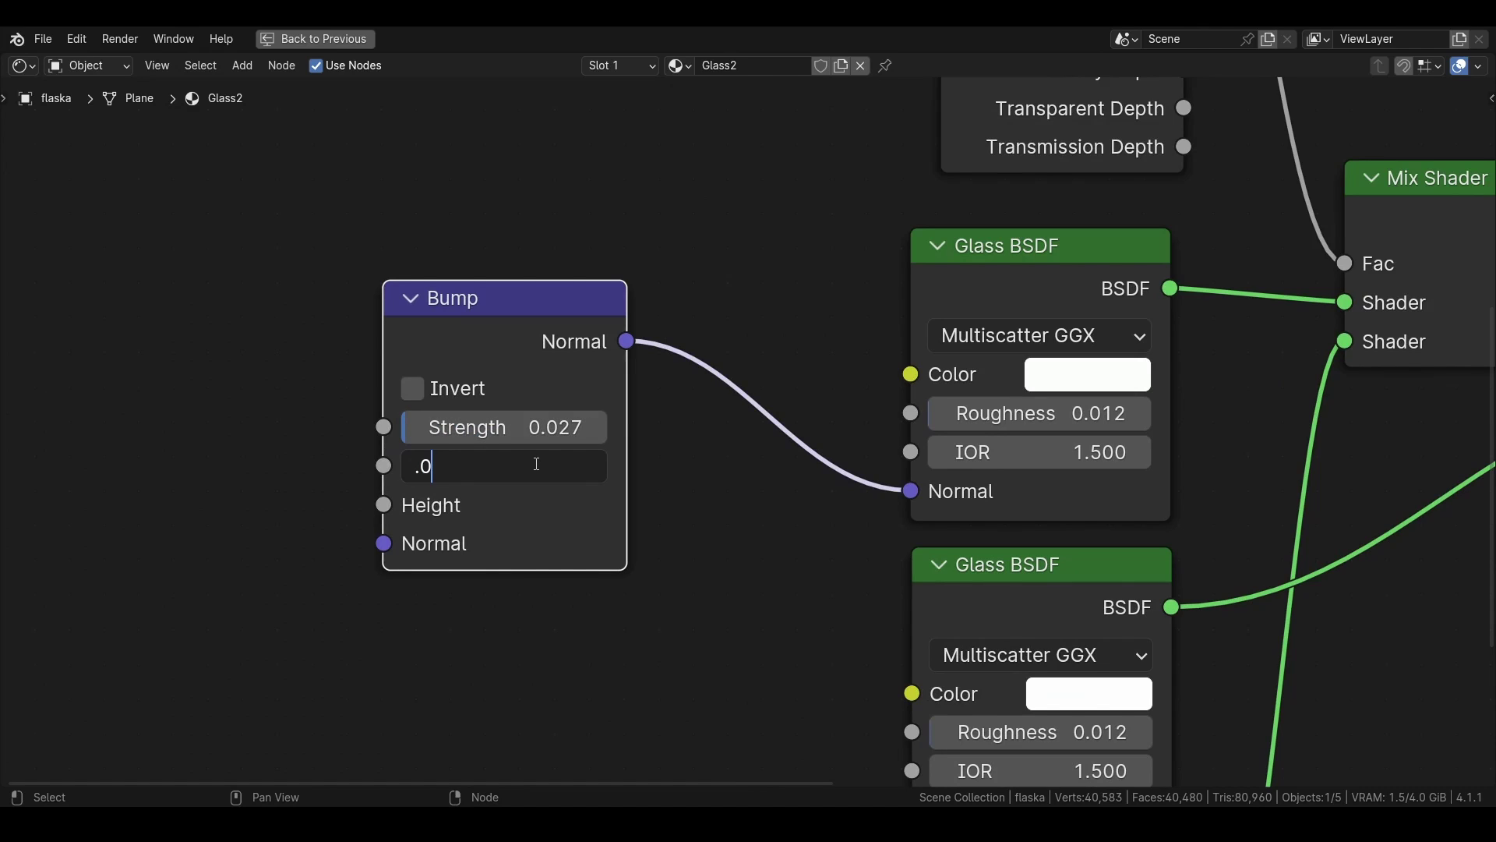
key("BackSpace")
key("BackSpace")
type("23")
key("Return")
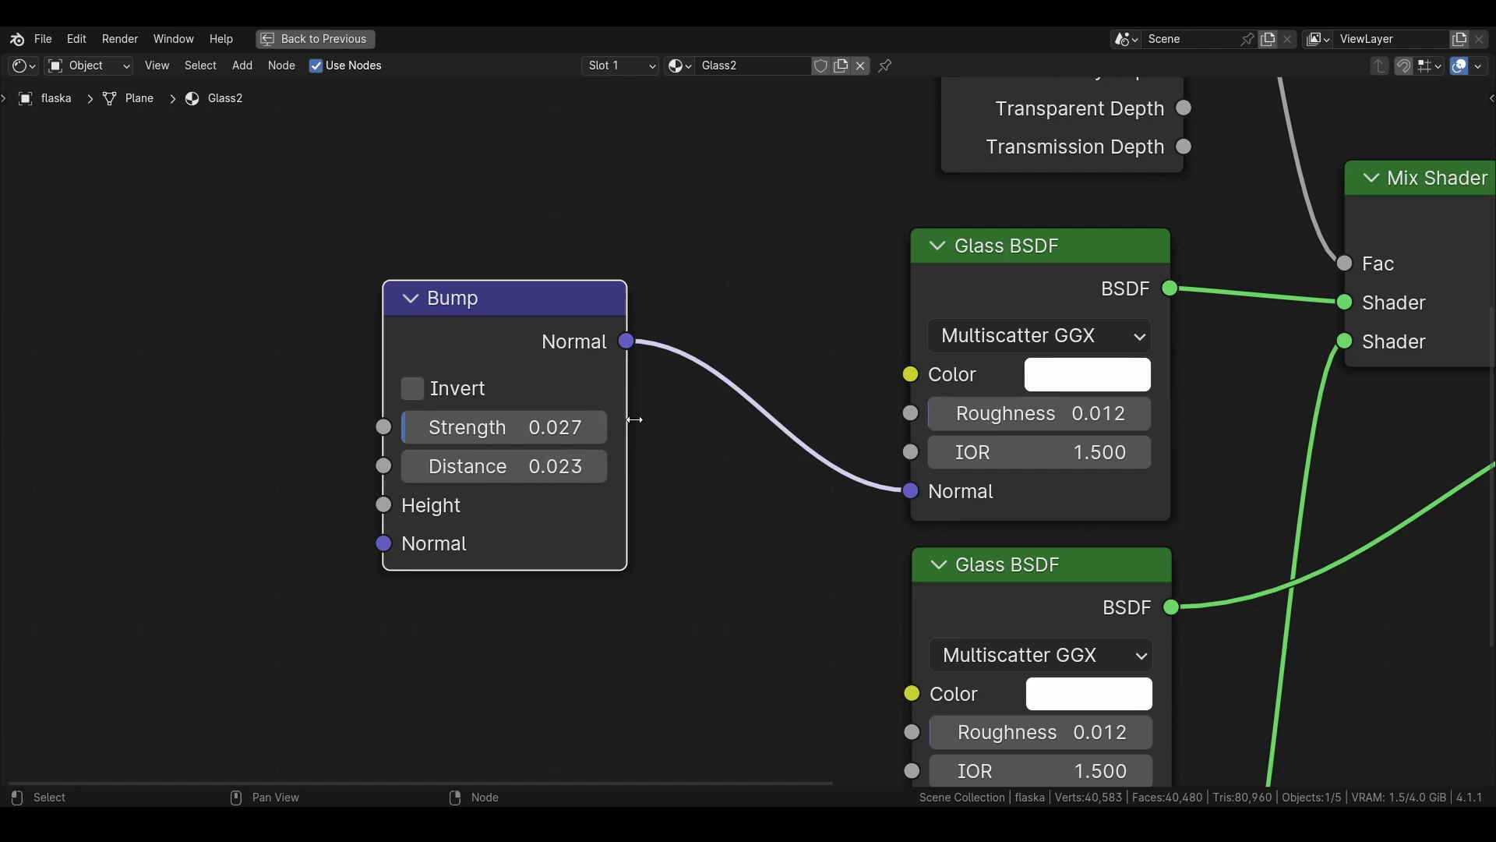
middle_click_drag(696, 496, 724, 616)
Add a Noise Texture linked into the Bump node's Height
scroll(697, 516, "down", 2)
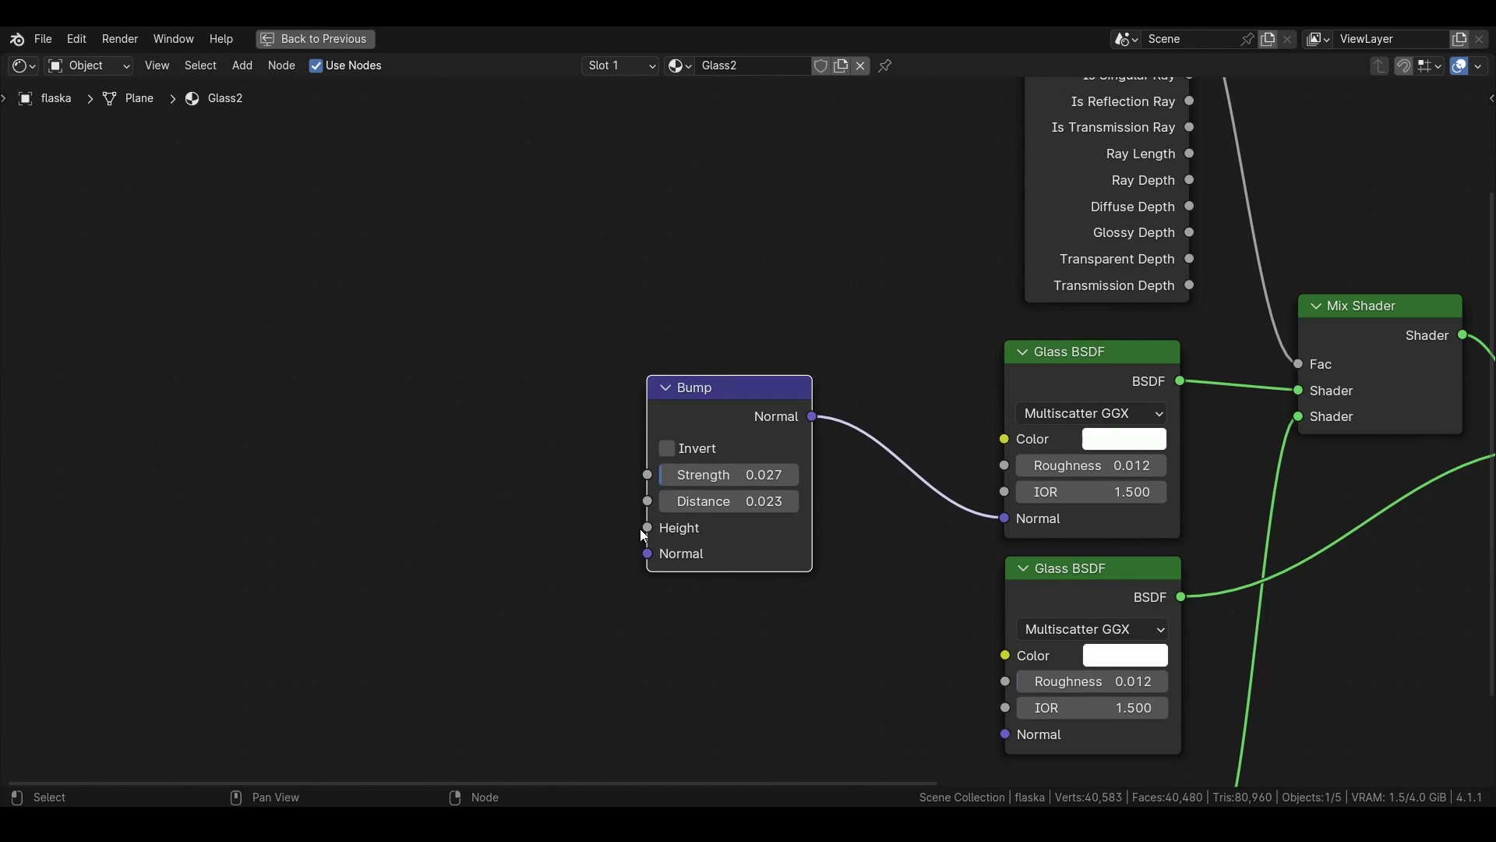
left_click_drag(649, 529, 542, 466)
type("npose")
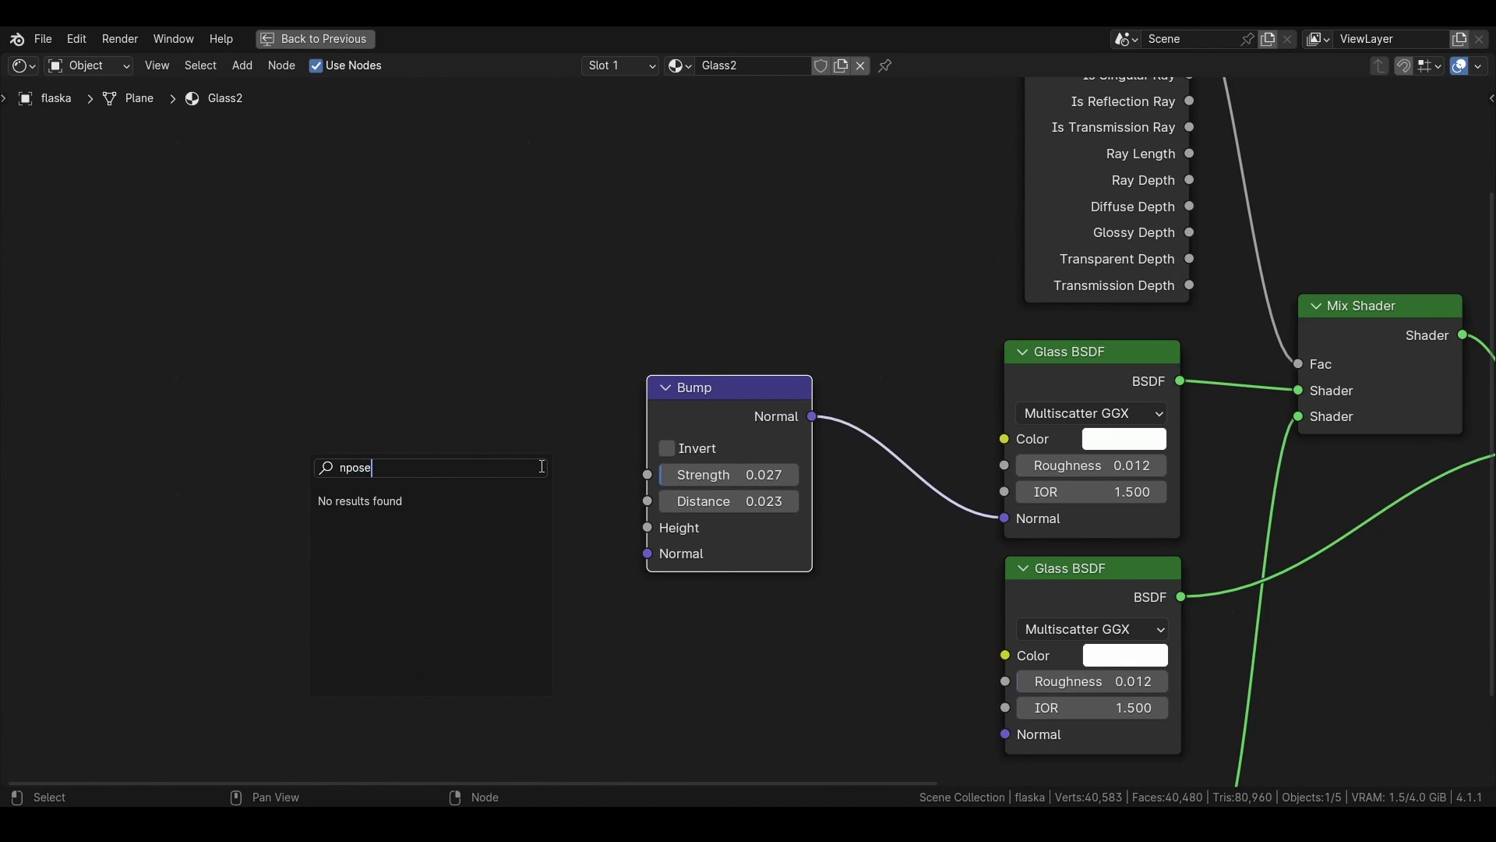
key("Return")
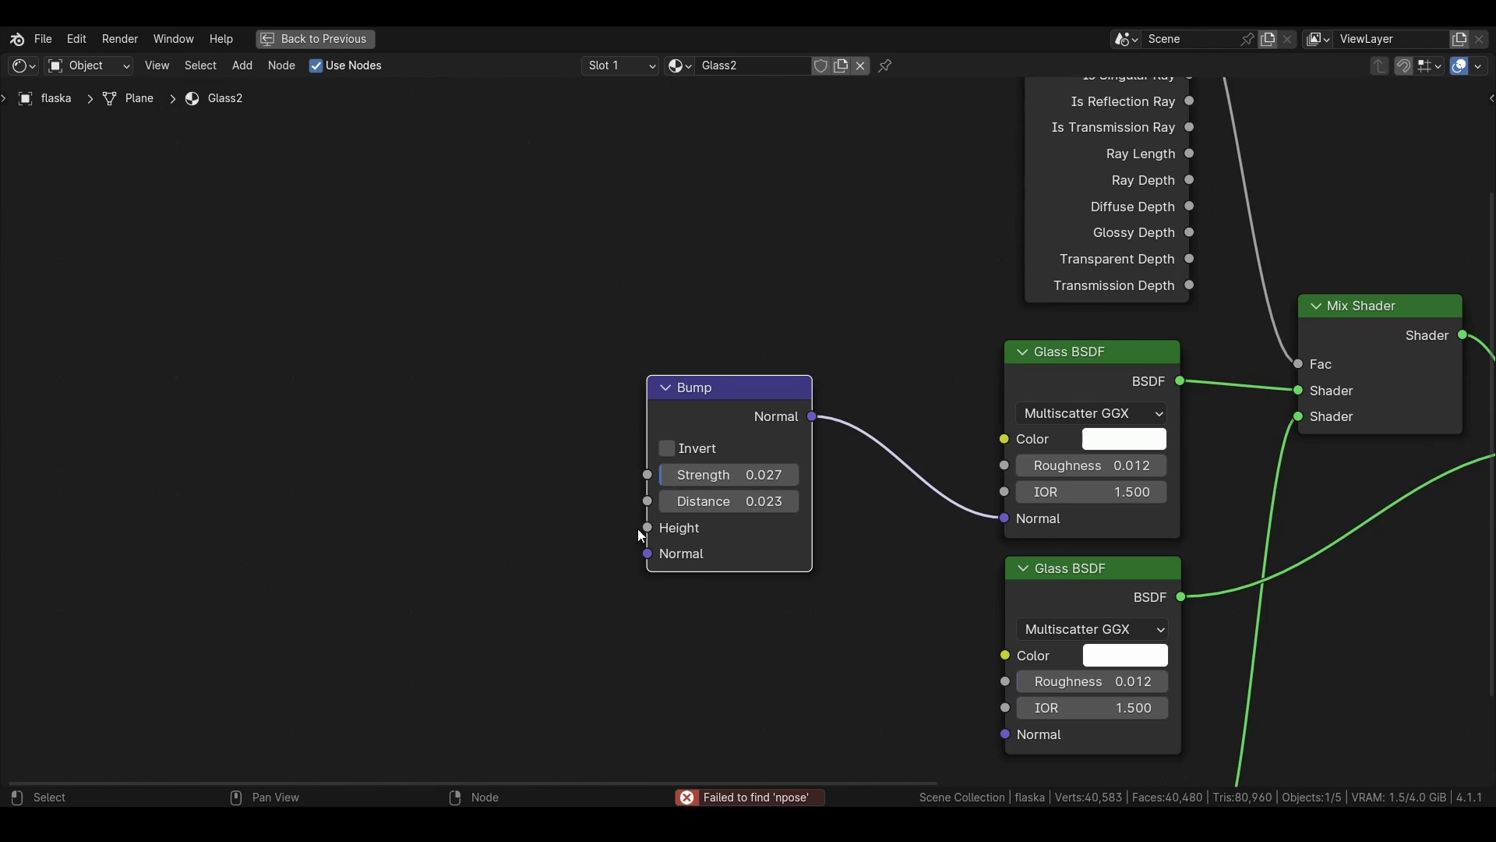
left_click_drag(639, 534, 440, 425)
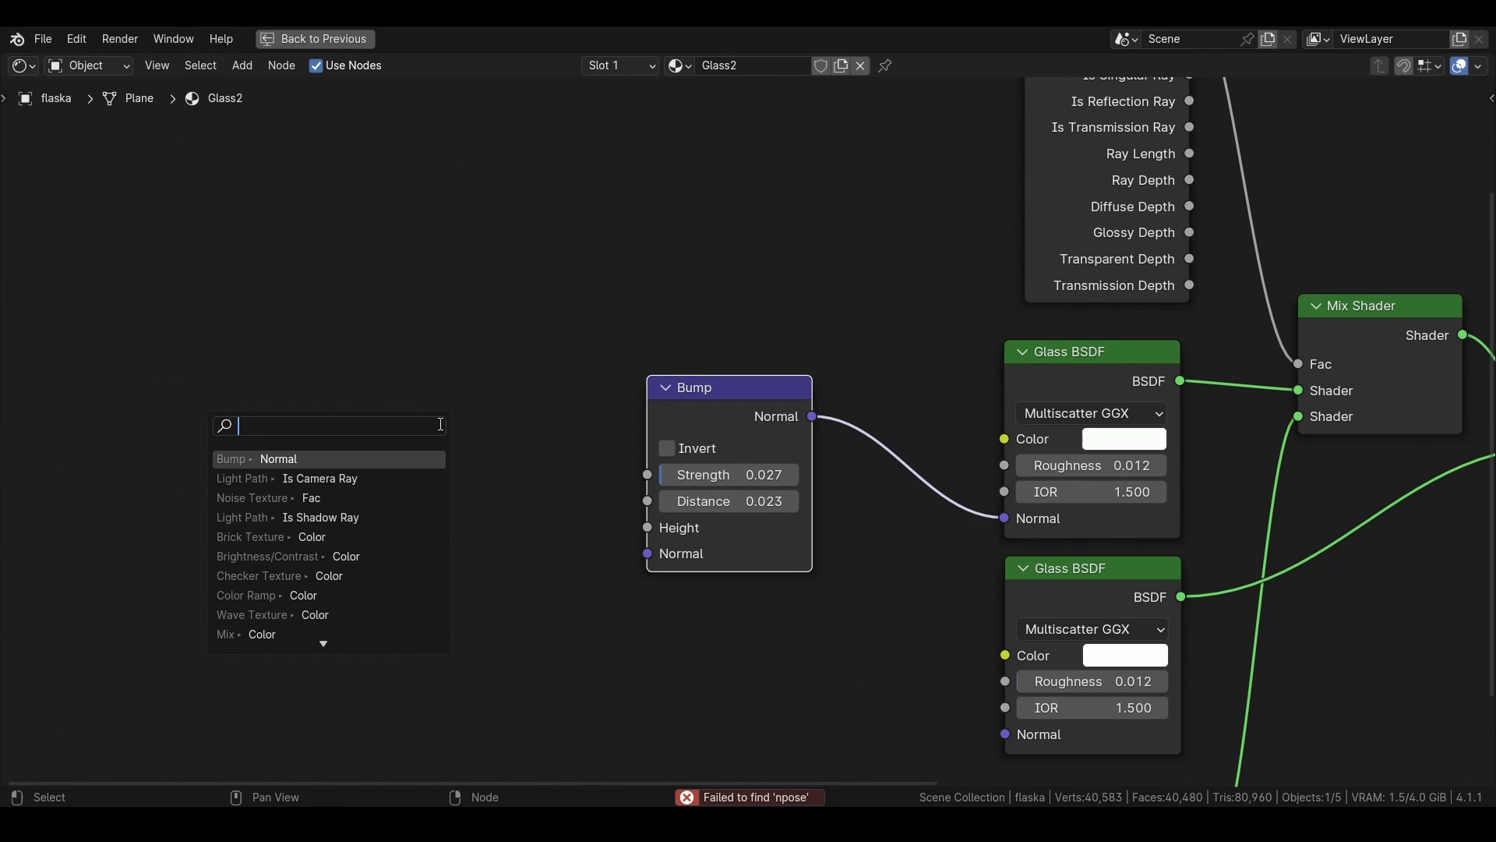
type("noise")
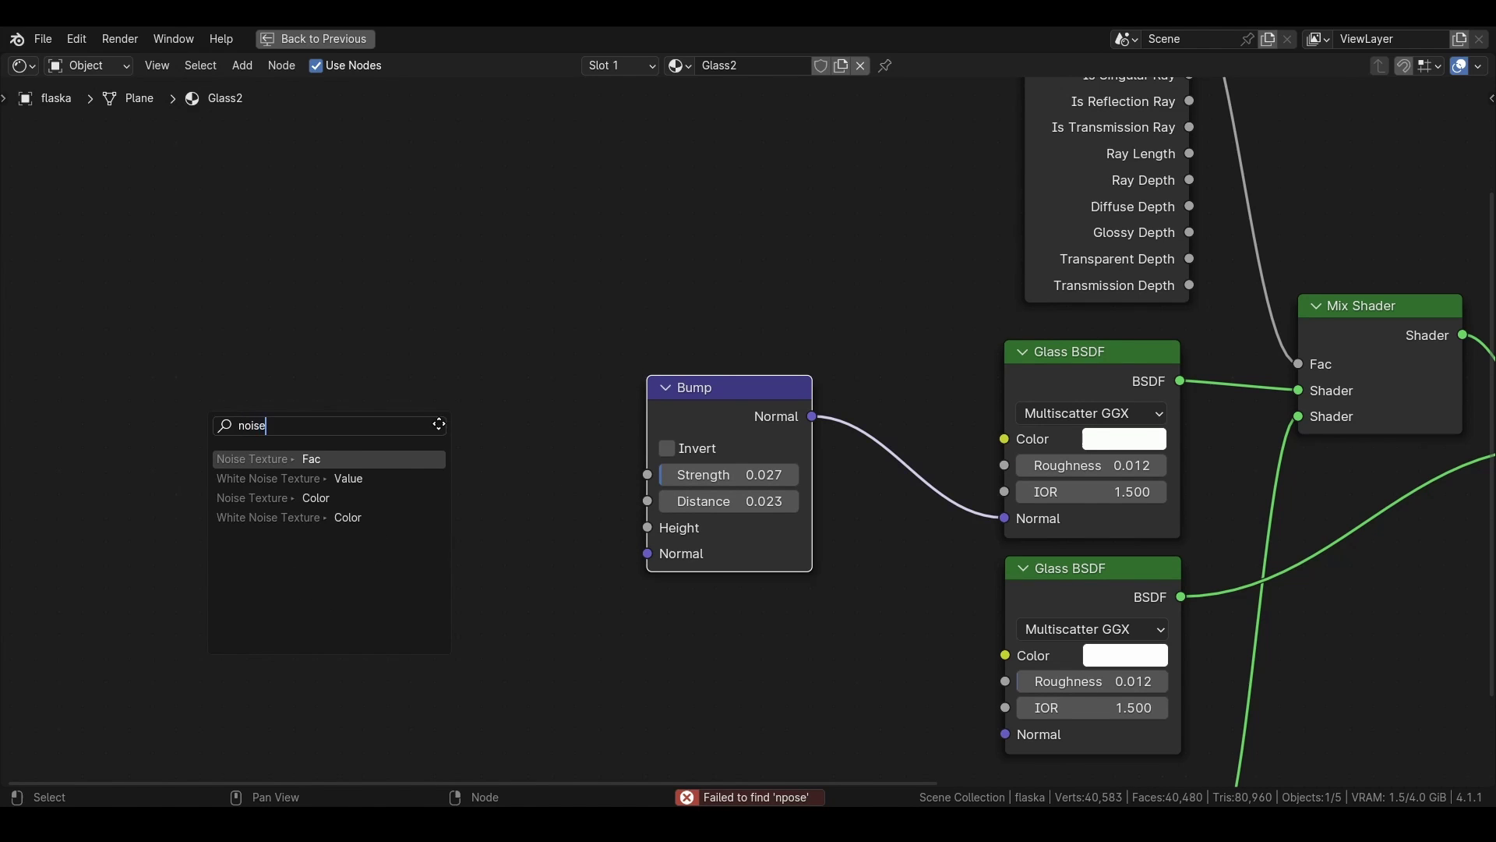
key("Return")
left_click(407, 315)
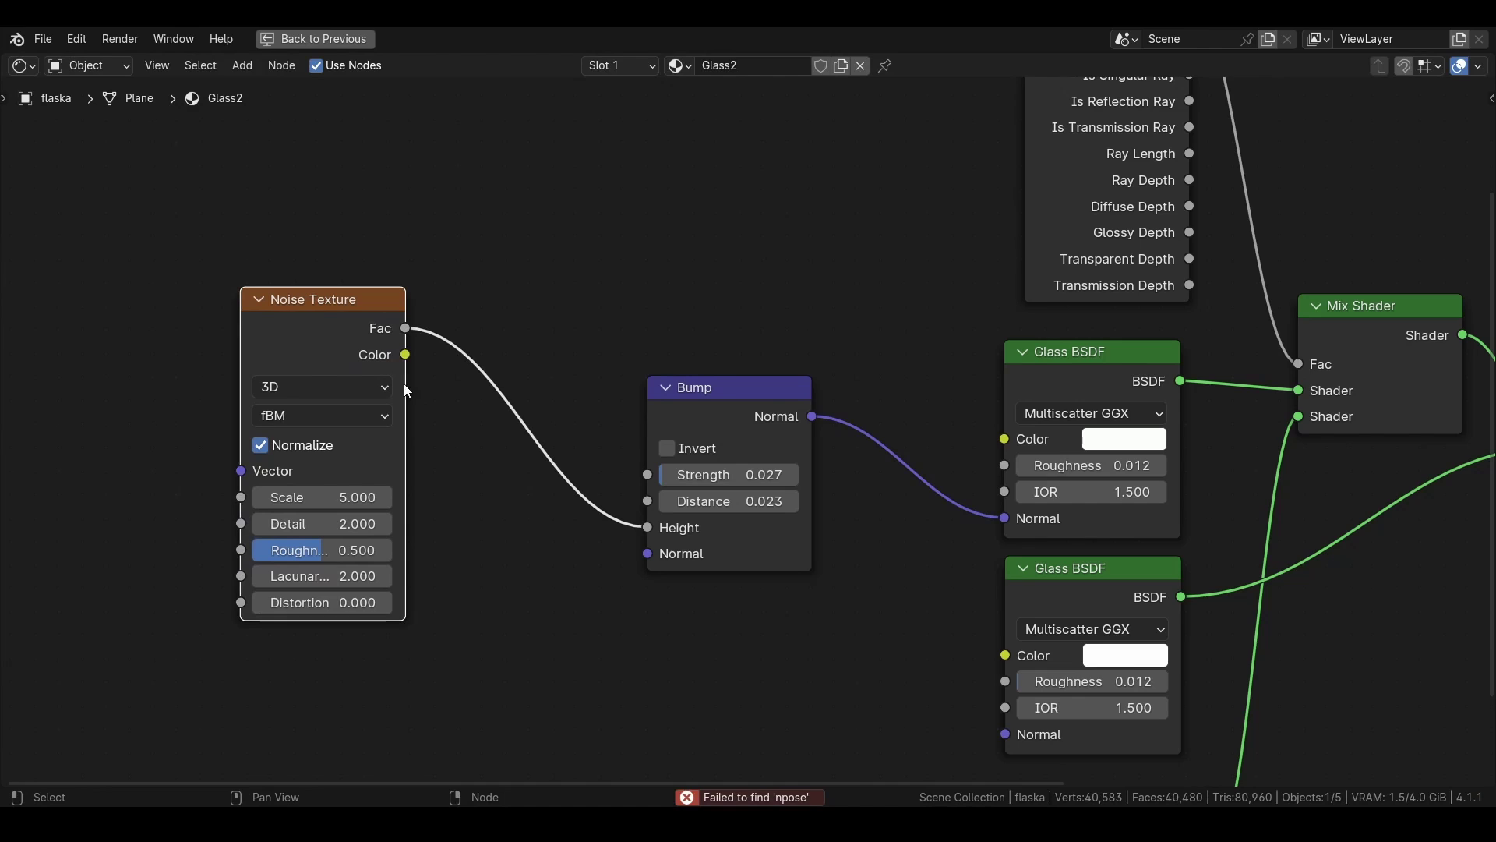
left_click_drag(308, 310, 336, 288)
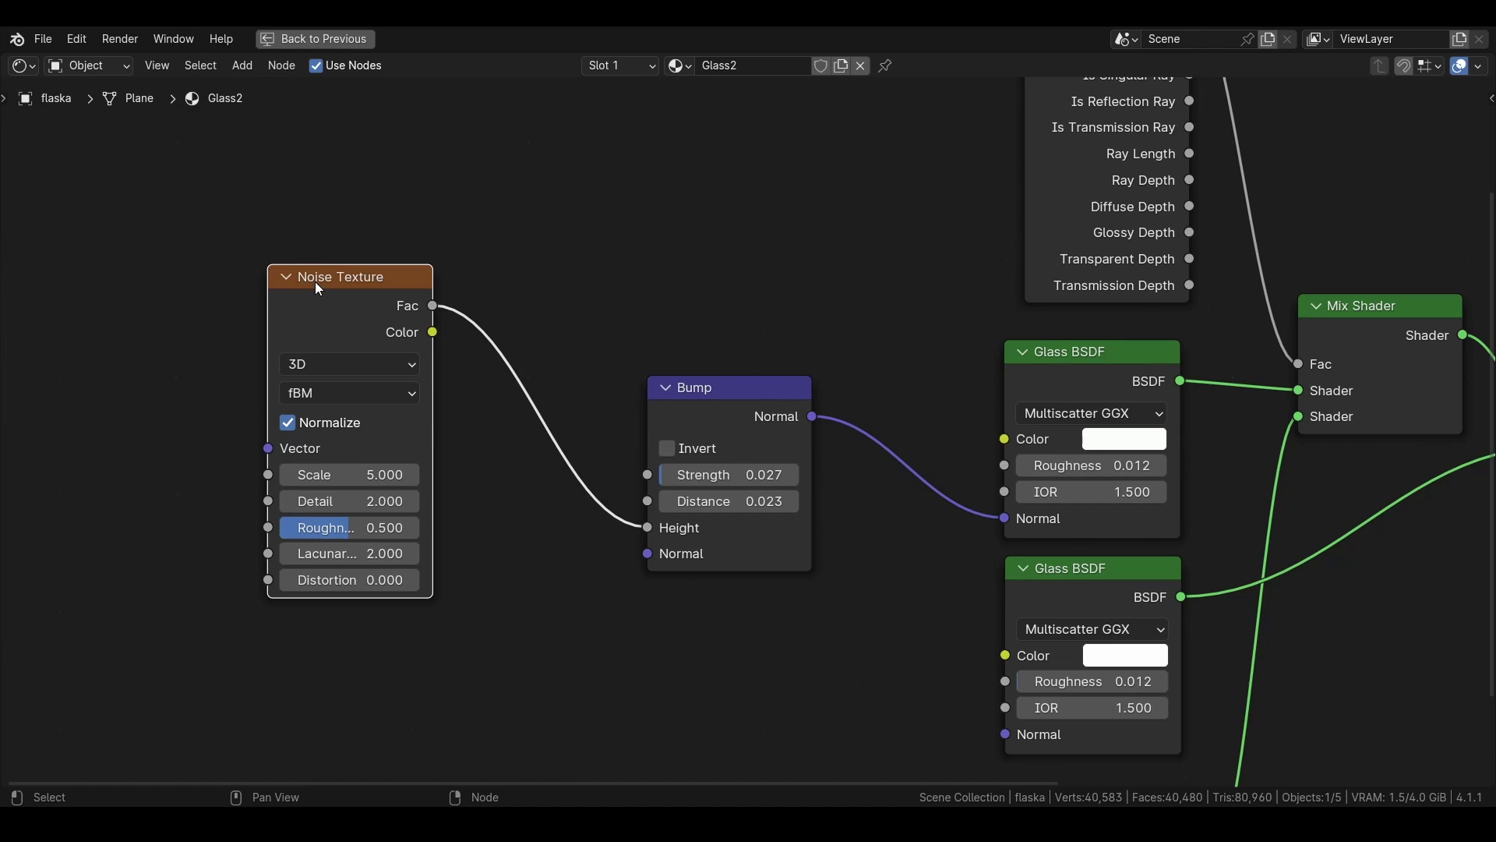
scroll(361, 424, "left", 5, "ctrl")
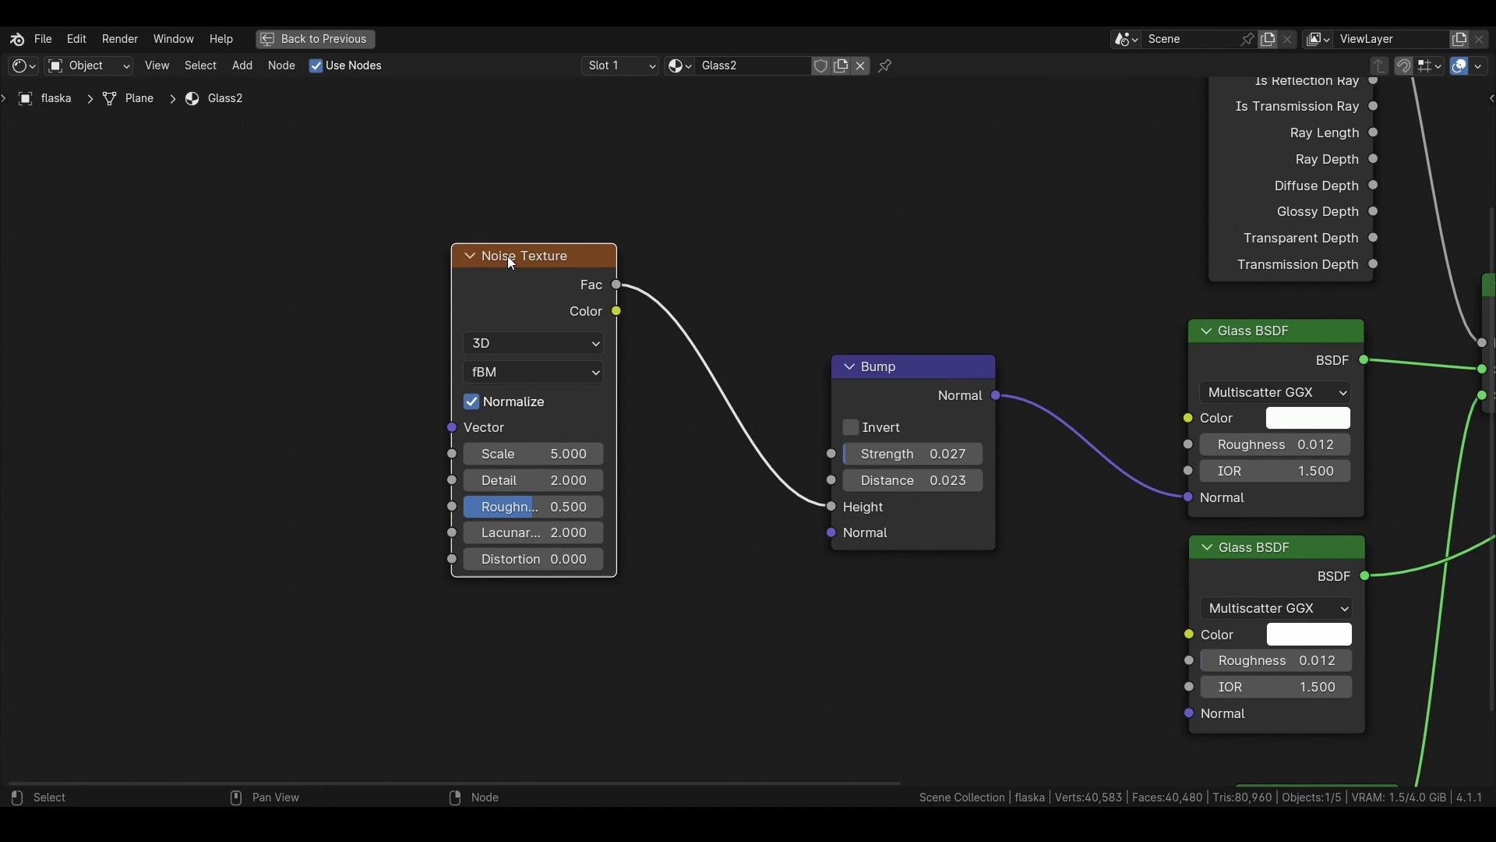
Add Texture Coordinate and Mapping nodes to the noise with Ctrl+T, then maximize the node editor
key("ctrl+t")
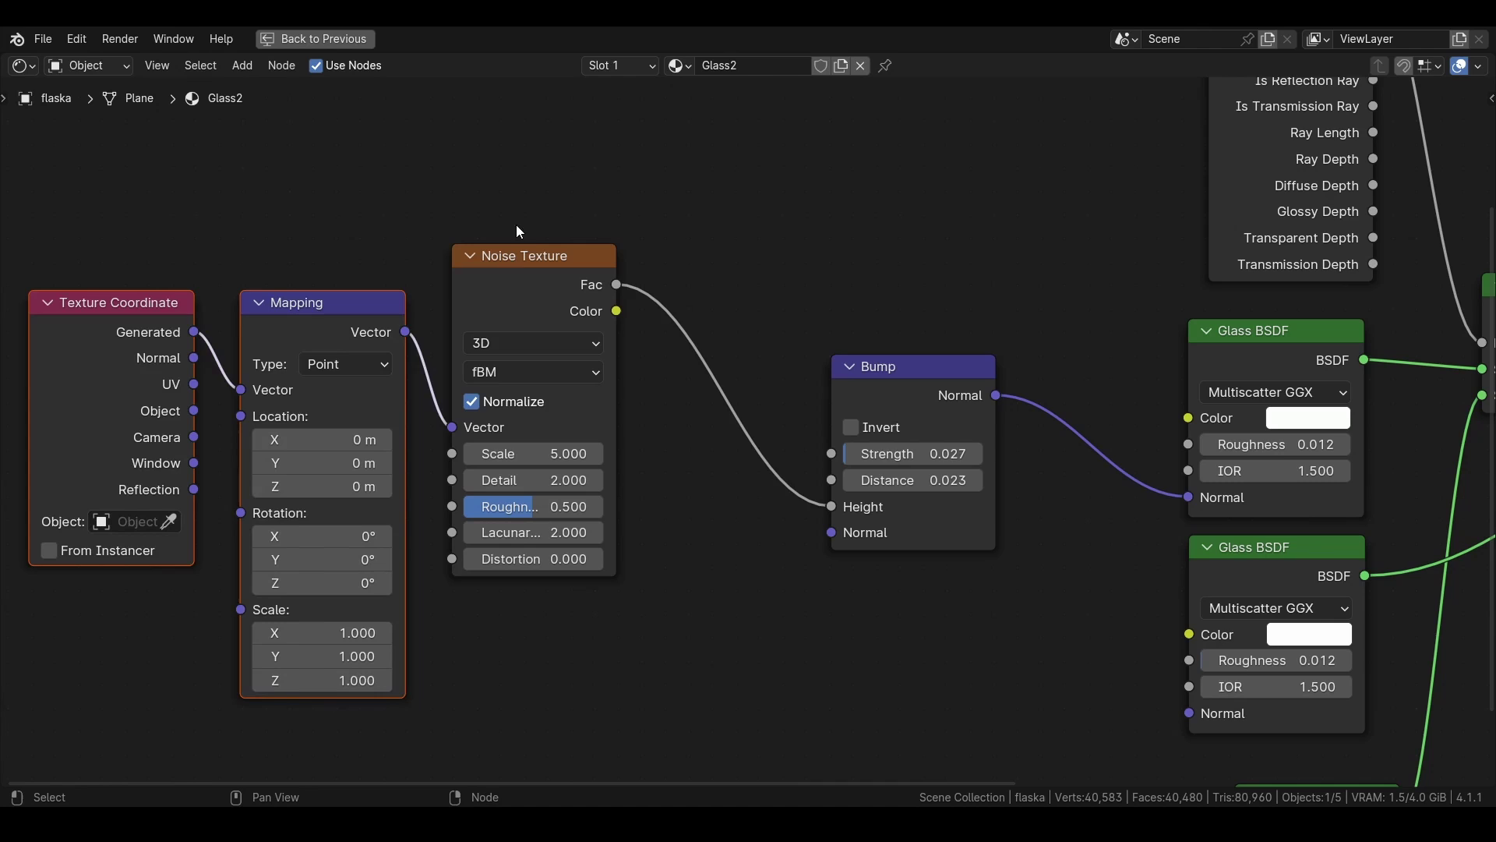
left_click(745, 258)
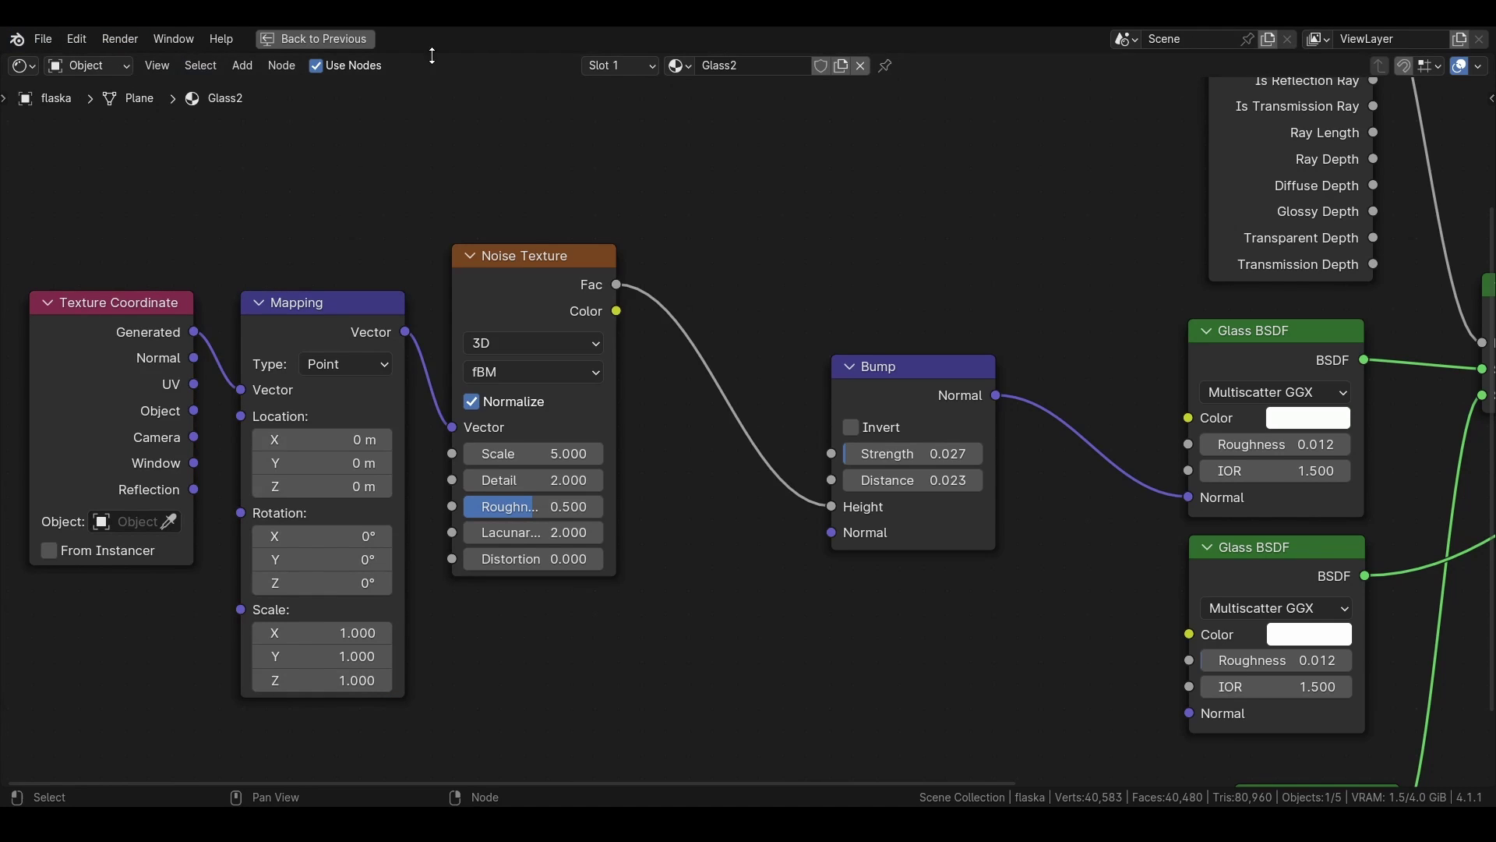
left_click(343, 41)
left_click(49, 39)
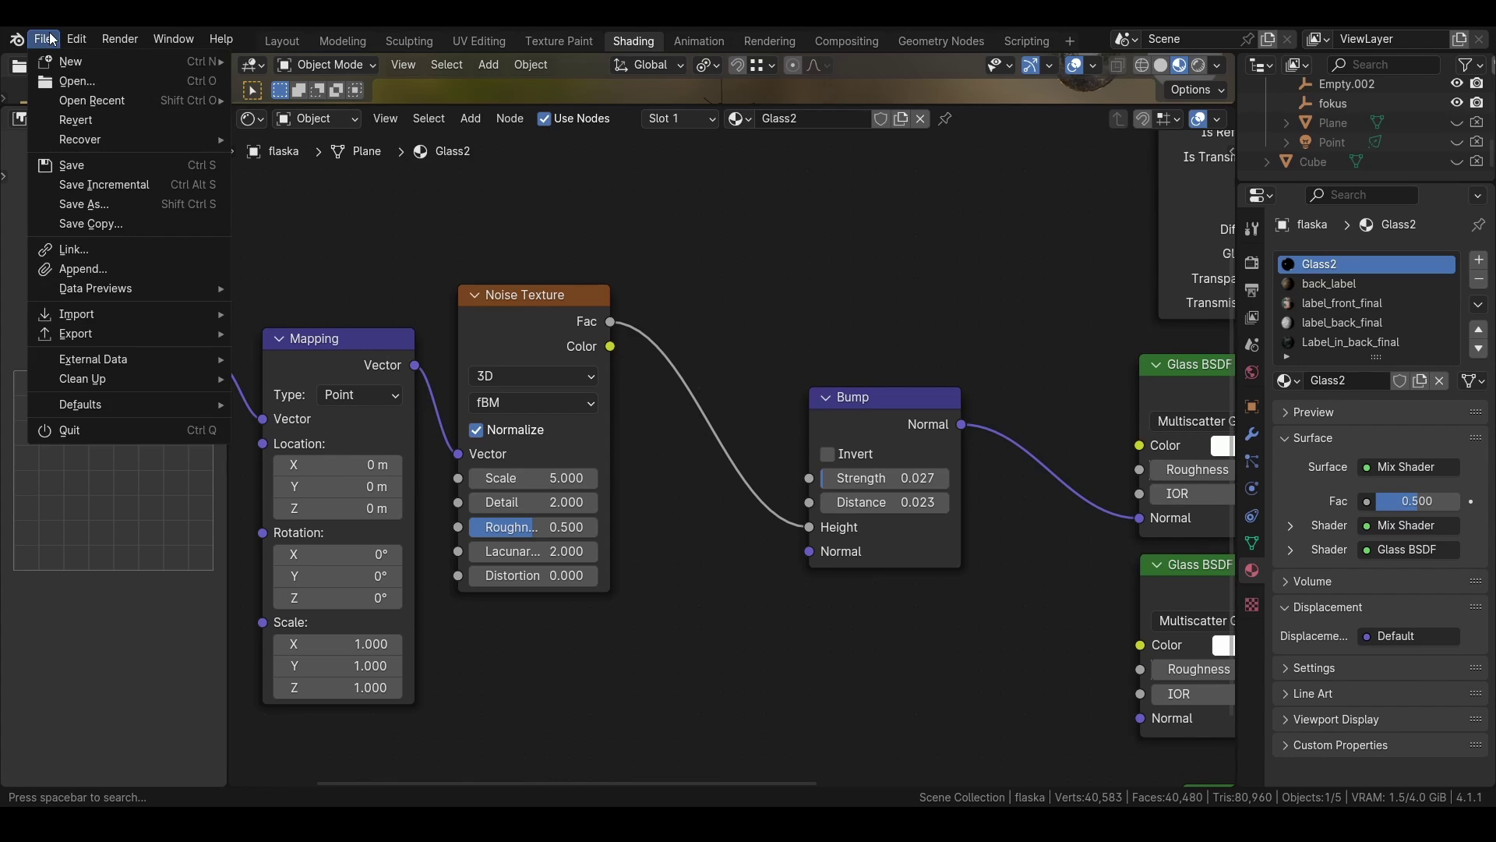
mouse_move(72, 41)
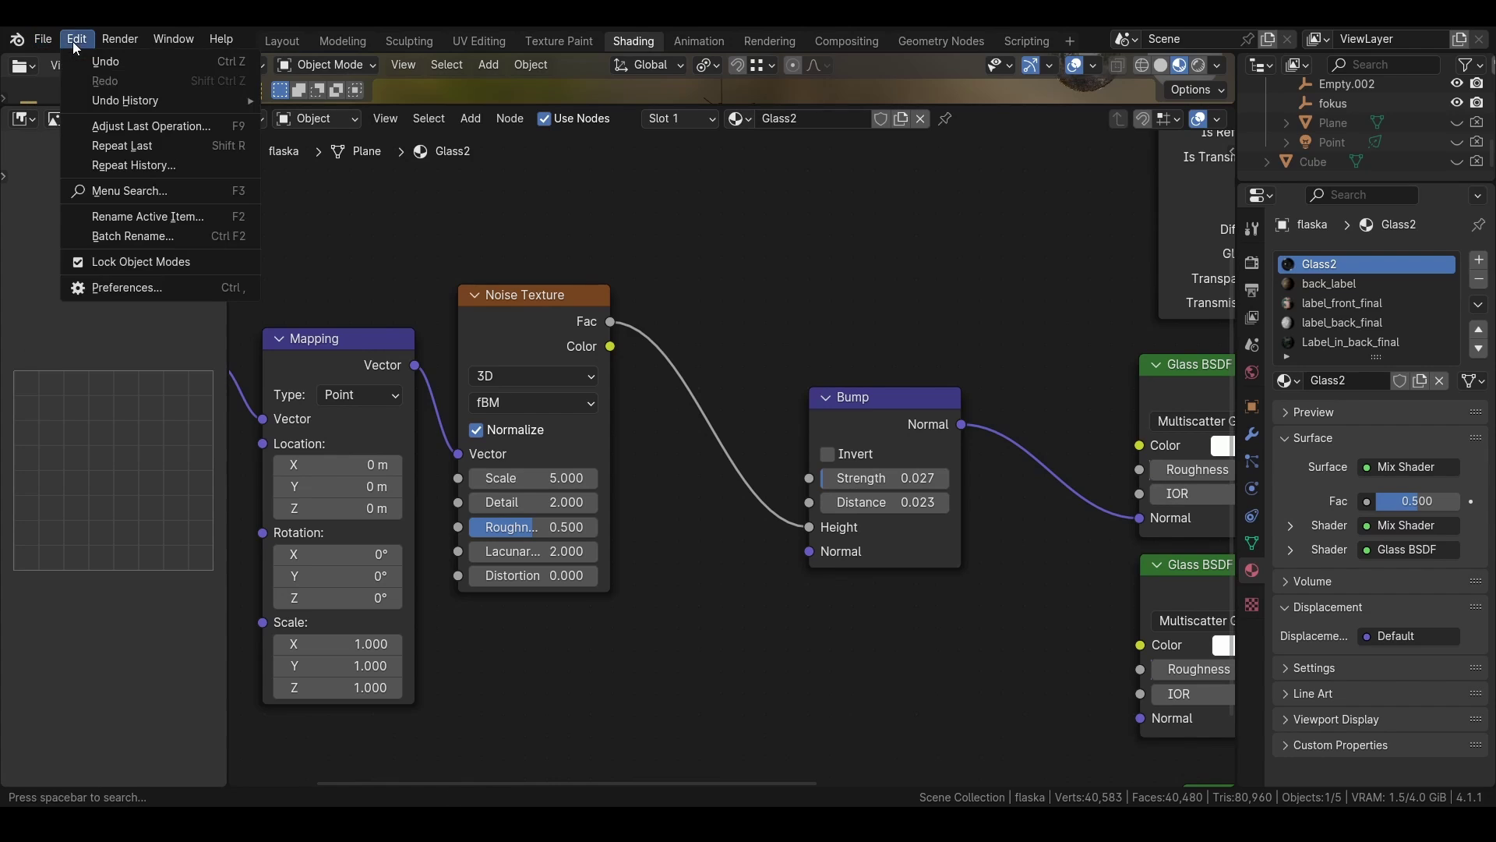
left_click(109, 287)
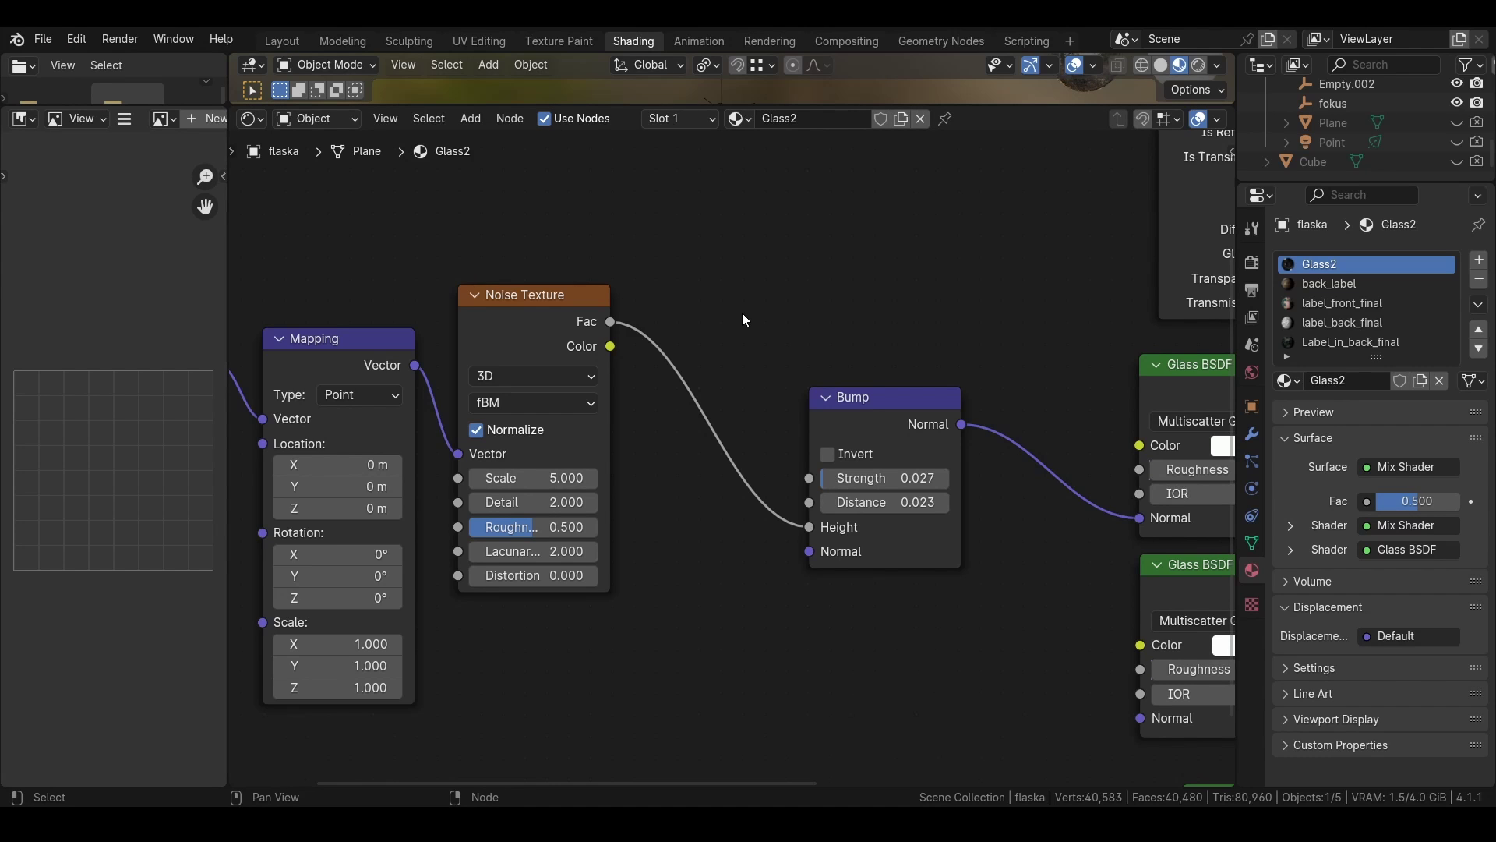
key("ctrl+space")
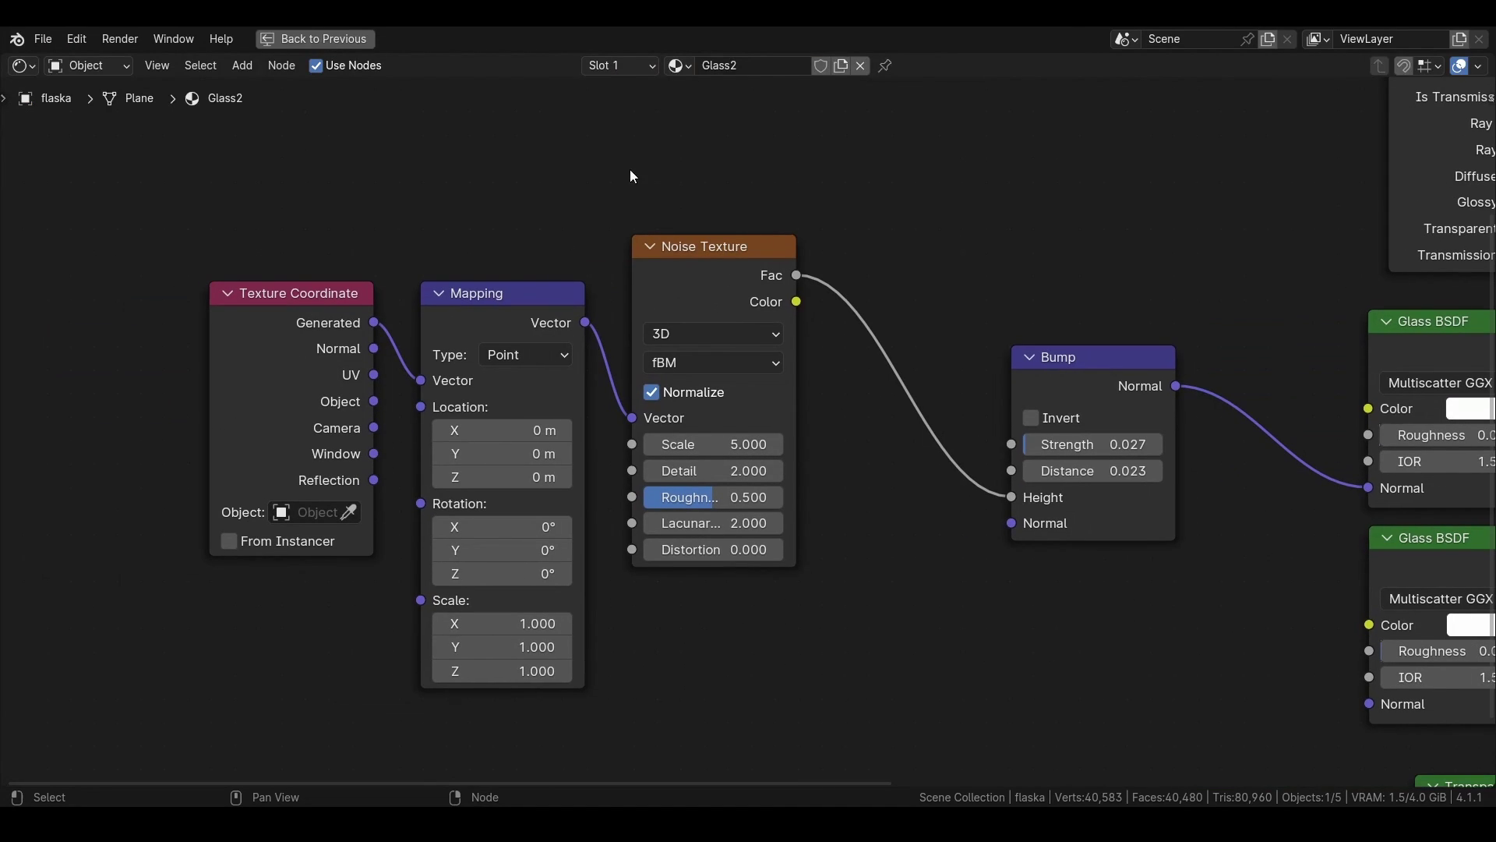
Search the Add menu for a mapping or coordinate node
key("shift+a")
left_click(782, 189)
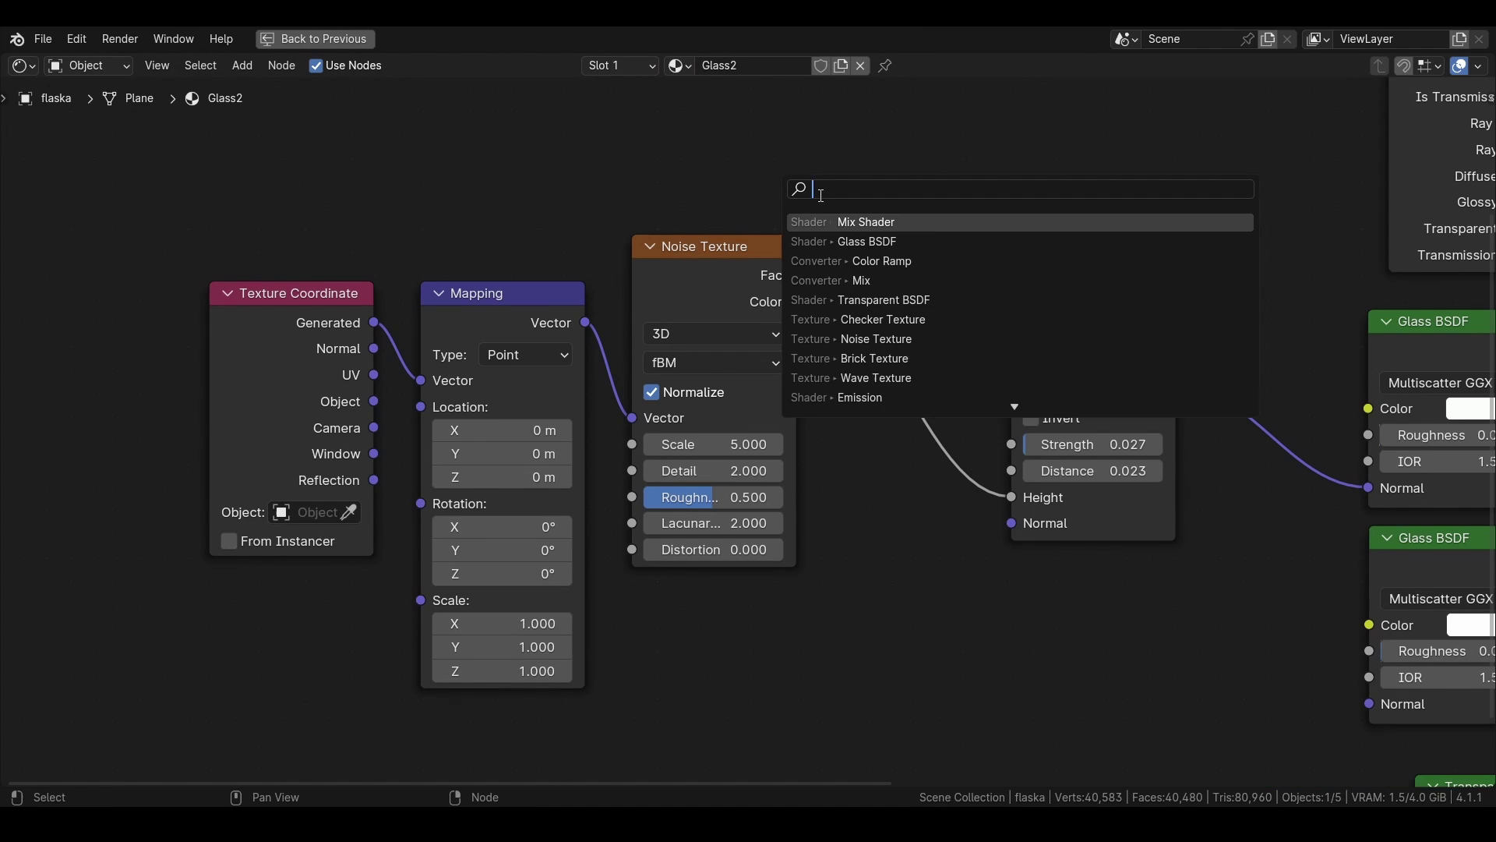
type("mapp")
key("BackSpace")
key("BackSpace")
key("BackSpace")
key("BackSpace")
type("co")
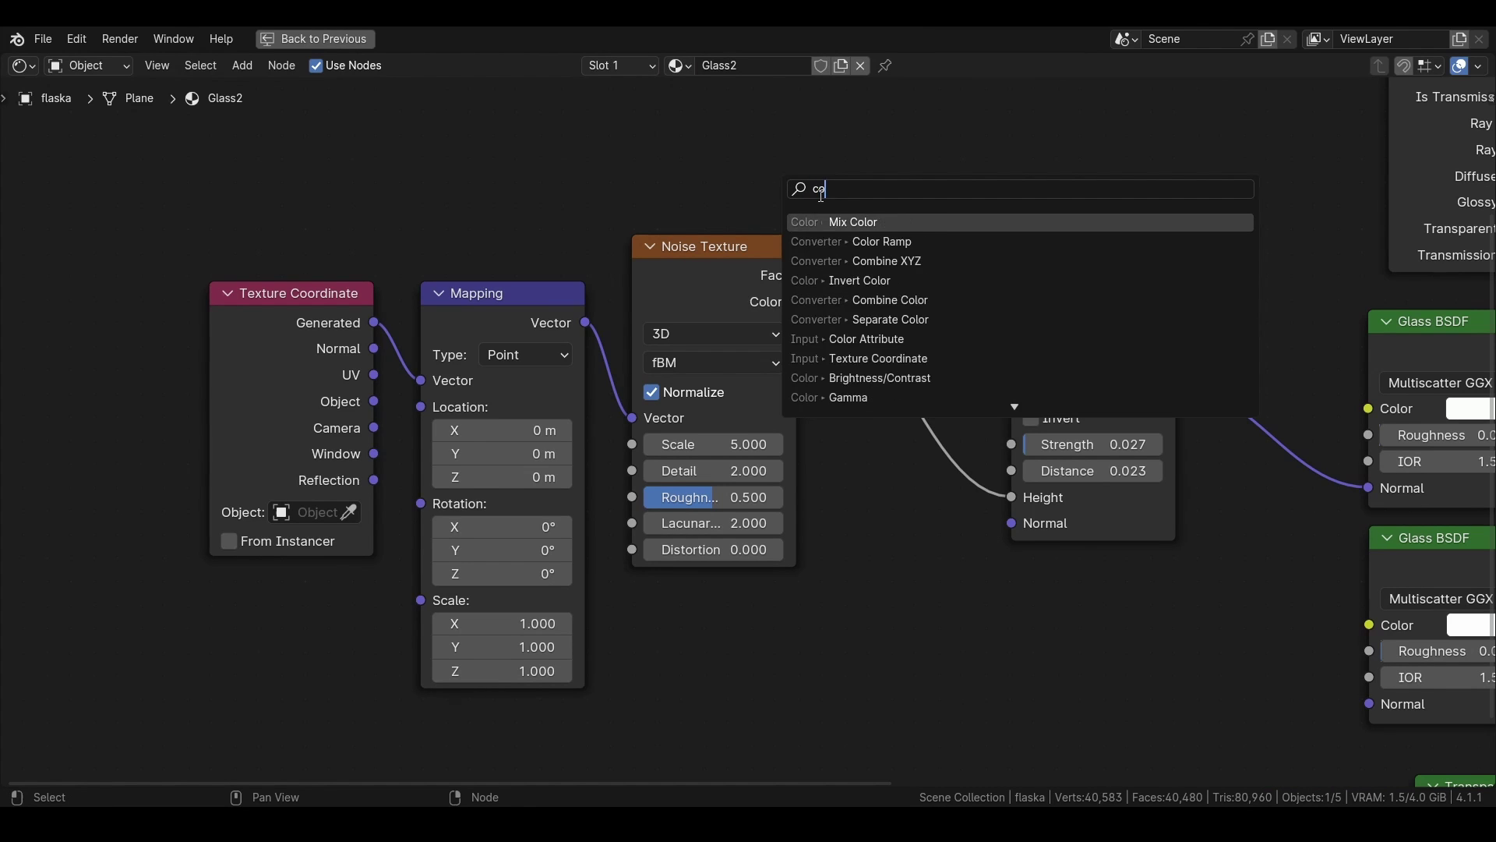
type("rd")
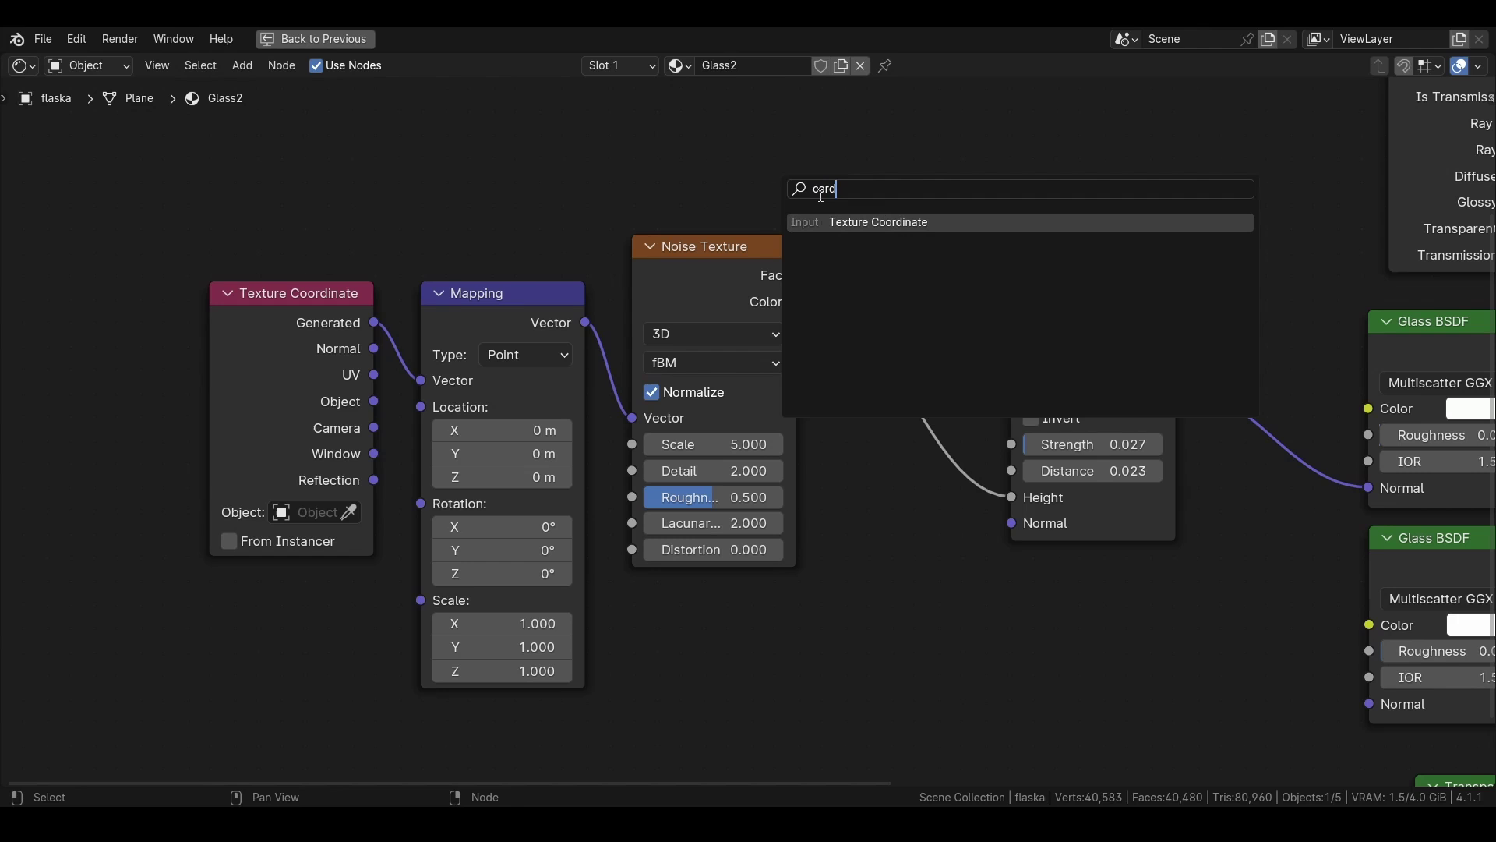
Feed Mapping from the UV output and set noise Scale 600, Detail 0, Roughness 0
key("Return")
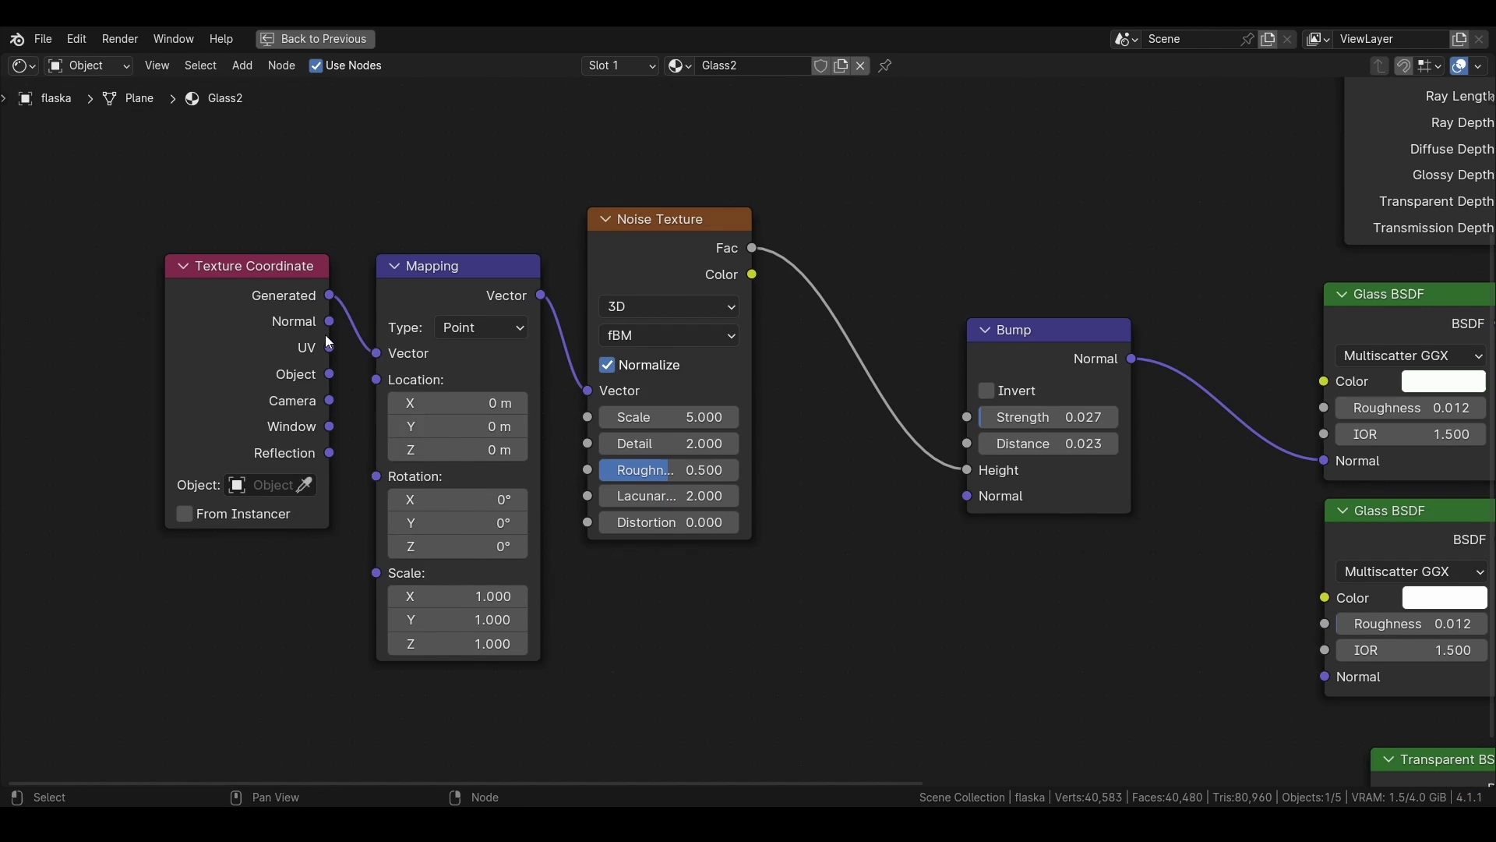
left_click_drag(329, 347, 378, 353)
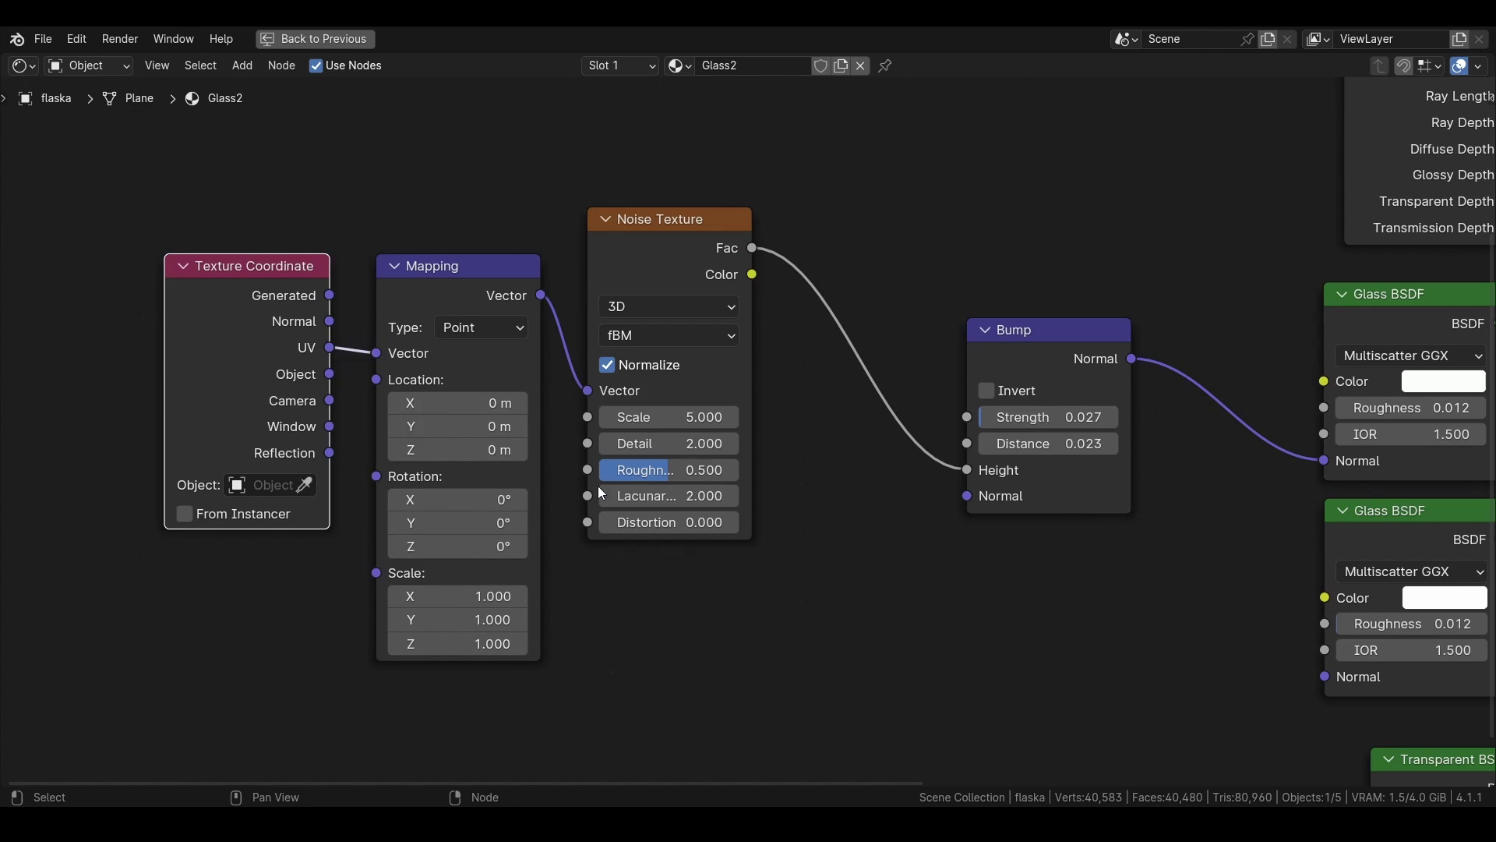
middle_click_drag(718, 391, 530, 422)
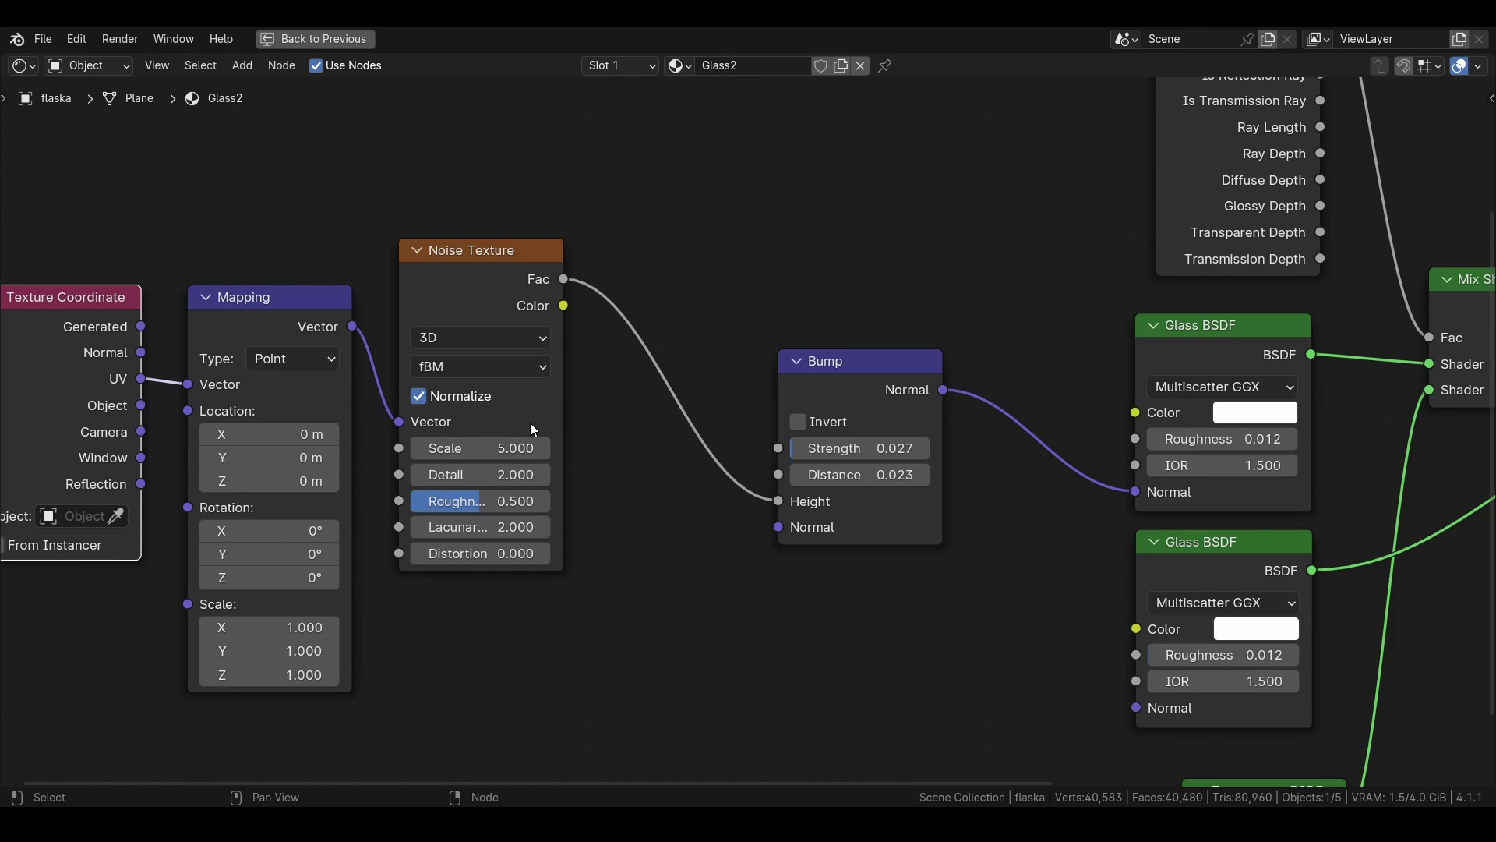
left_click(488, 451)
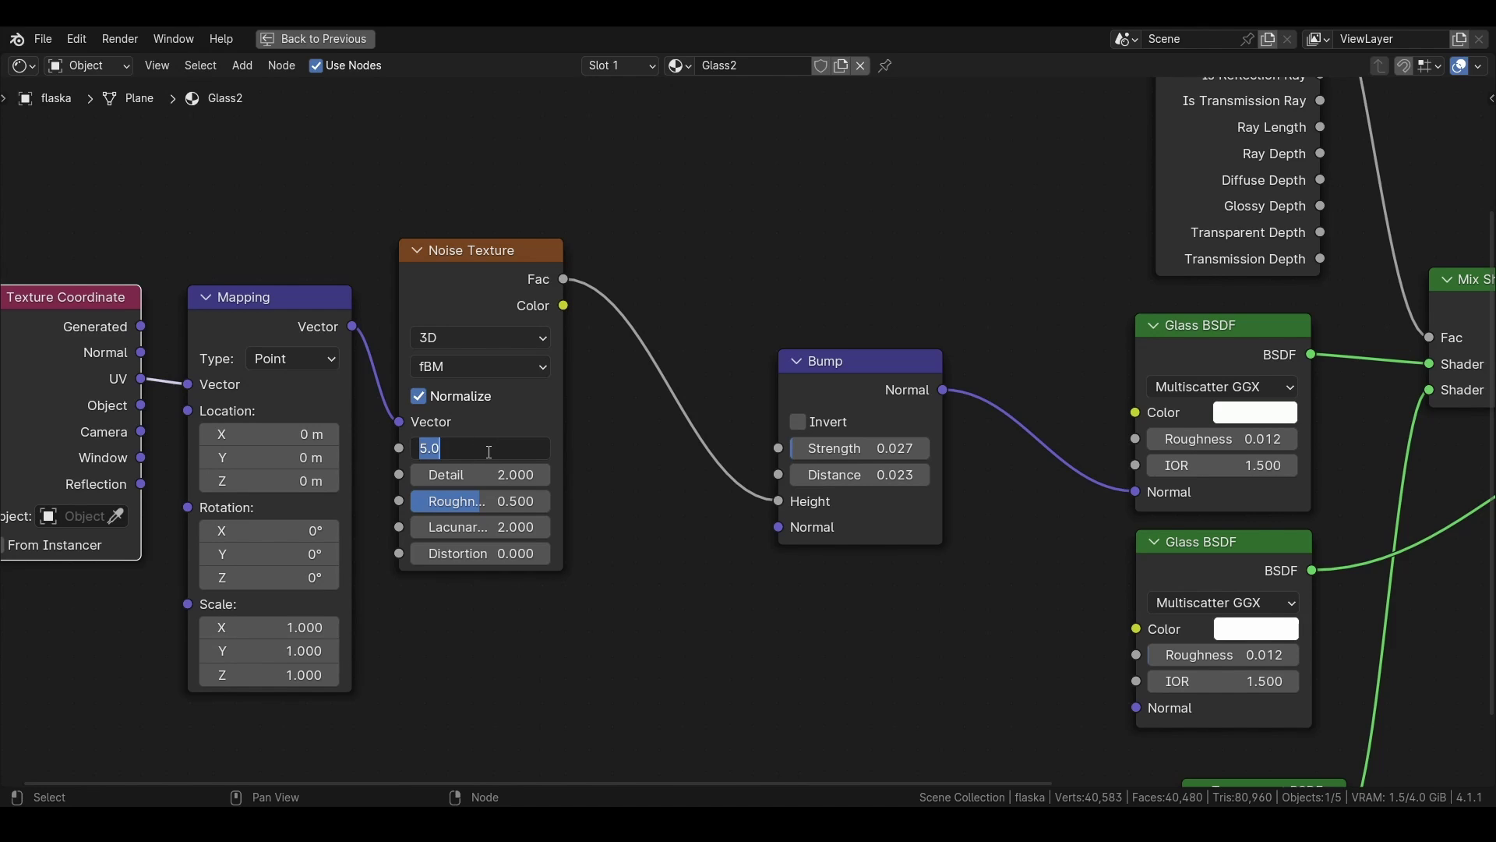
type("600")
key("Return")
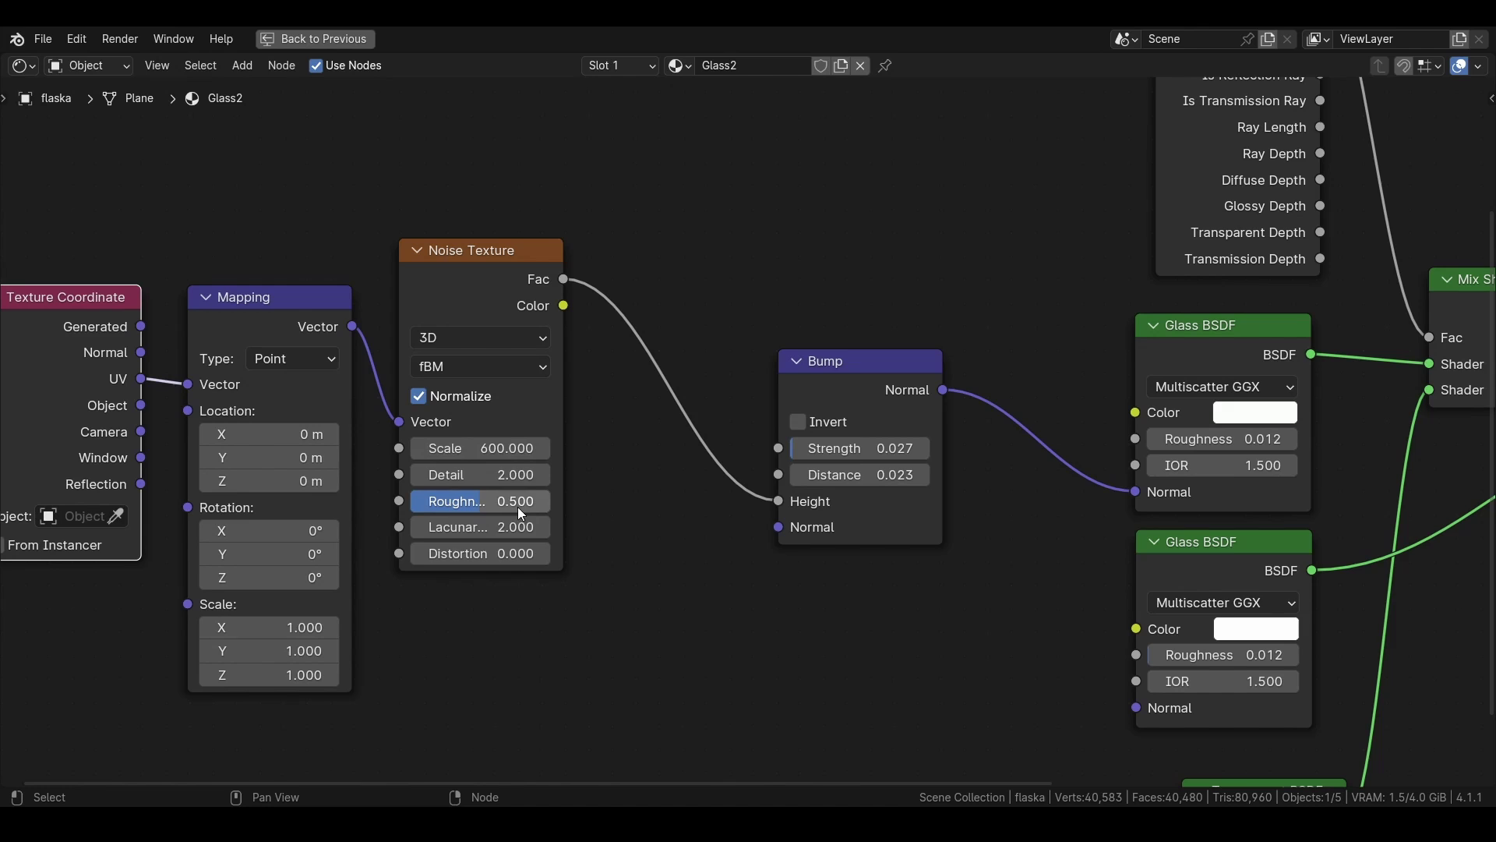
left_click(491, 475)
type("0")
key("Return")
left_click(480, 502)
type("0")
key("Return")
Reposition the Bump node and place the second Glass BSDF just below the first
middle_click_drag(610, 568, 619, 530)
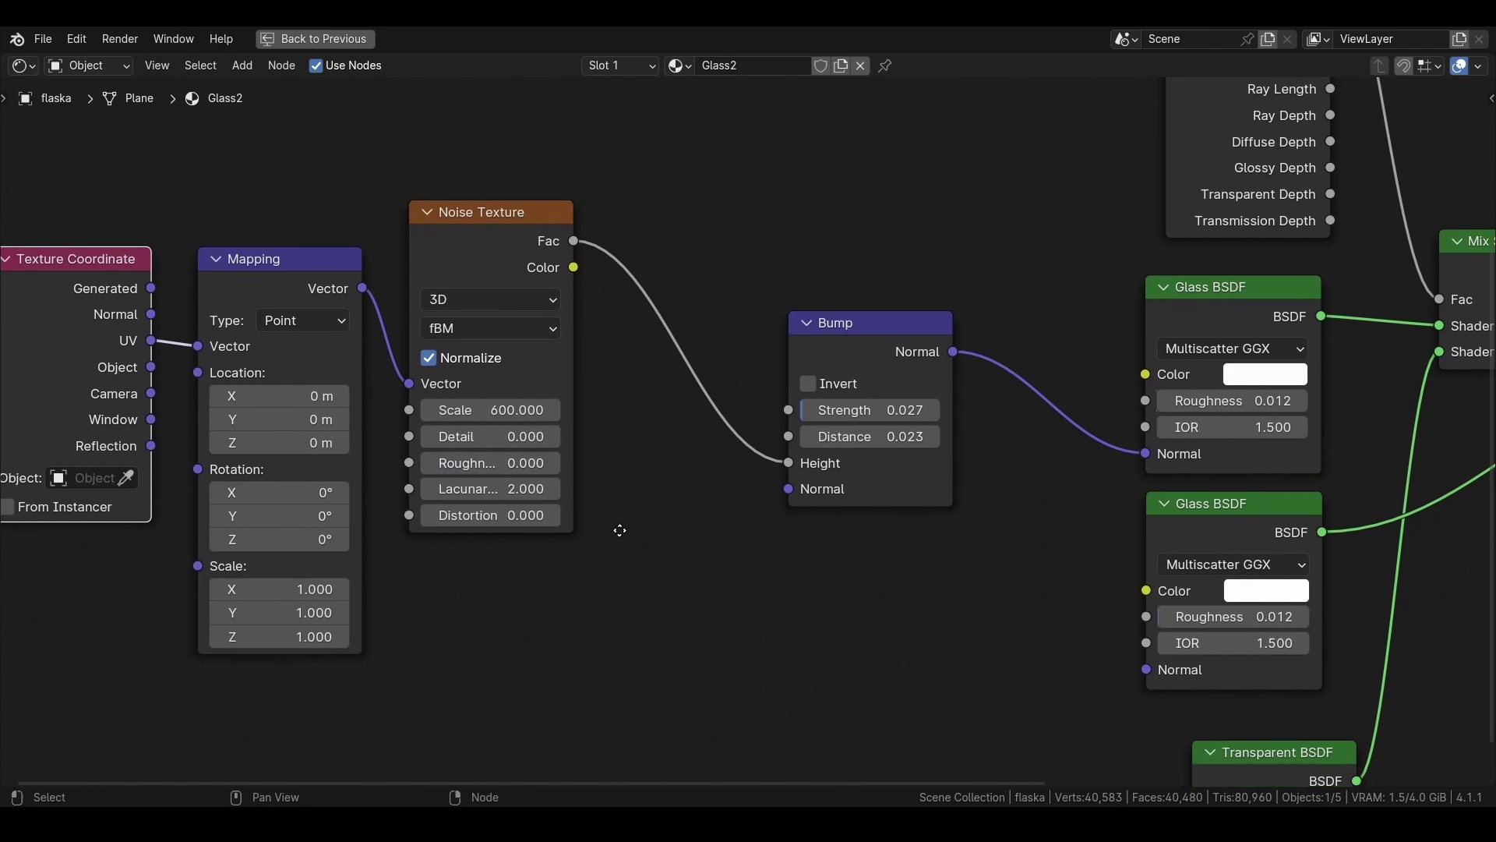
scroll(619, 529, "down", 3)
middle_click_drag(731, 454, 682, 380)
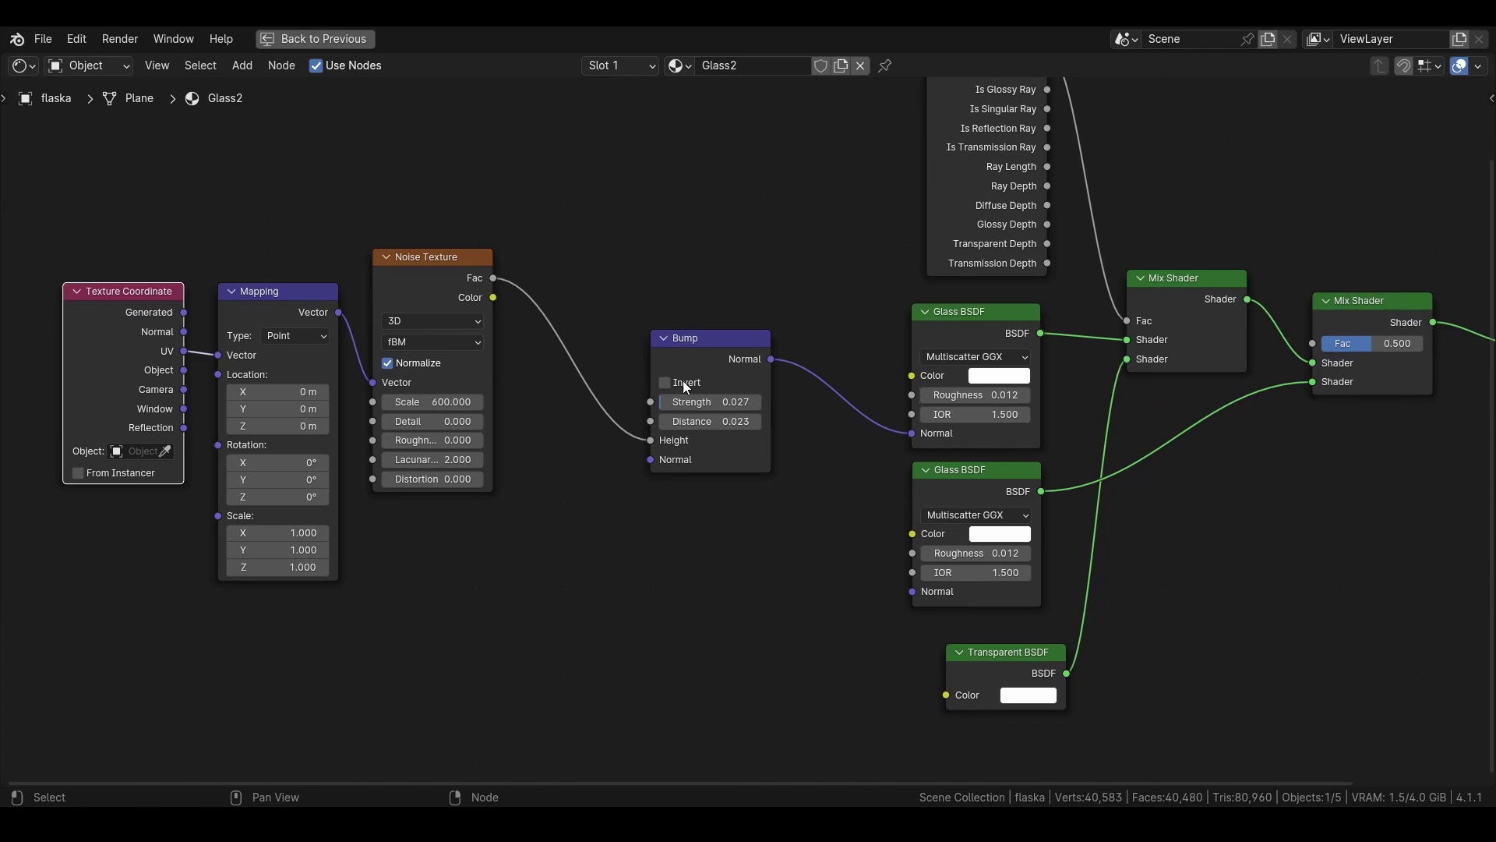
key("g")
left_click(665, 312)
middle_click_drag(840, 441, 648, 441)
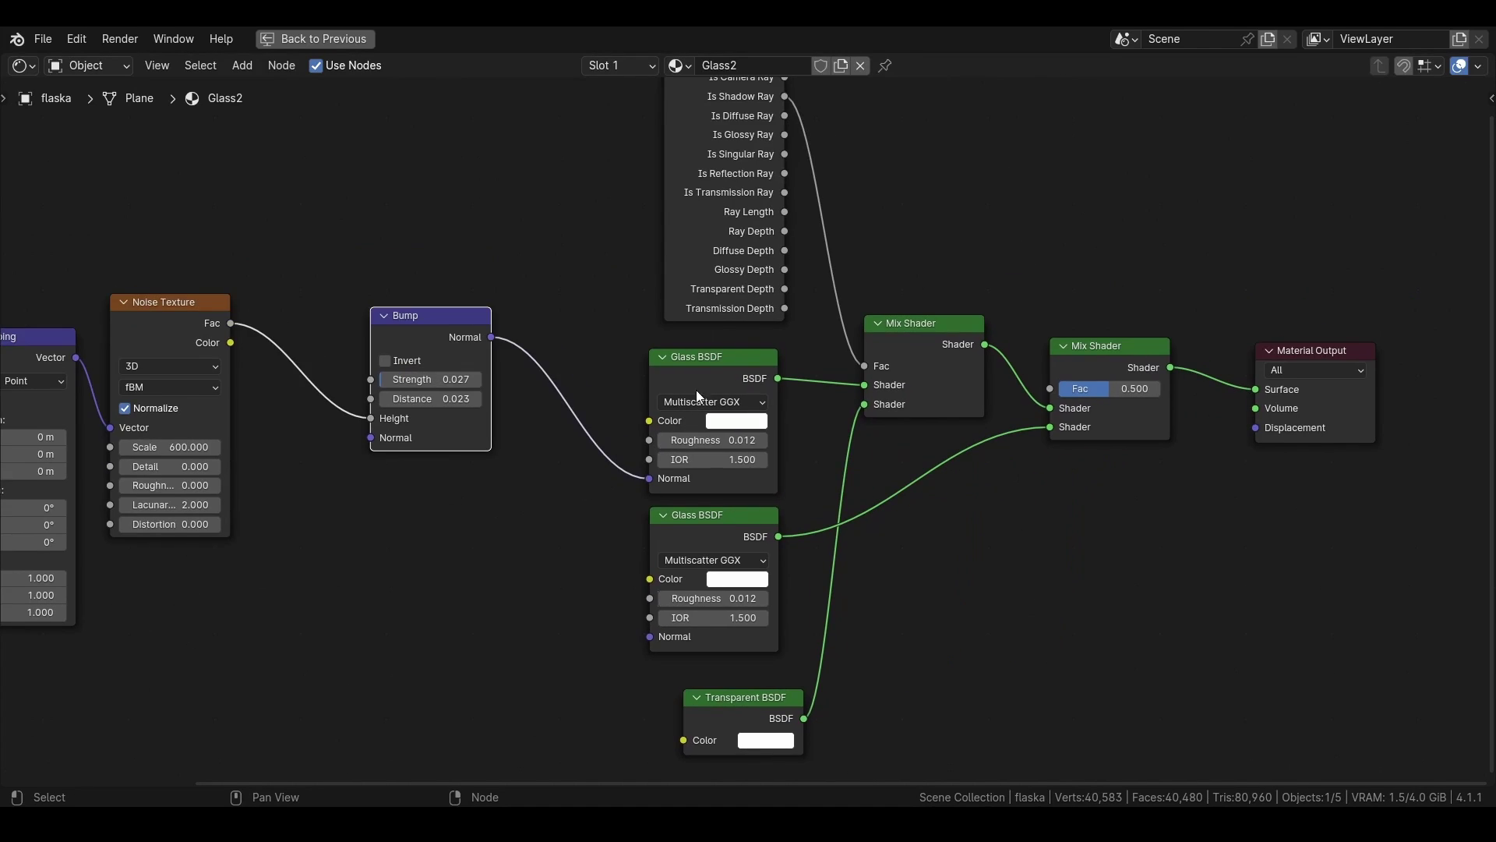
left_click_drag(728, 362, 728, 358)
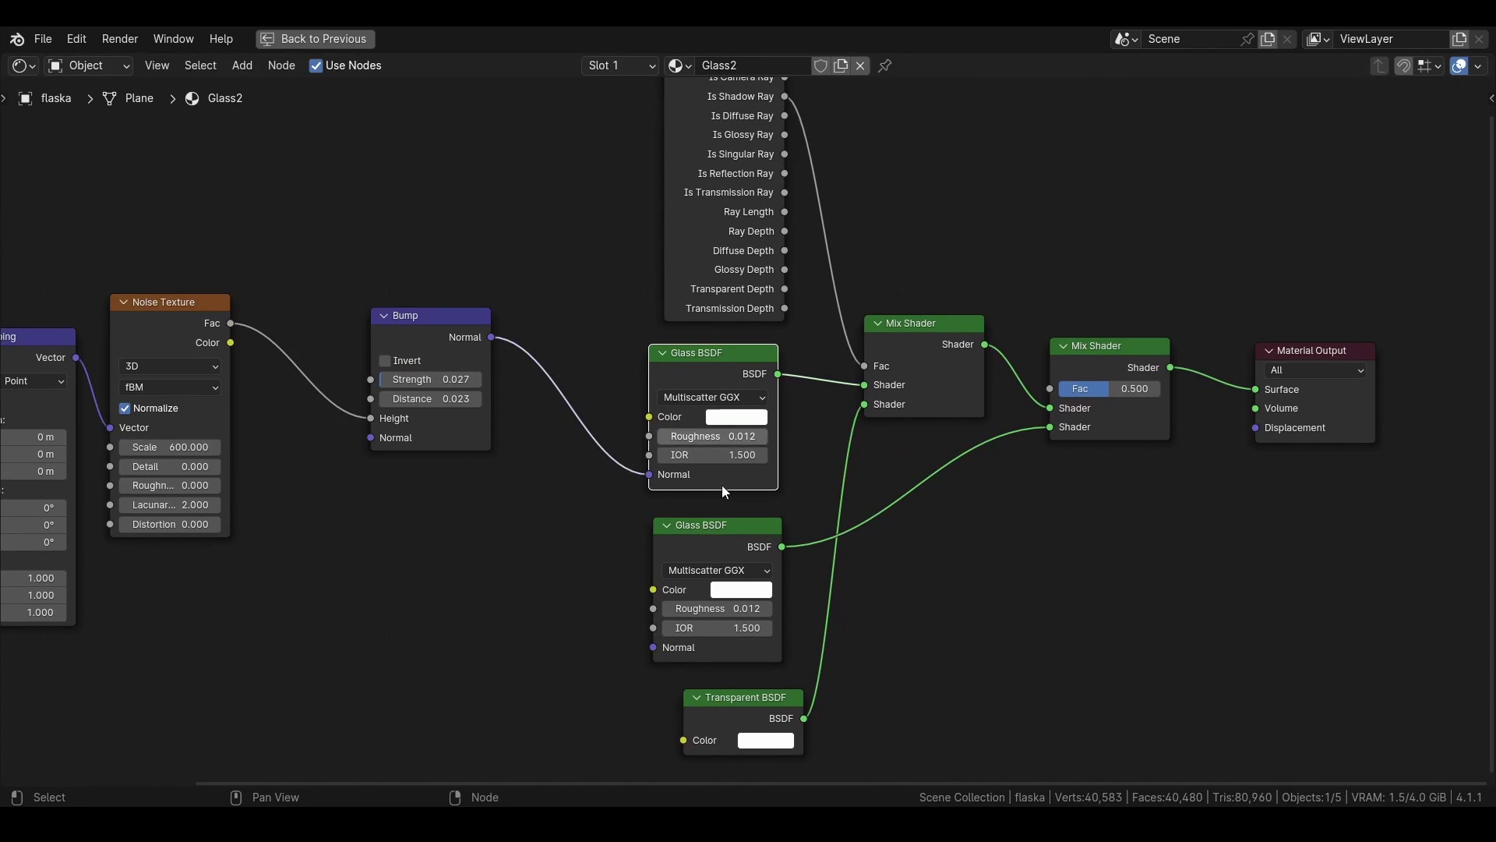
left_click_drag(718, 510, 723, 512)
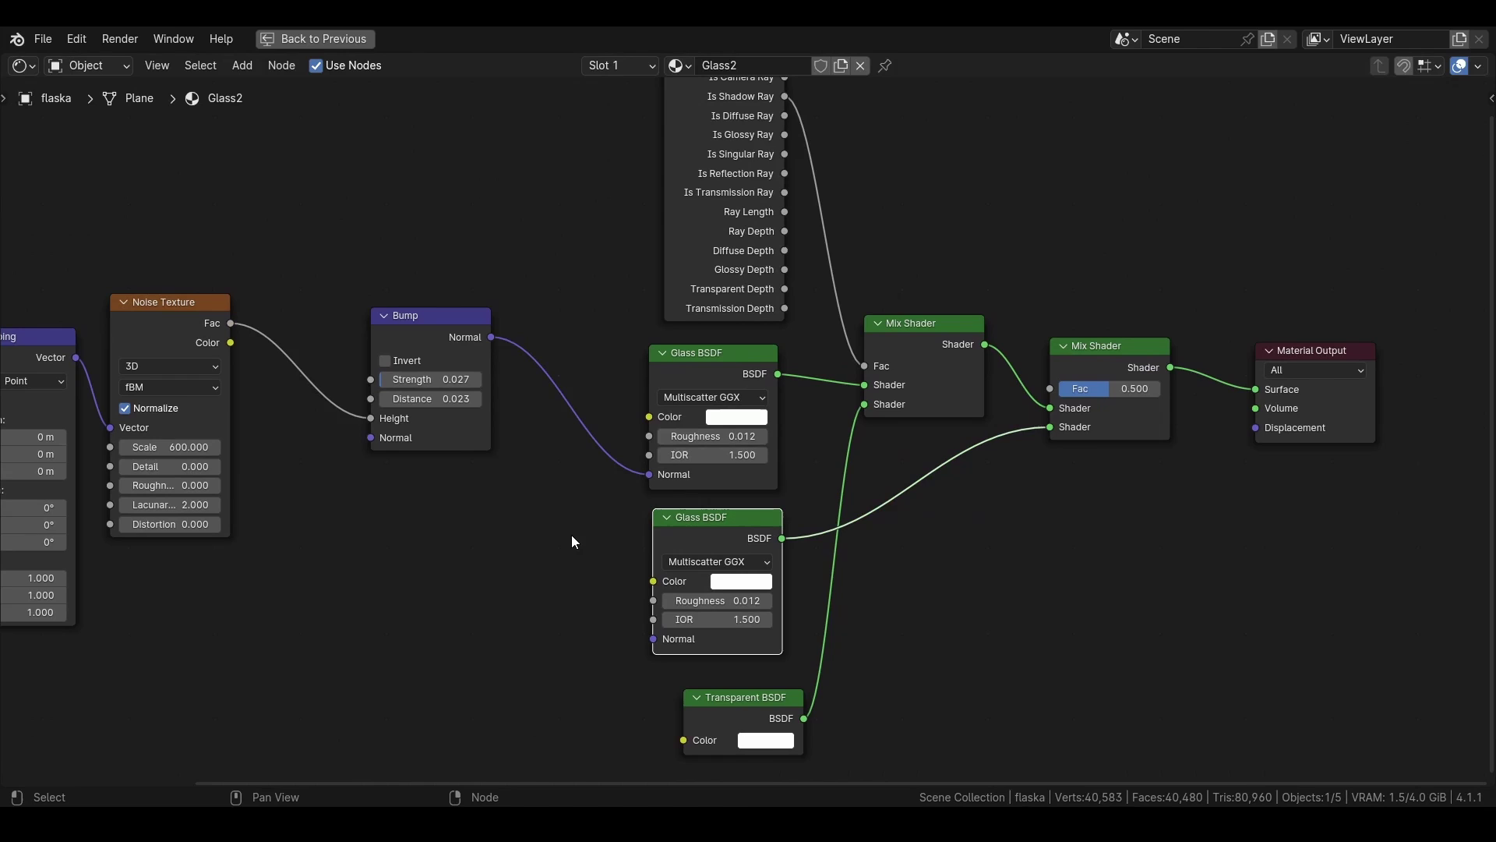
Box-select Texture Coordinate, Mapping, Noise Texture and Bump
middle_click_drag(572, 534, 706, 517)
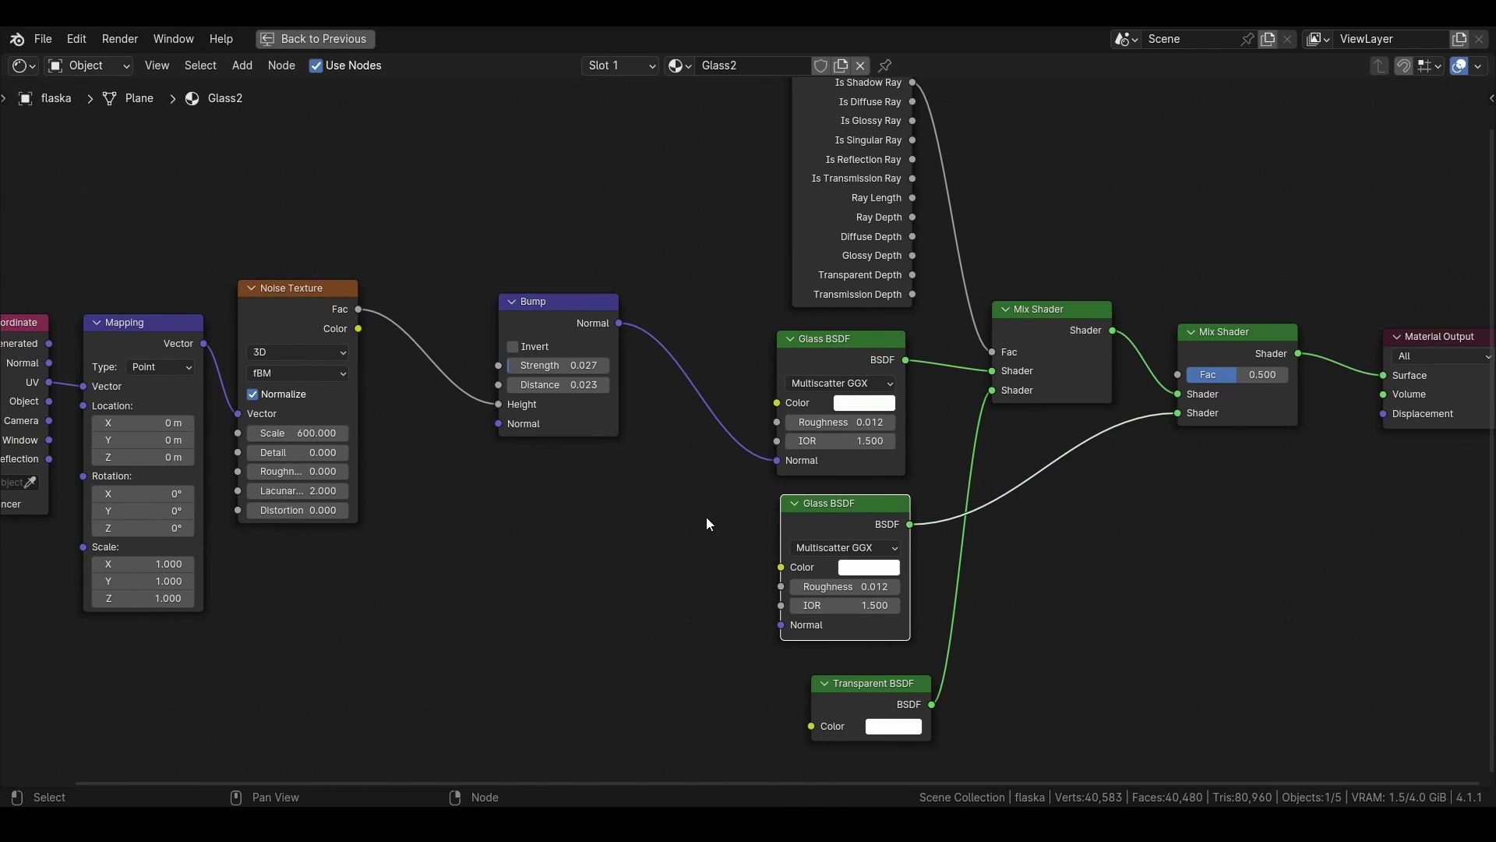
middle_click_drag(826, 530, 936, 449)
key("b")
left_click_drag(65, 212, 662, 401)
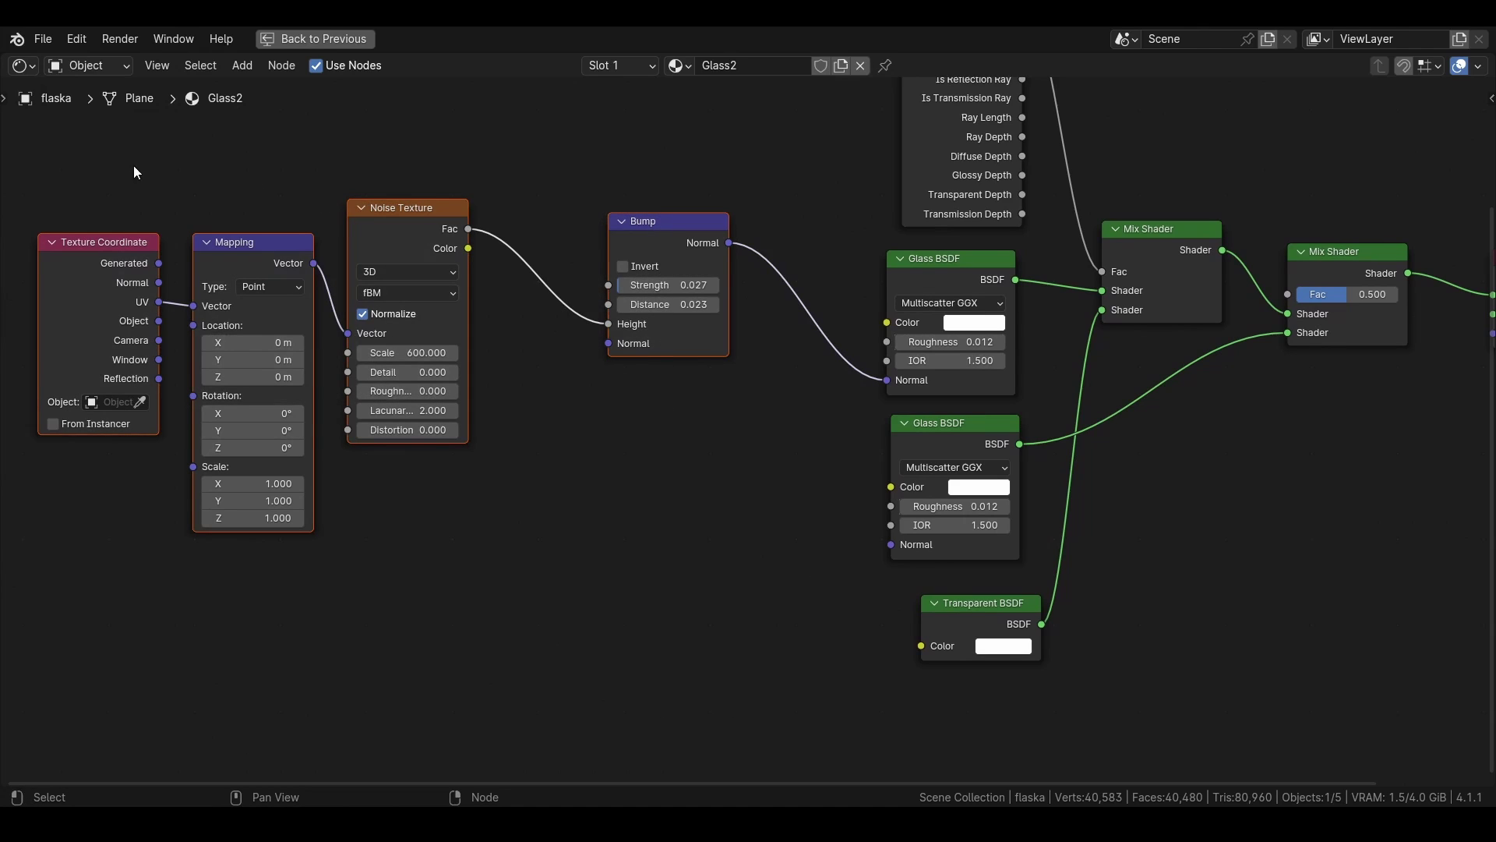
key("shift")
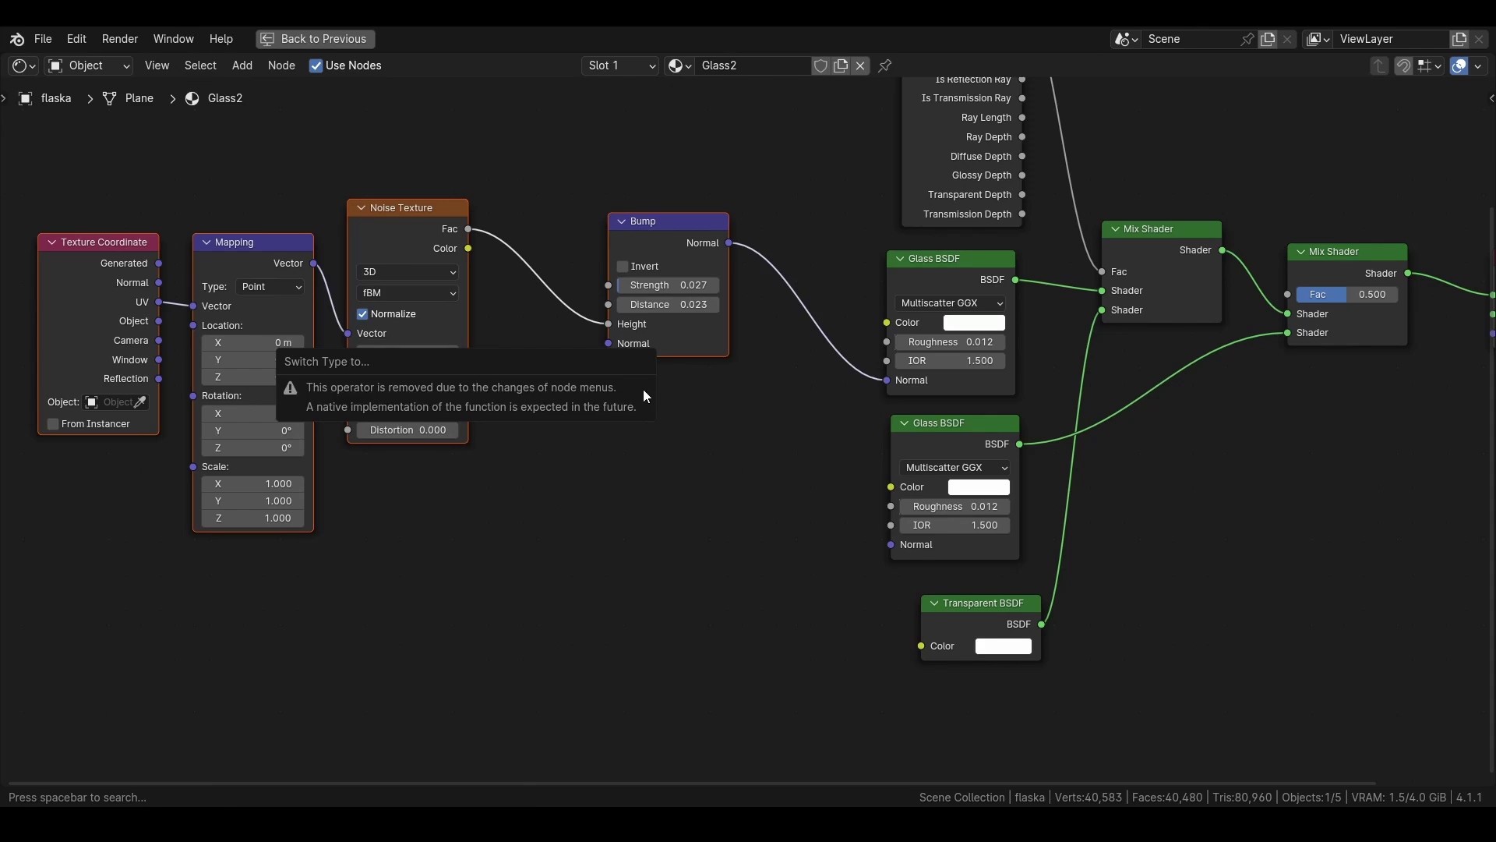
Duplicate the noise-bump chain below and connect its Bump to the lower Glass BSDF's Normal
key("g")
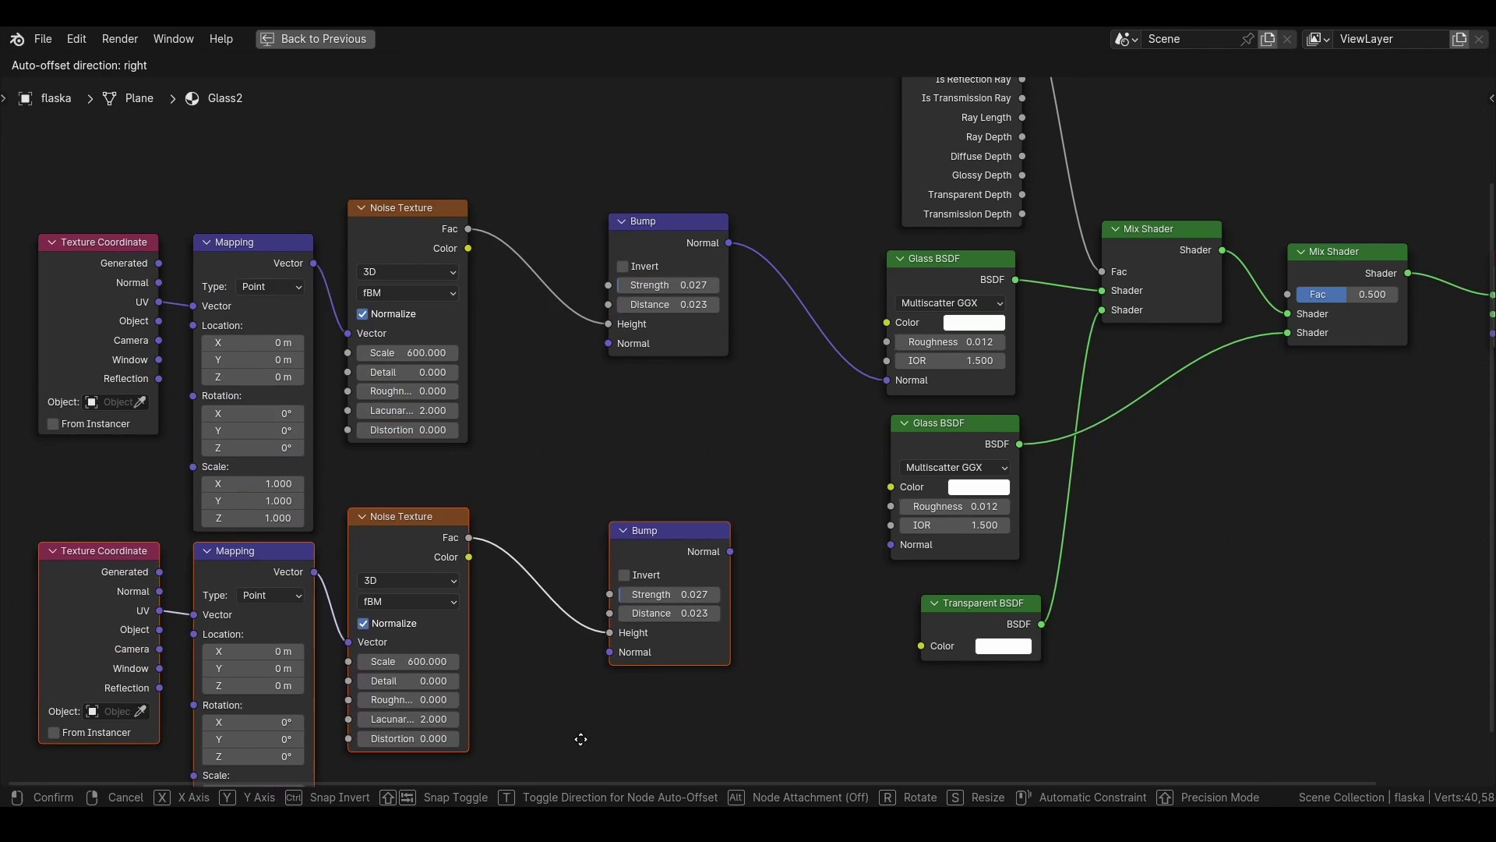
left_click(600, 723)
left_click_drag(728, 542, 892, 544)
middle_click_drag(565, 496, 621, 439)
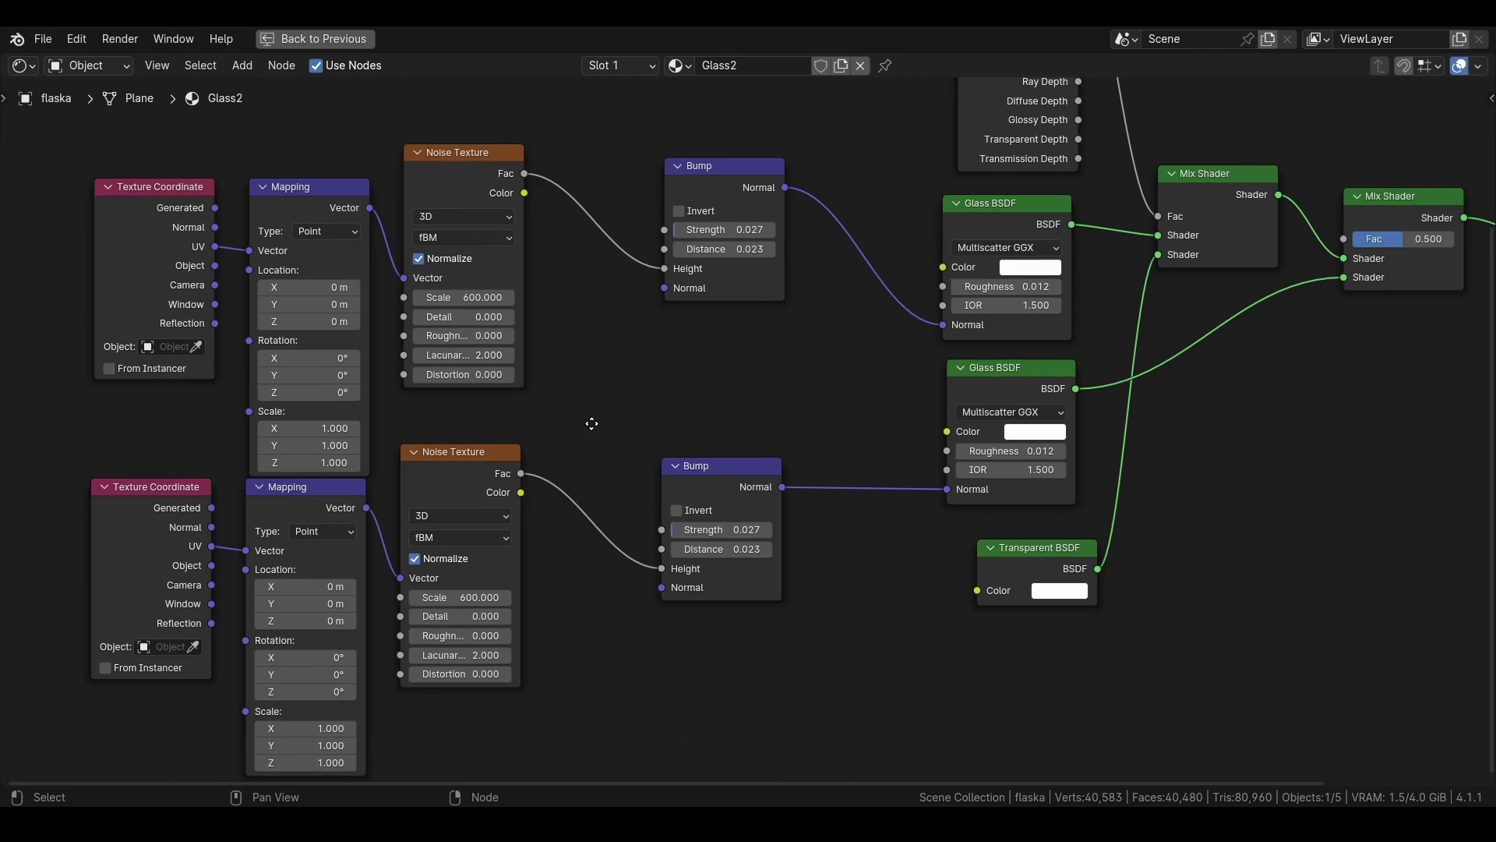
Set the copied Noise Texture to Scale 590 and Roughness 0.047
left_click(310, 495)
left_click(479, 452)
left_click_drag(479, 452, 481, 452)
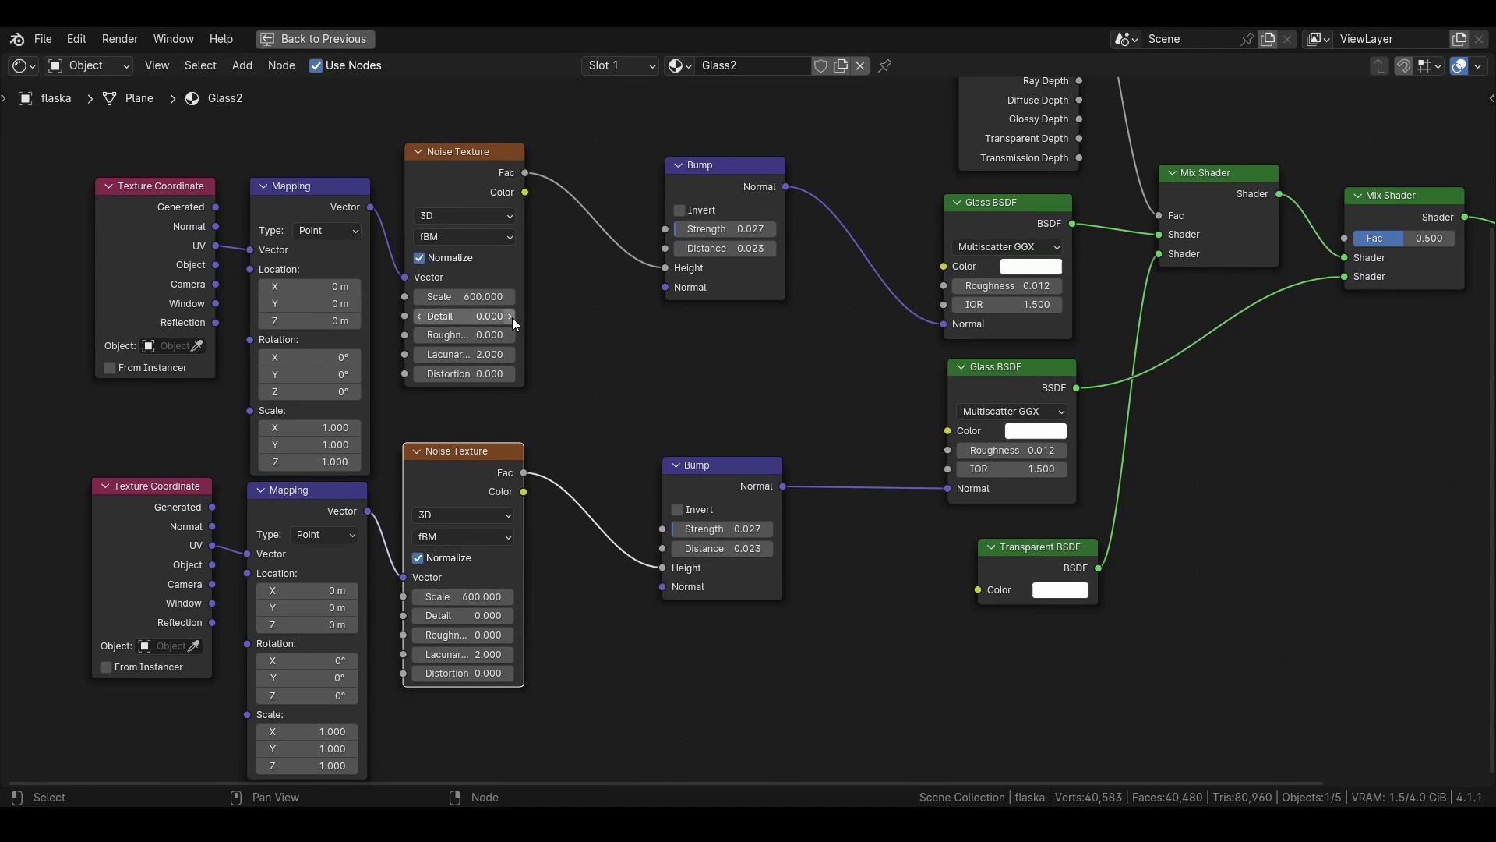
scroll(479, 599, "up", 3)
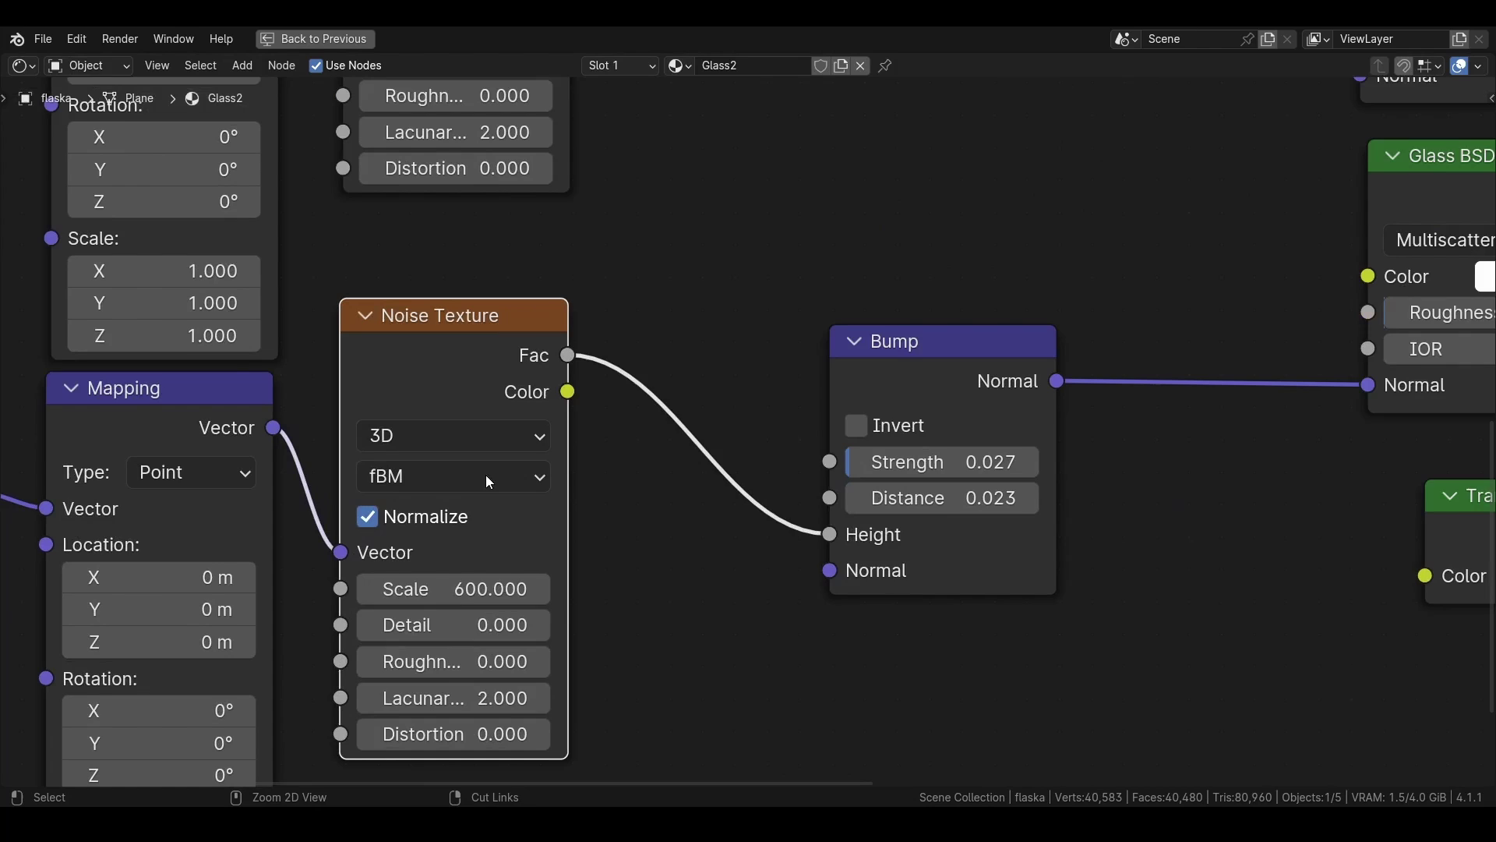
left_click(468, 601)
type("590")
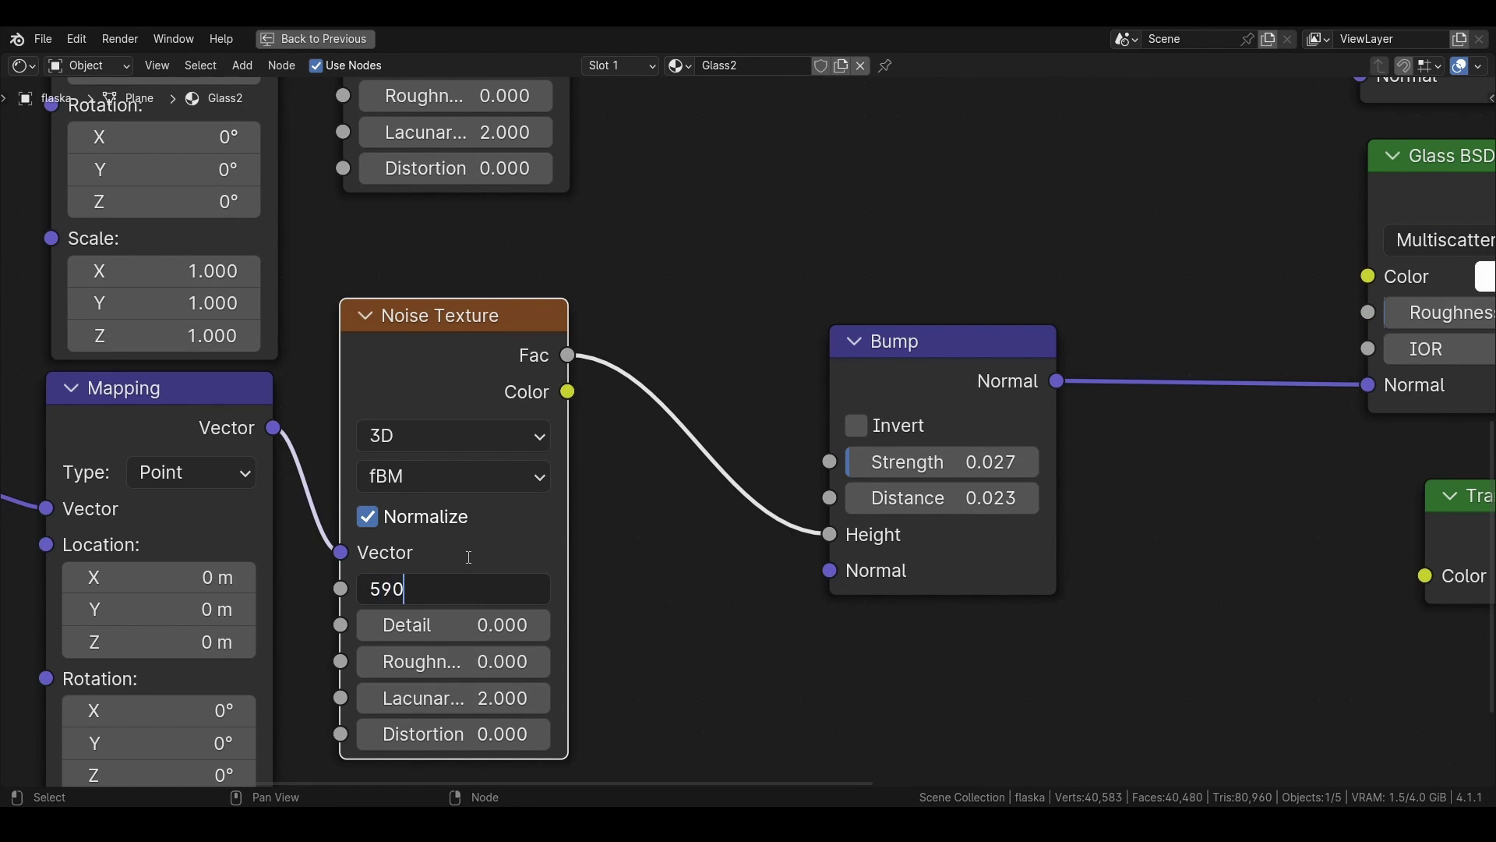
key("Return")
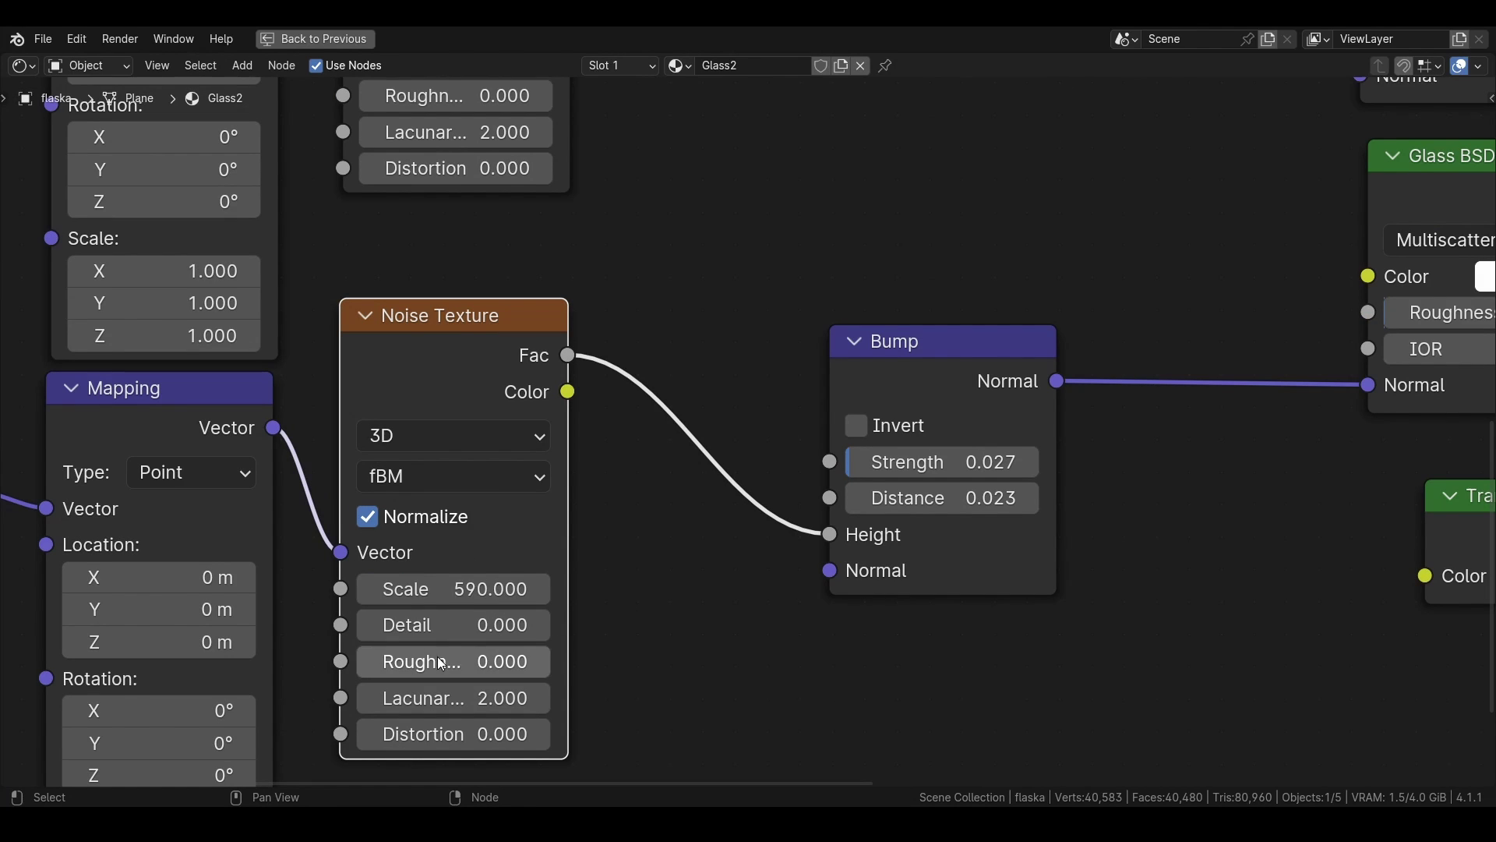
left_click_drag(440, 661, 367, 661)
scroll(712, 629, "down", 4)
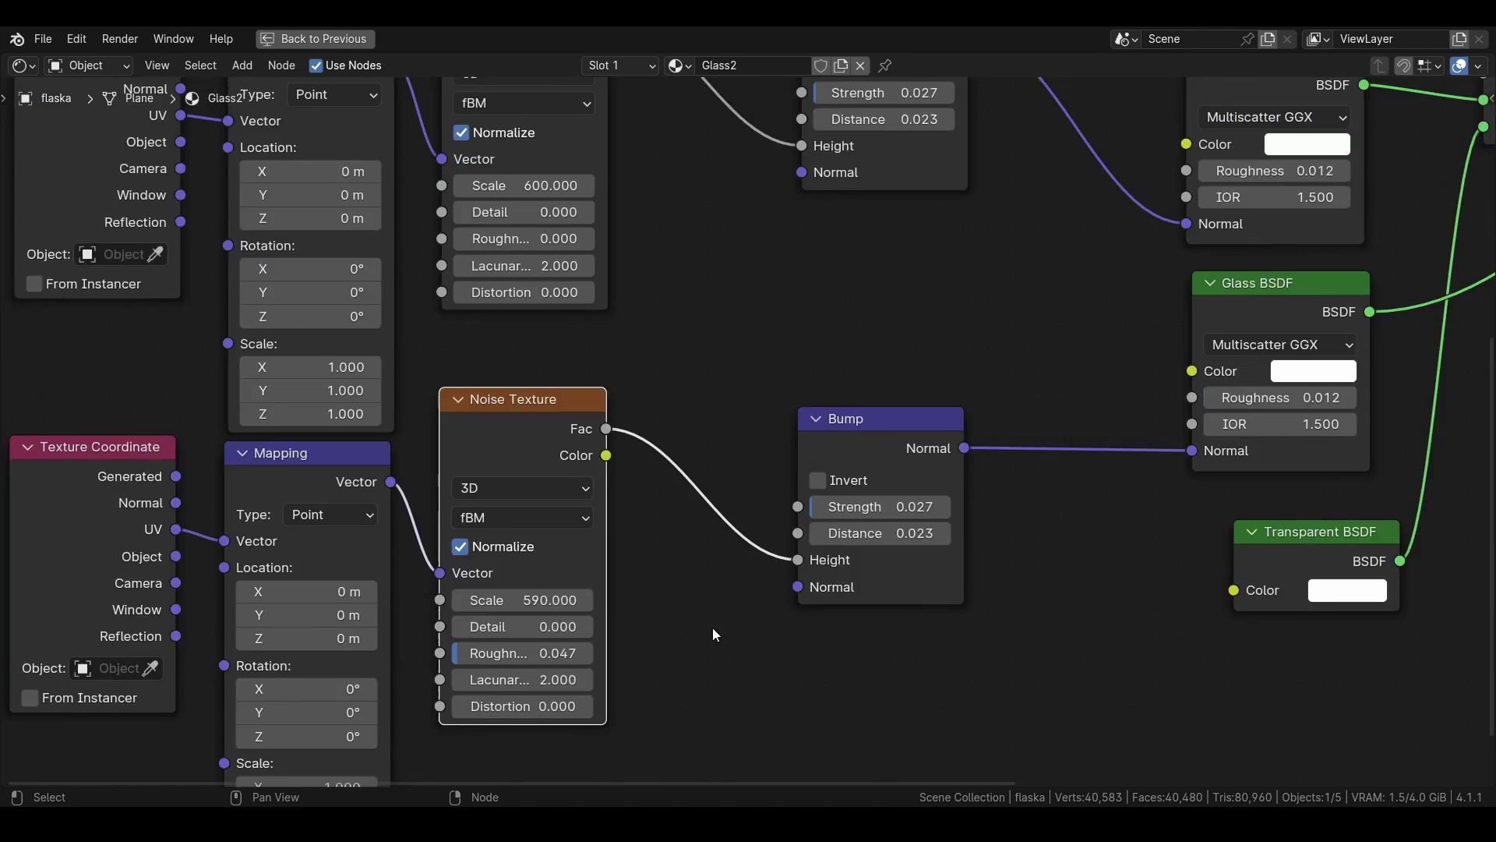
scroll(622, 647, "up", 1)
scroll(622, 650, "up", 3)
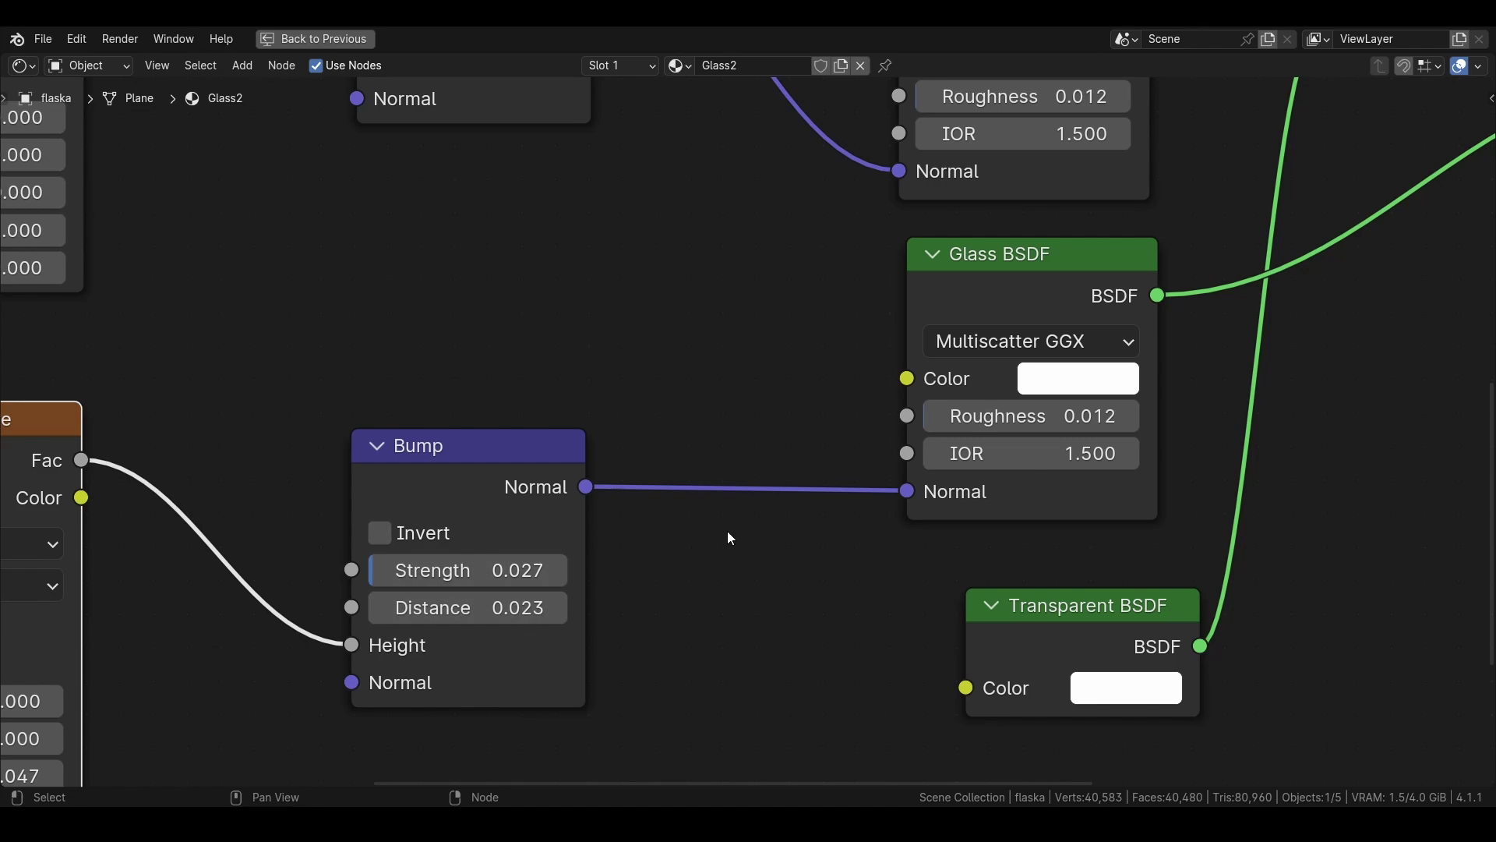
scroll(730, 538, "down", 2)
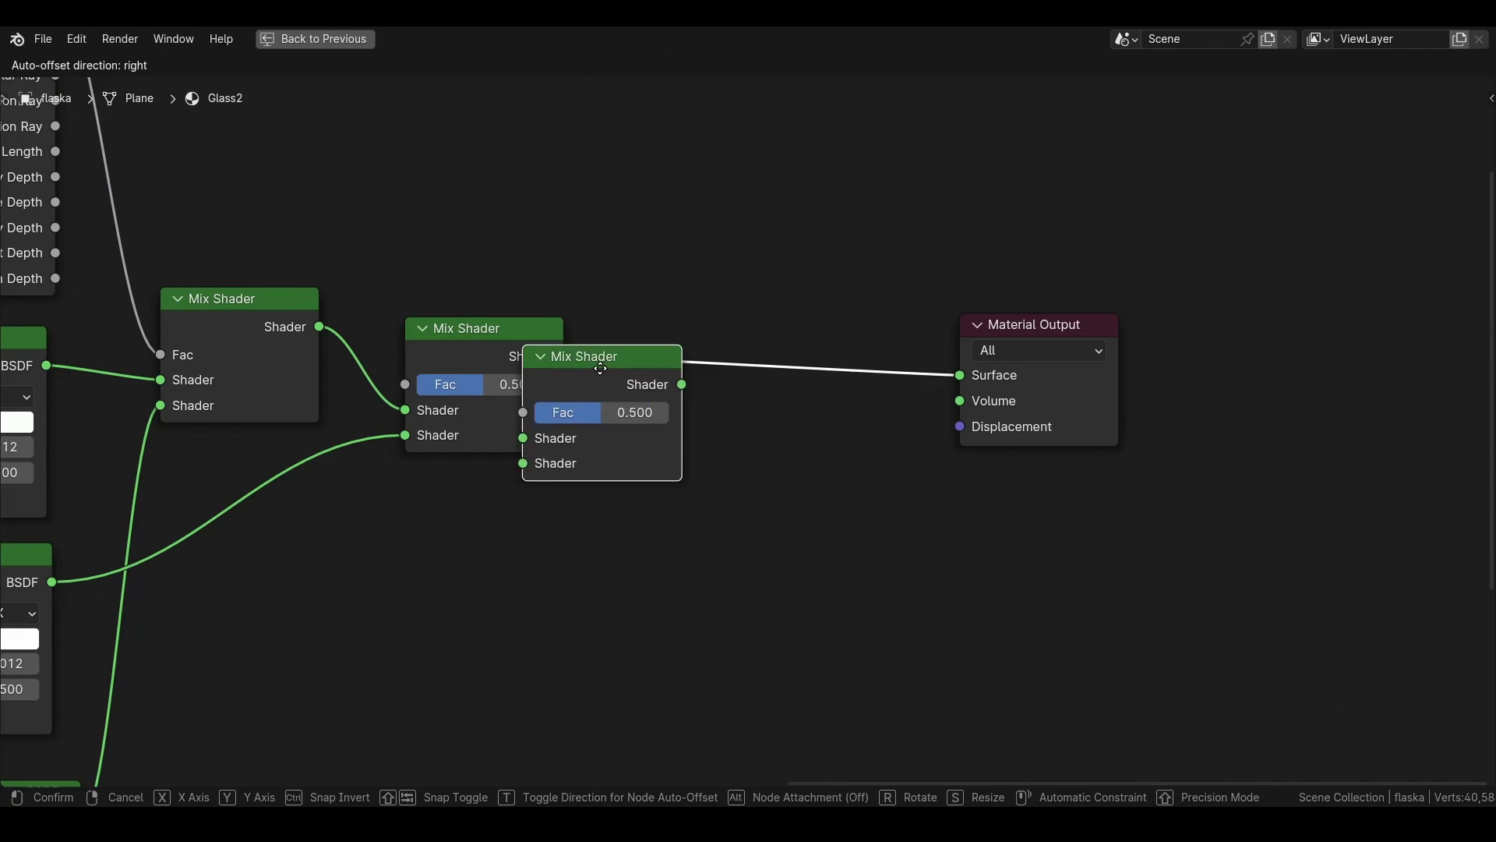
Place a third Mix Shader before Material Output and link the Transparent BSDF into its lower input
left_click(831, 337)
middle_click_drag(647, 494, 806, 468)
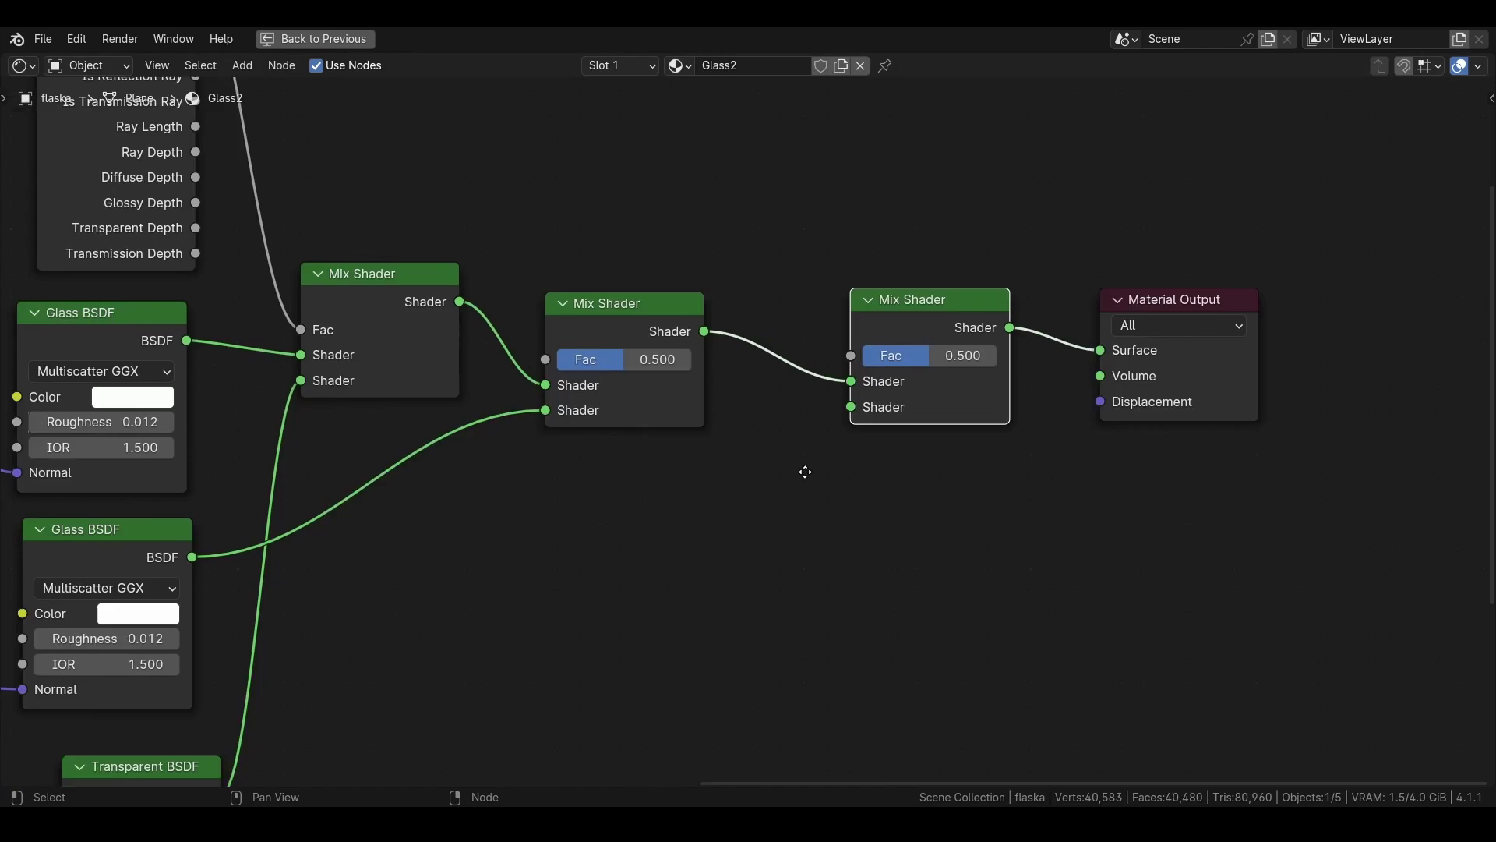
scroll(806, 468, "down", 1)
mouse_move(335, 675)
left_mouse_down()
mouse_move(328, 652)
mouse_move(564, 609)
mouse_move(852, 413)
mouse_move(335, 655)
mouse_move(452, 635)
left_mouse_up()
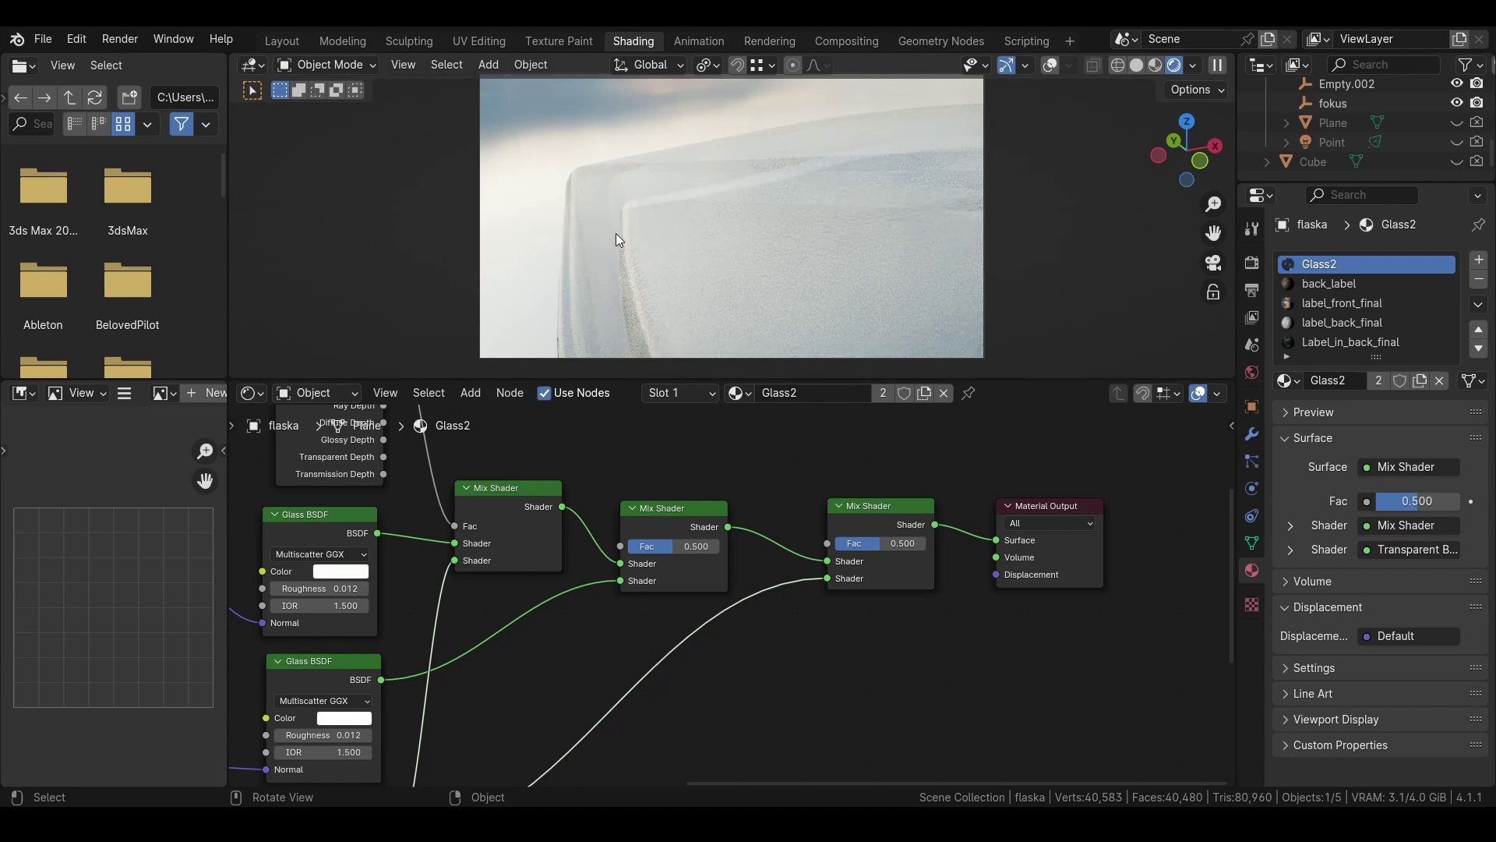
middle_click_drag(794, 586, 798, 466)
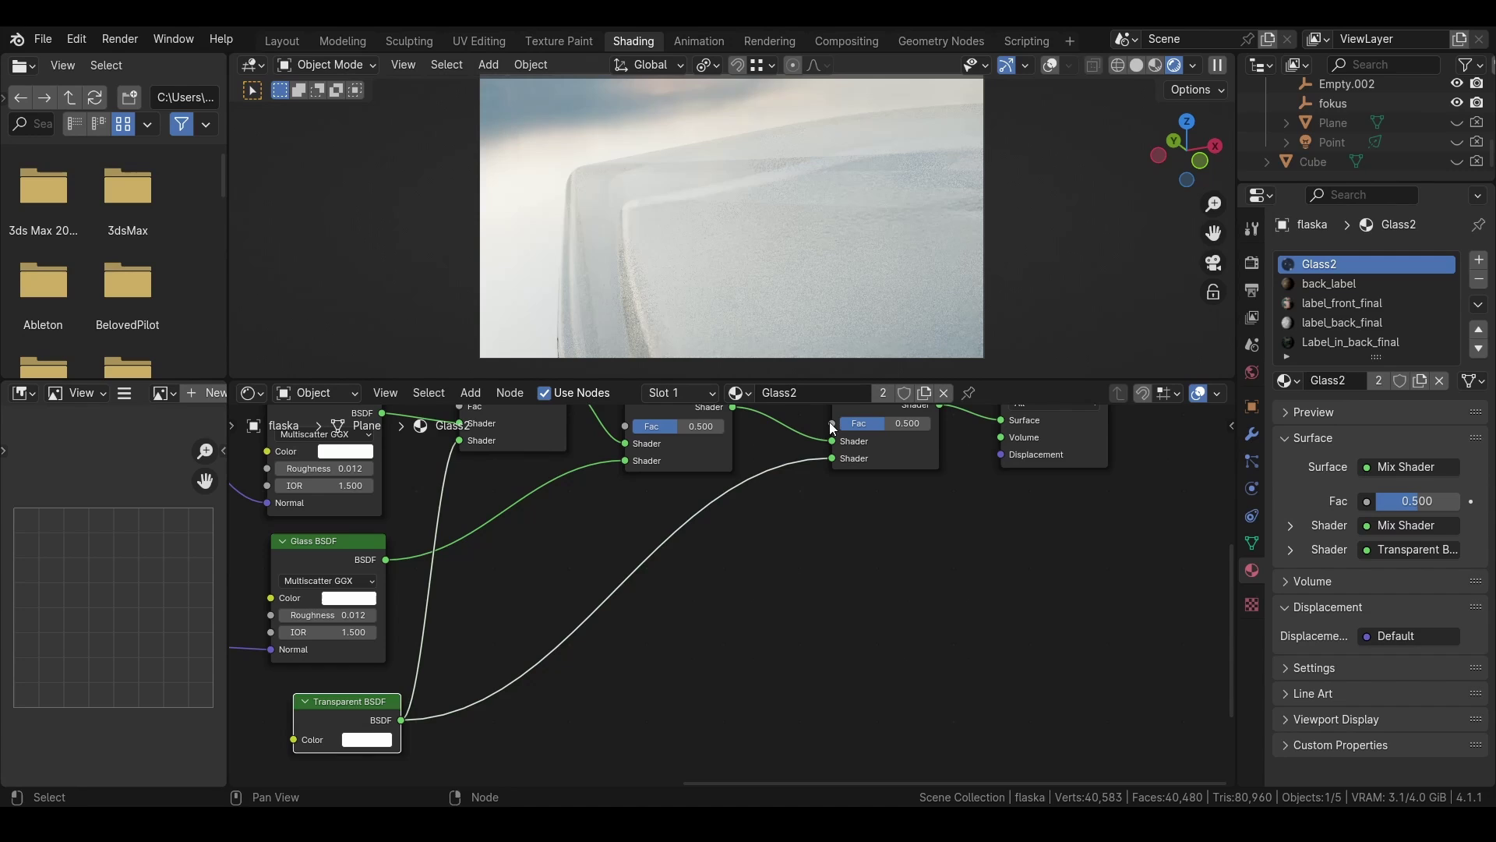
left_click_drag(831, 424, 790, 614)
Add a Brightness/Contrast node on the final Mix Shader's Fac, Bright -2.3, Contrast 2.8
type("brig")
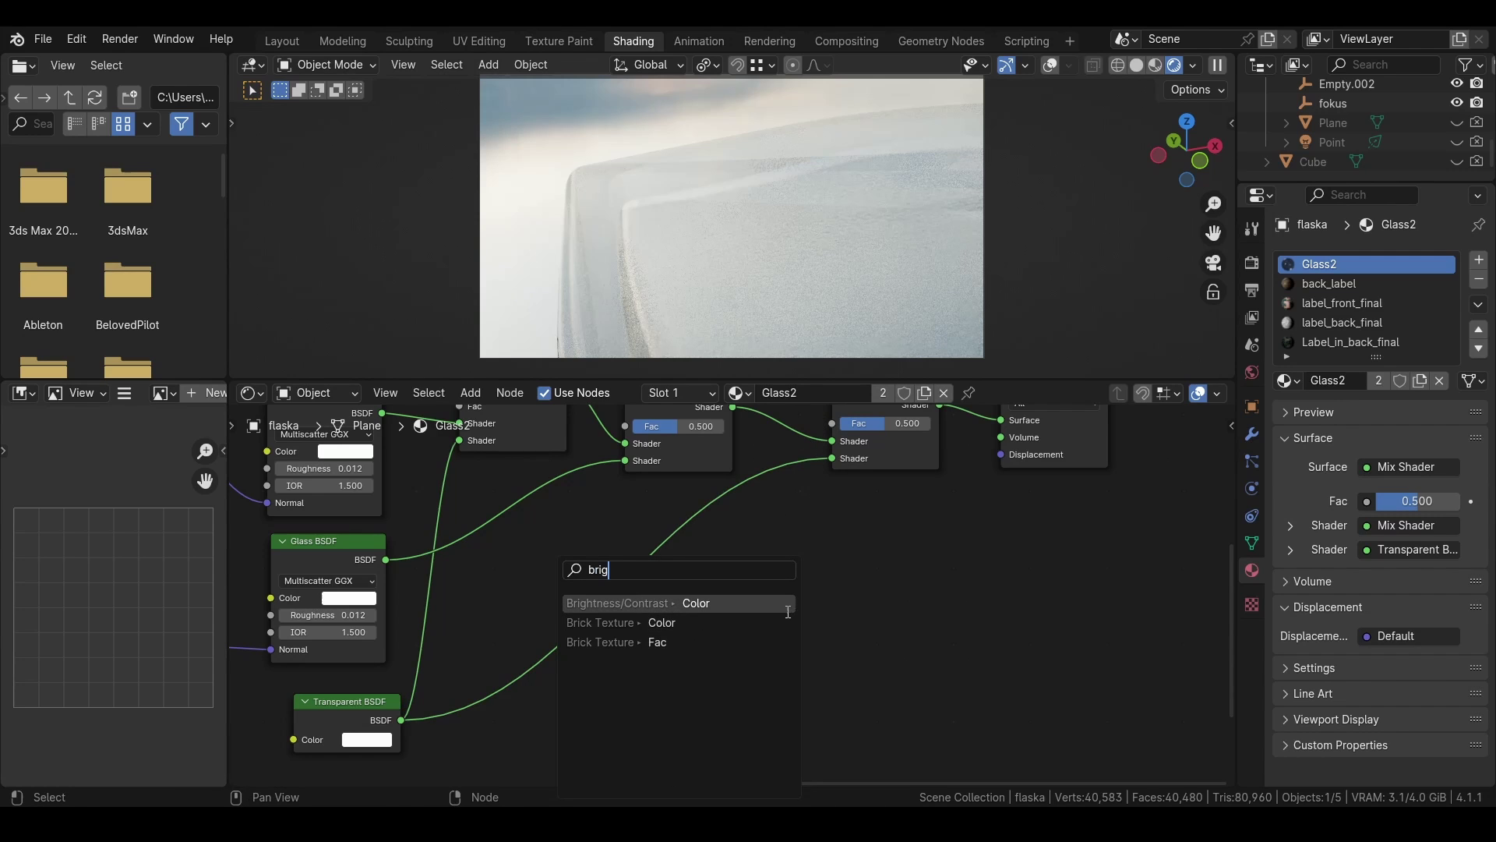
left_click(777, 603)
left_click(856, 594)
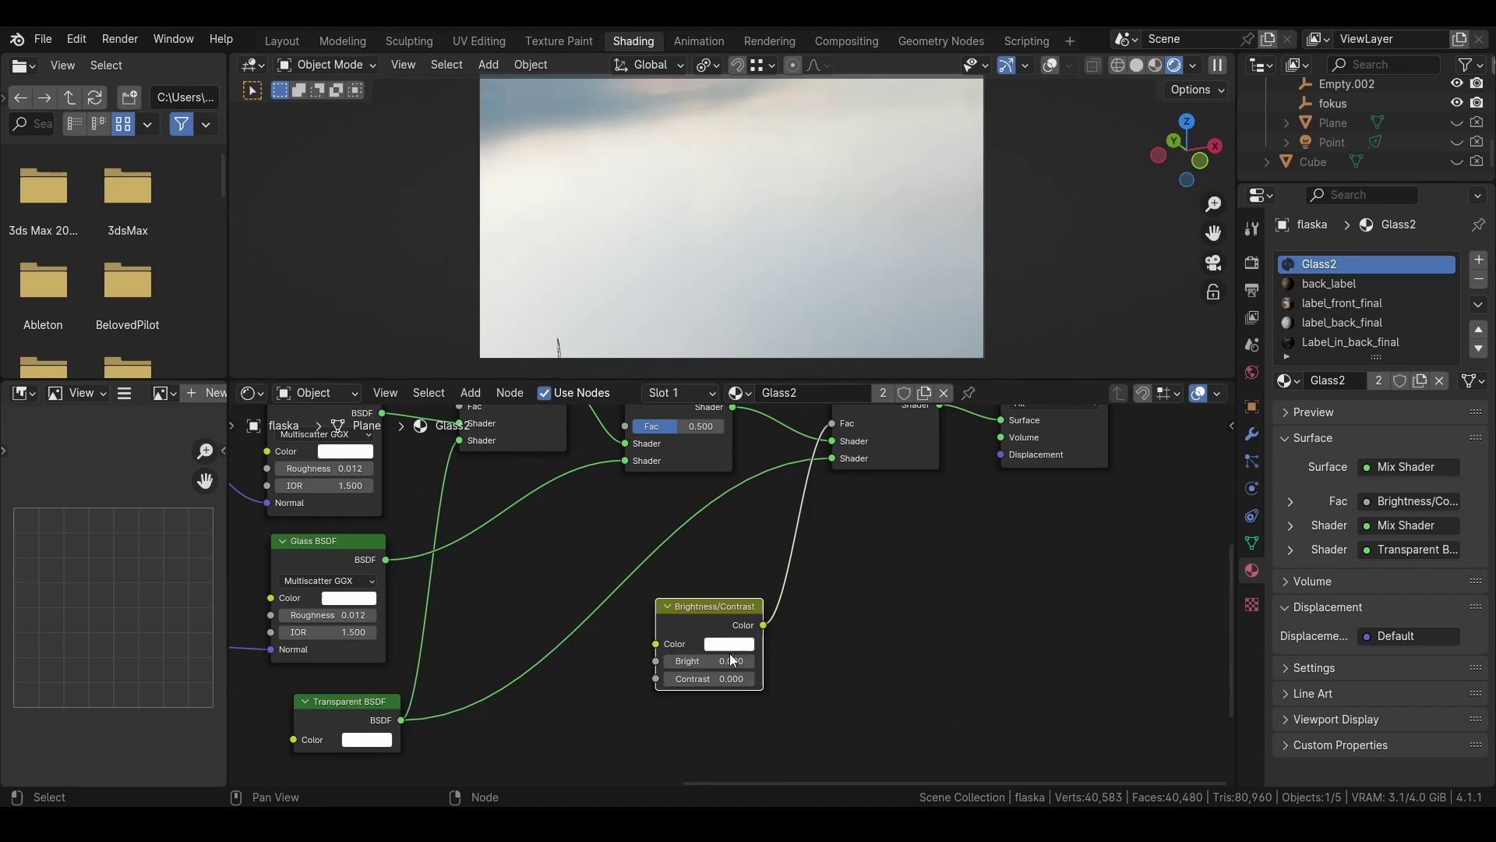
scroll(729, 653, "up", 3)
left_click_drag(709, 672, 809, 706)
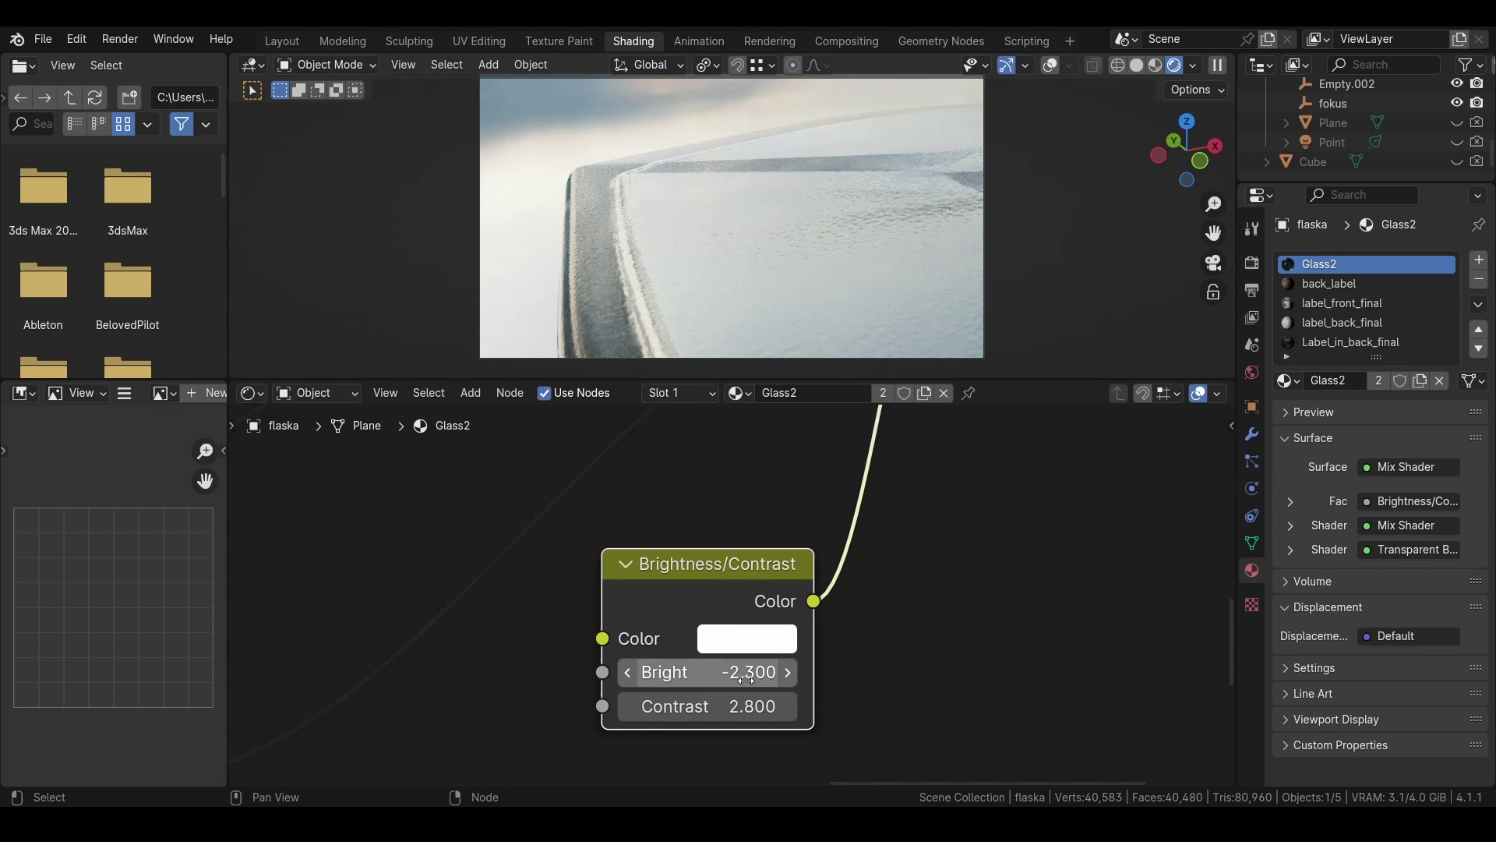
left_click(726, 544)
left_click_drag(725, 584, 743, 499)
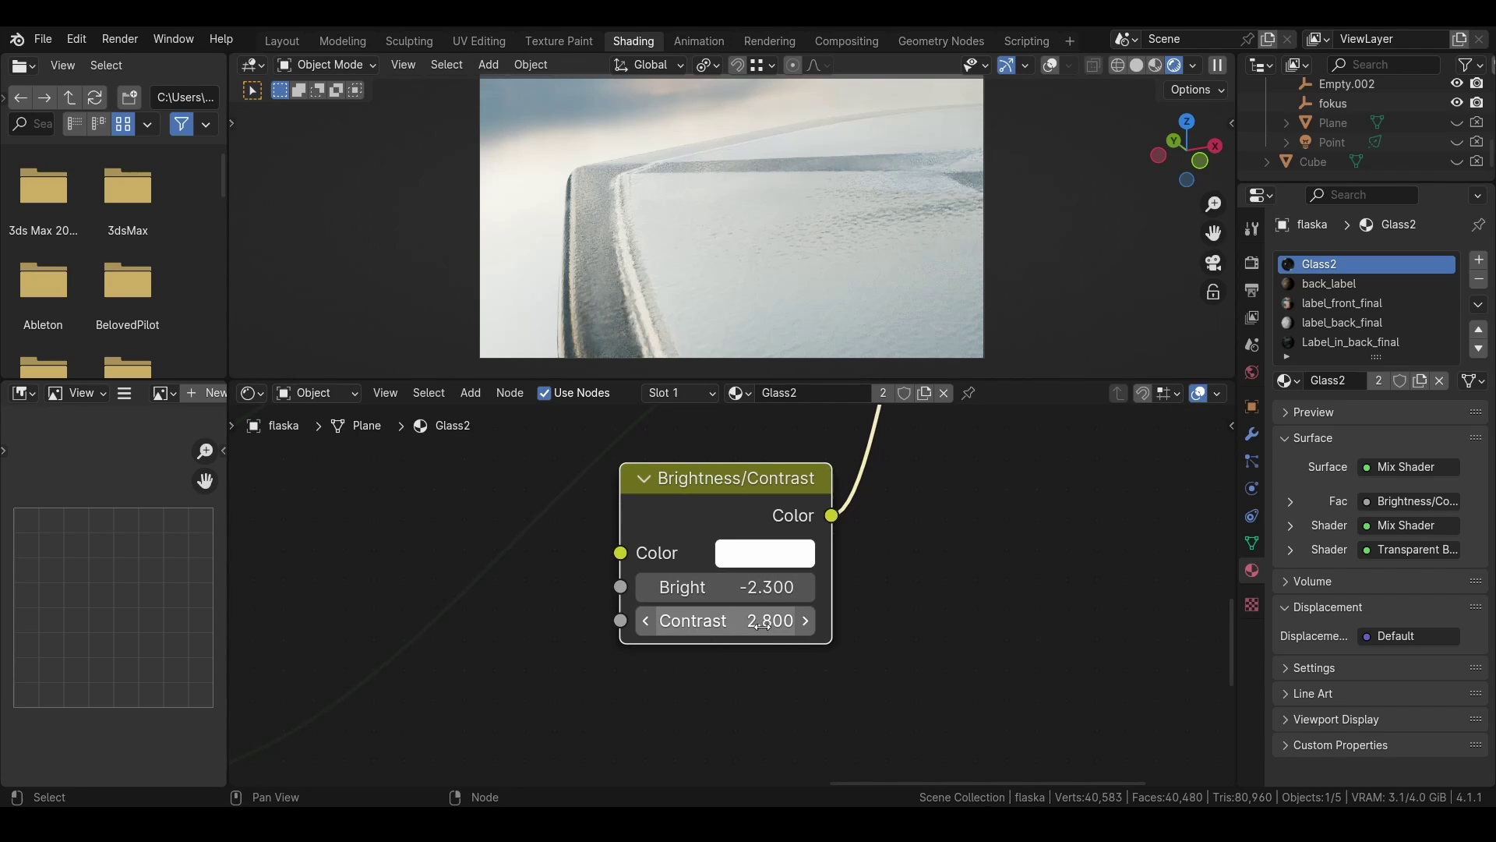
left_click_drag(686, 495, 712, 494)
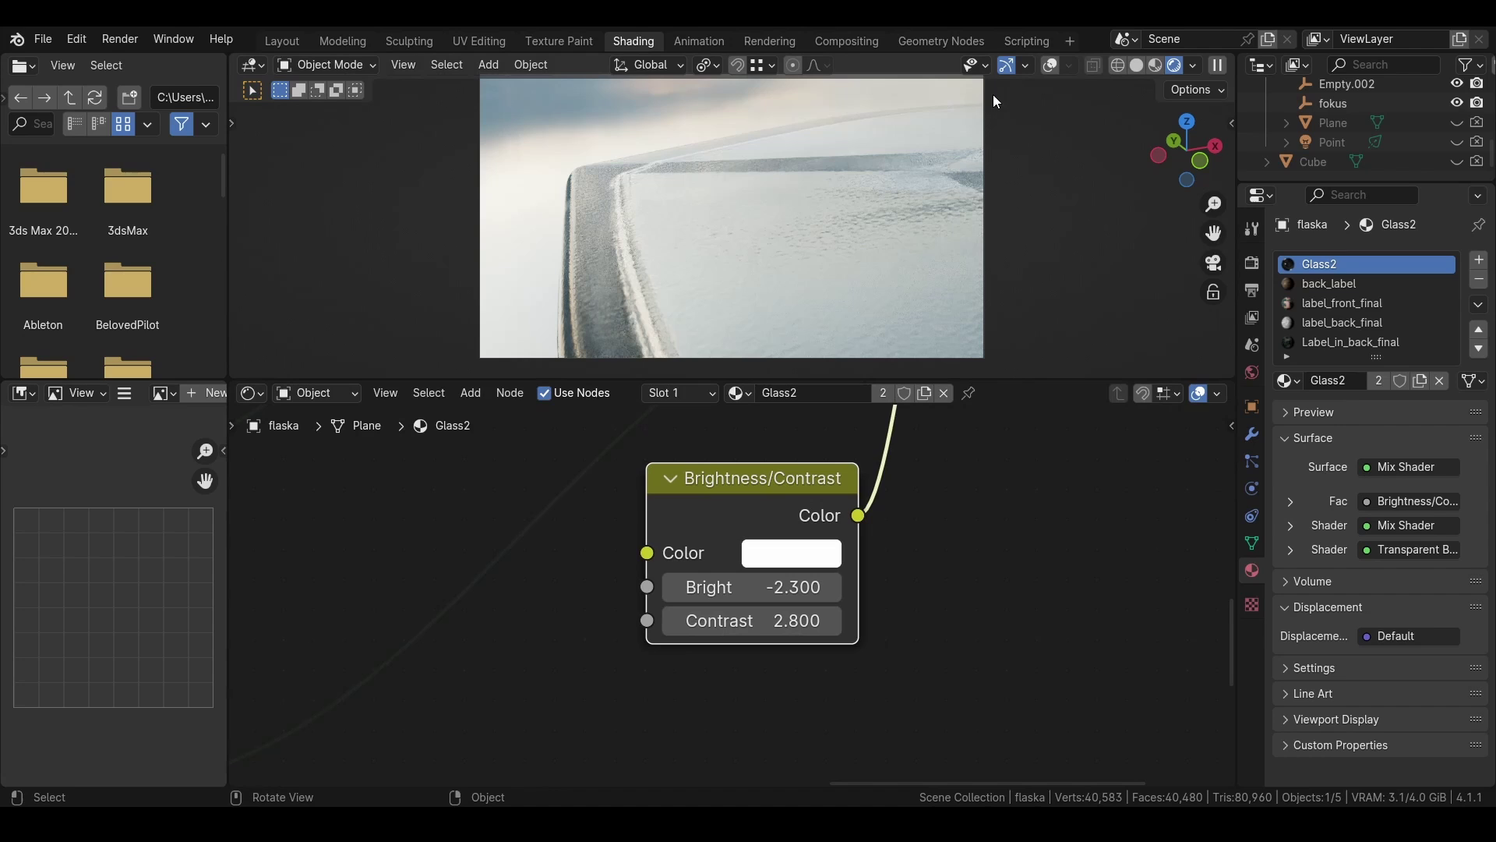
Move the Transparent BSDF node to a new spot in the node graph
scroll(990, 499, "down", 2)
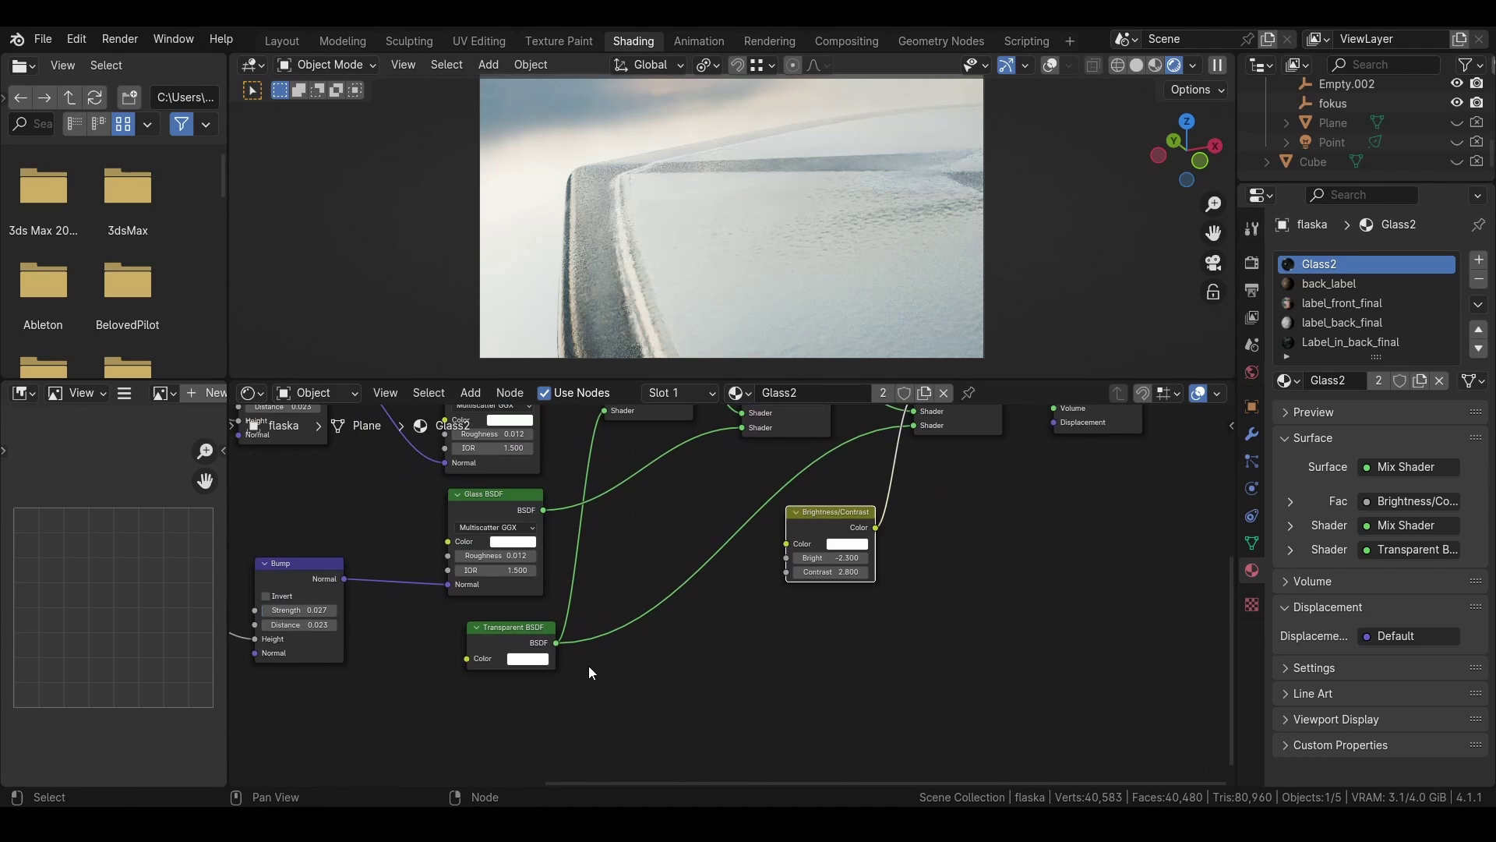
scroll(588, 665, "up", 3)
key("g")
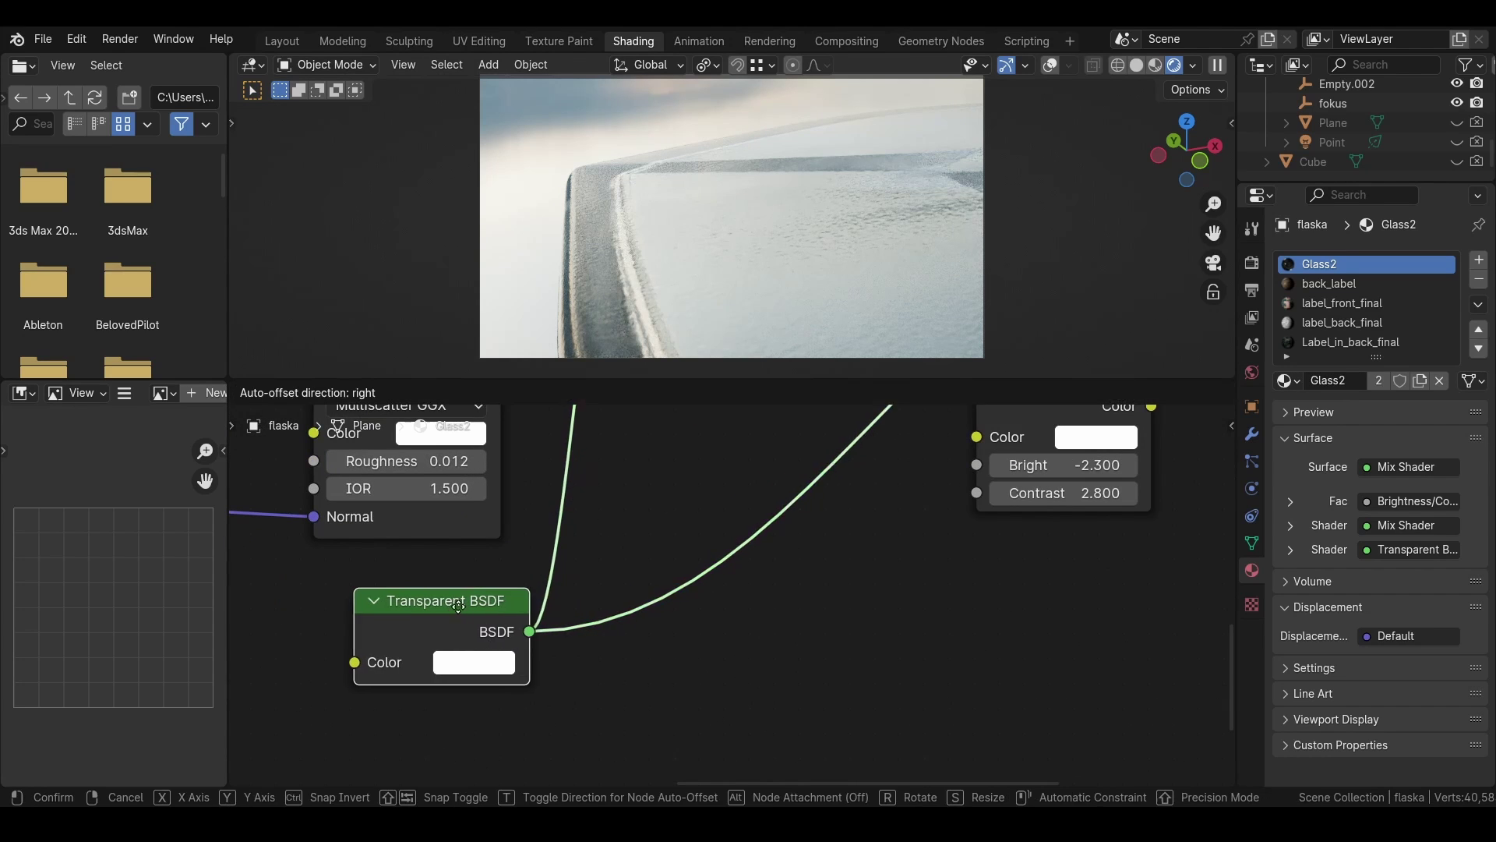
left_click(512, 651)
Tint the Transparent BSDF colour a faint light blue: Hue 0.375, Saturation 0.144
left_click(514, 649)
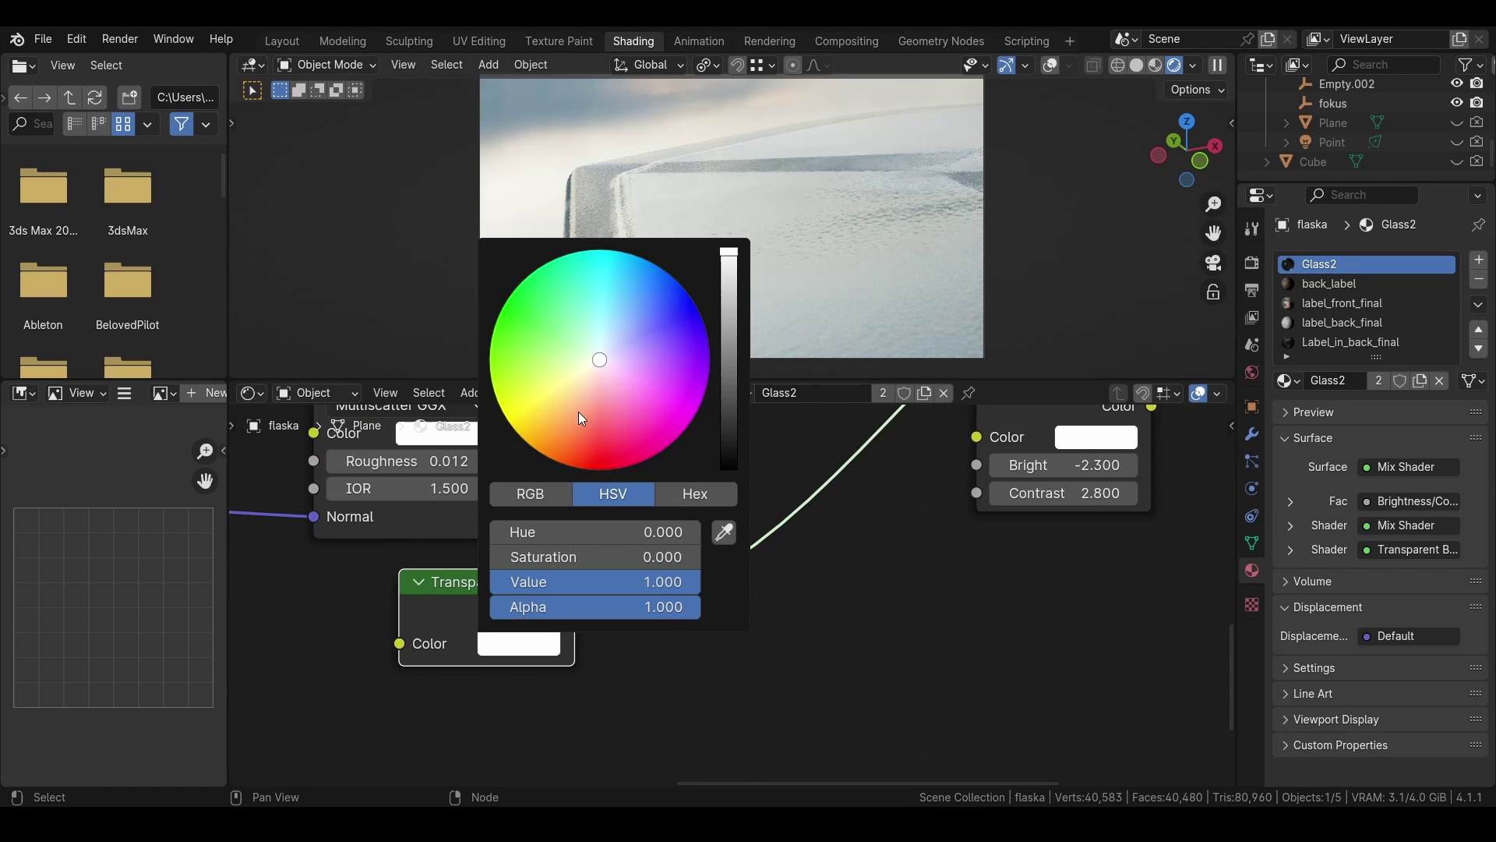
mouse_move(601, 360)
left_mouse_down()
mouse_move(602, 341)
mouse_move(586, 345)
left_mouse_up()
left_click_drag(564, 558, 507, 558)
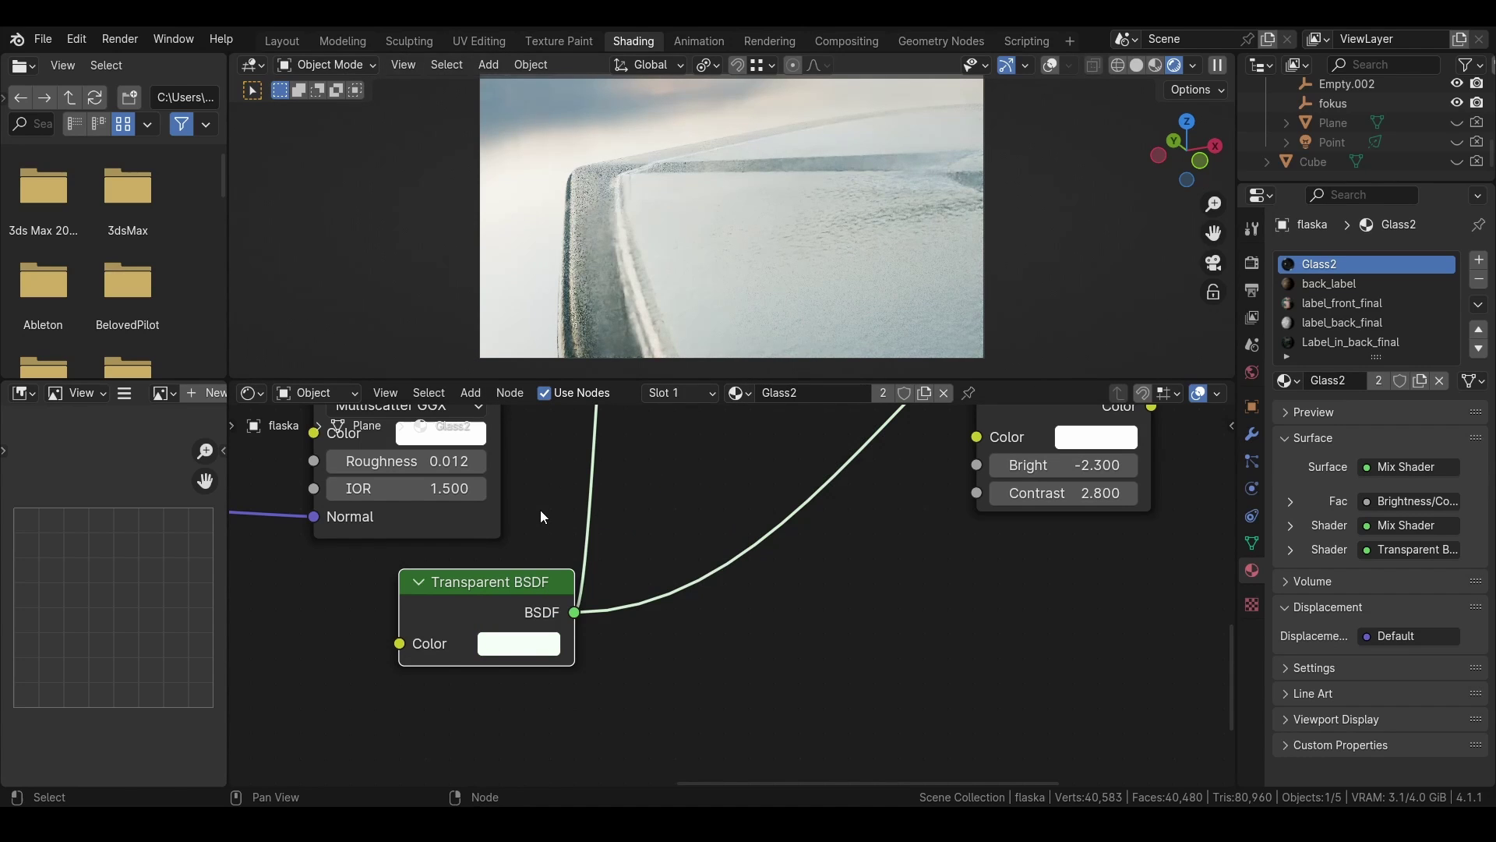
scroll(691, 749, "down", 4)
scroll(701, 676, "down", 2)
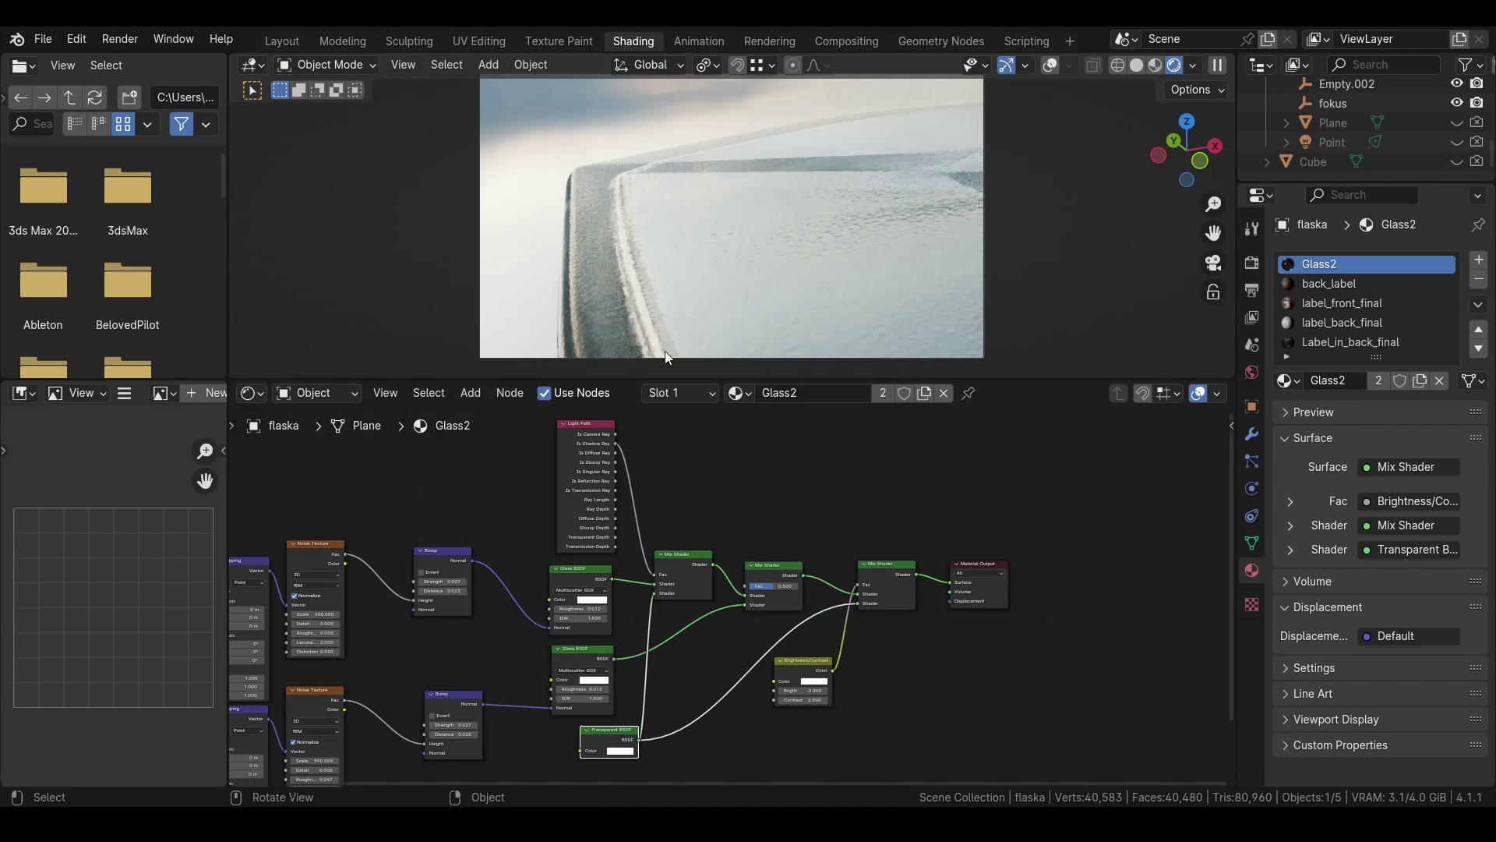
Maximize the Shader Editor with Ctrl+Space to show the full Glass2 network
middle_click_drag(718, 251, 625, 257)
key("ctrl+space")
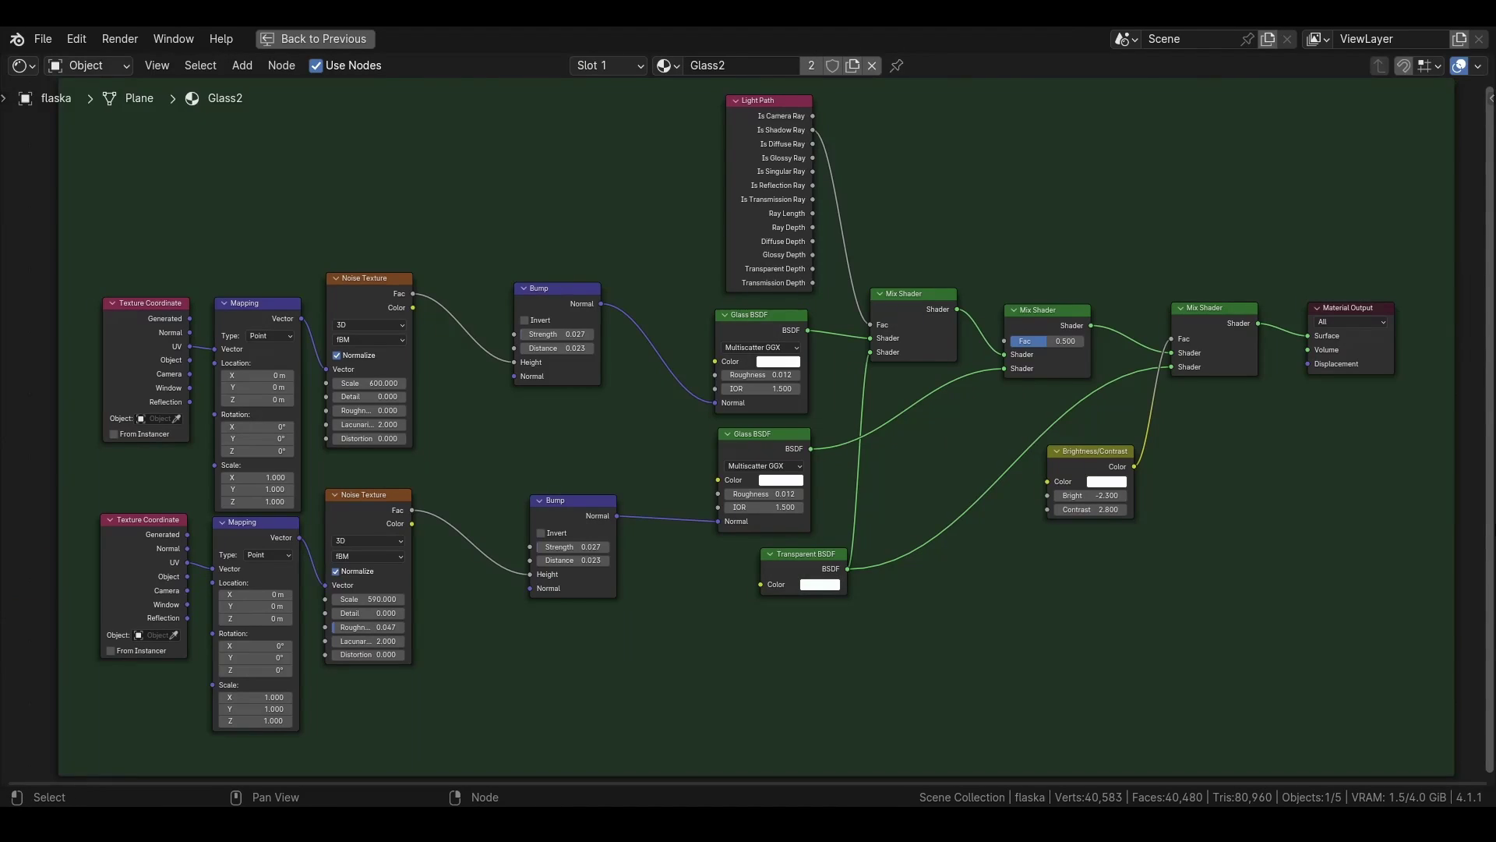